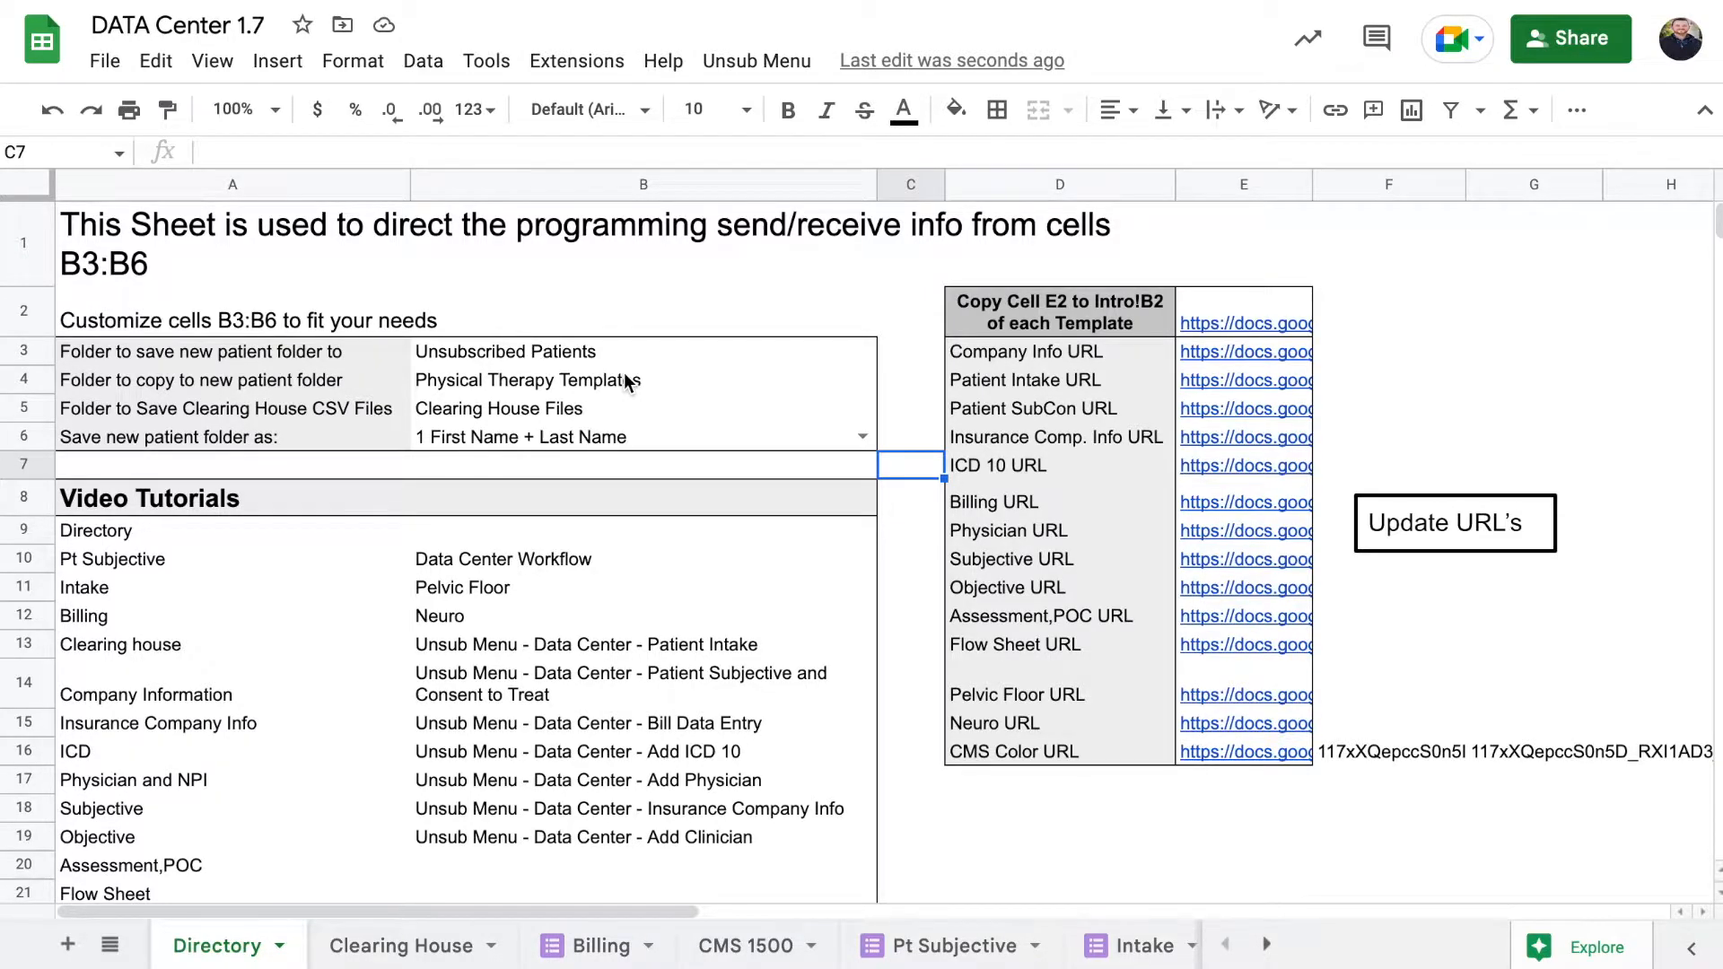
Select cell B3 to read which folder new patient folders are saved in
left_click(558, 357)
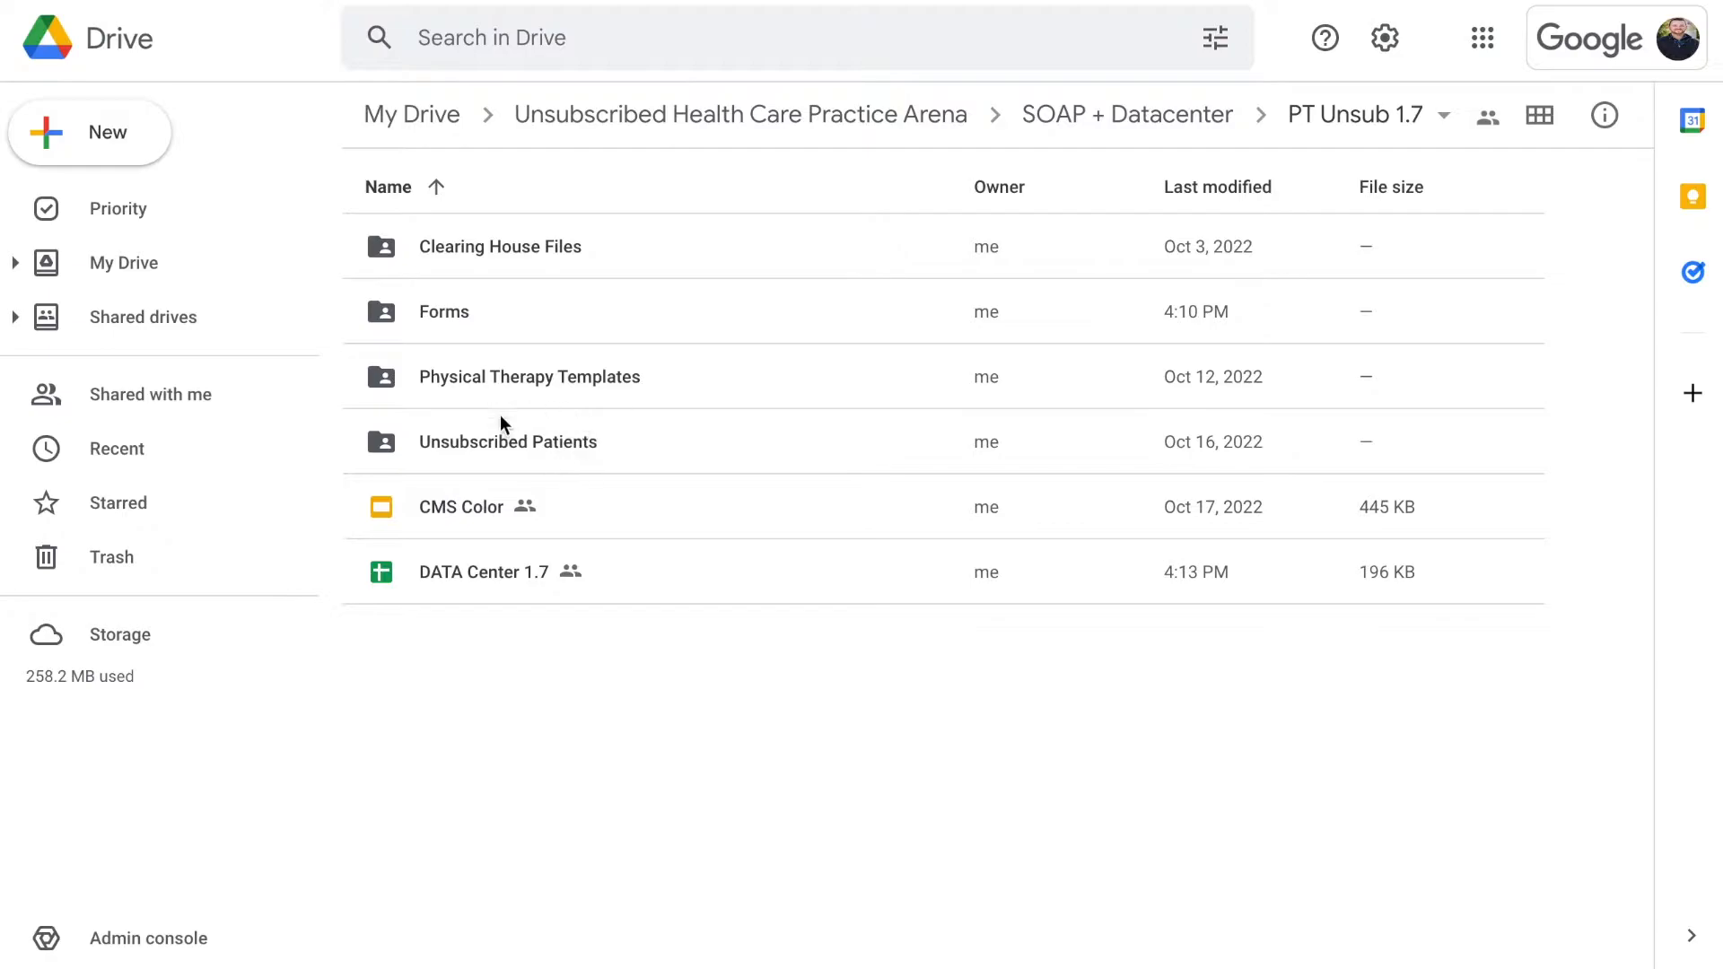
Open the Unsubscribed Patients folder in PT Unsub 1.7
left_click(549, 445)
right_click(546, 443)
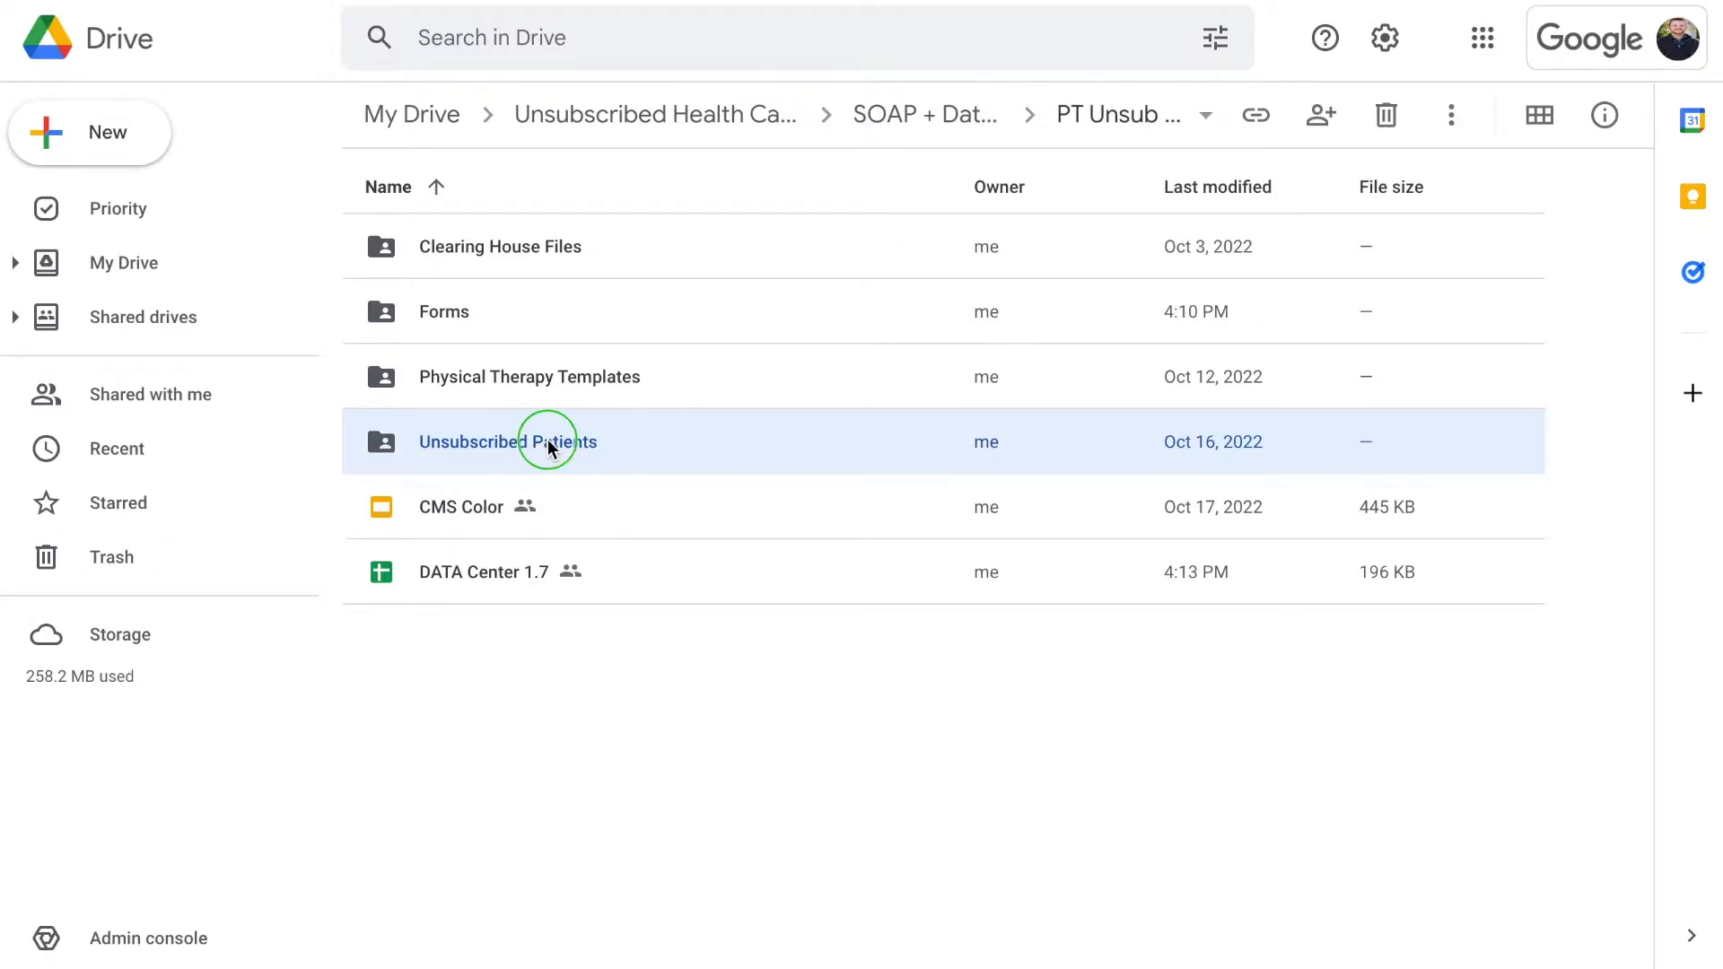
left_click(482, 439)
double_click(538, 454)
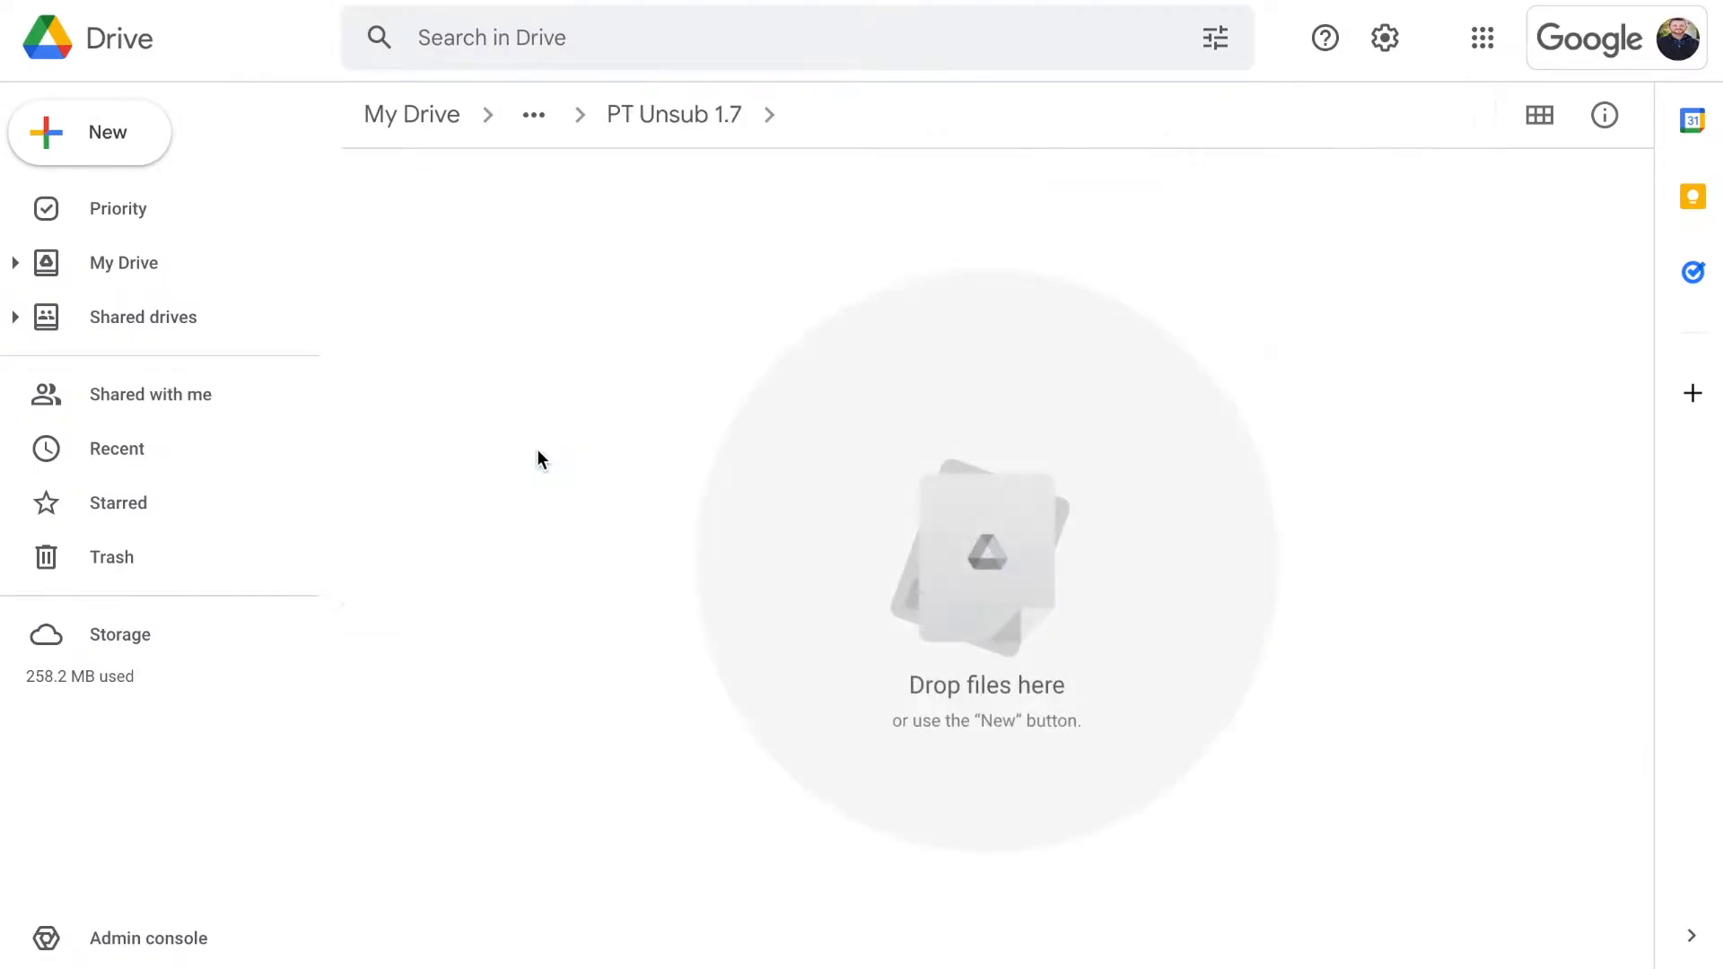
Create a new folder named 'Patients in 2022' there
left_click(115, 142)
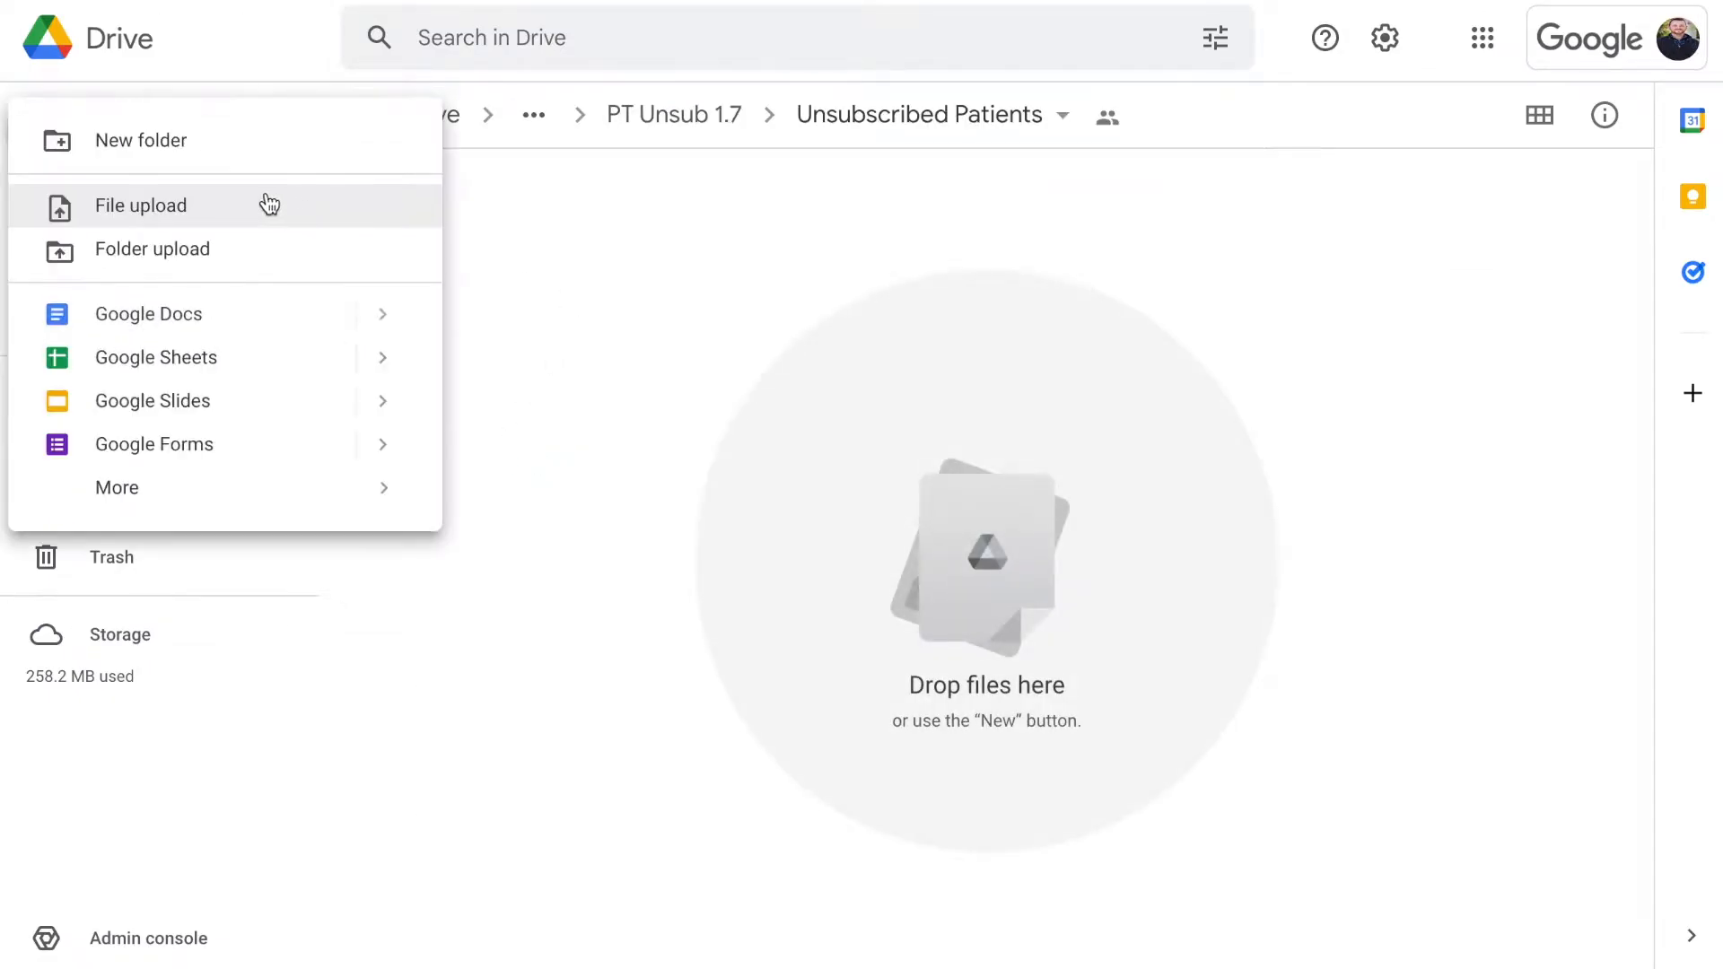
left_click(242, 144)
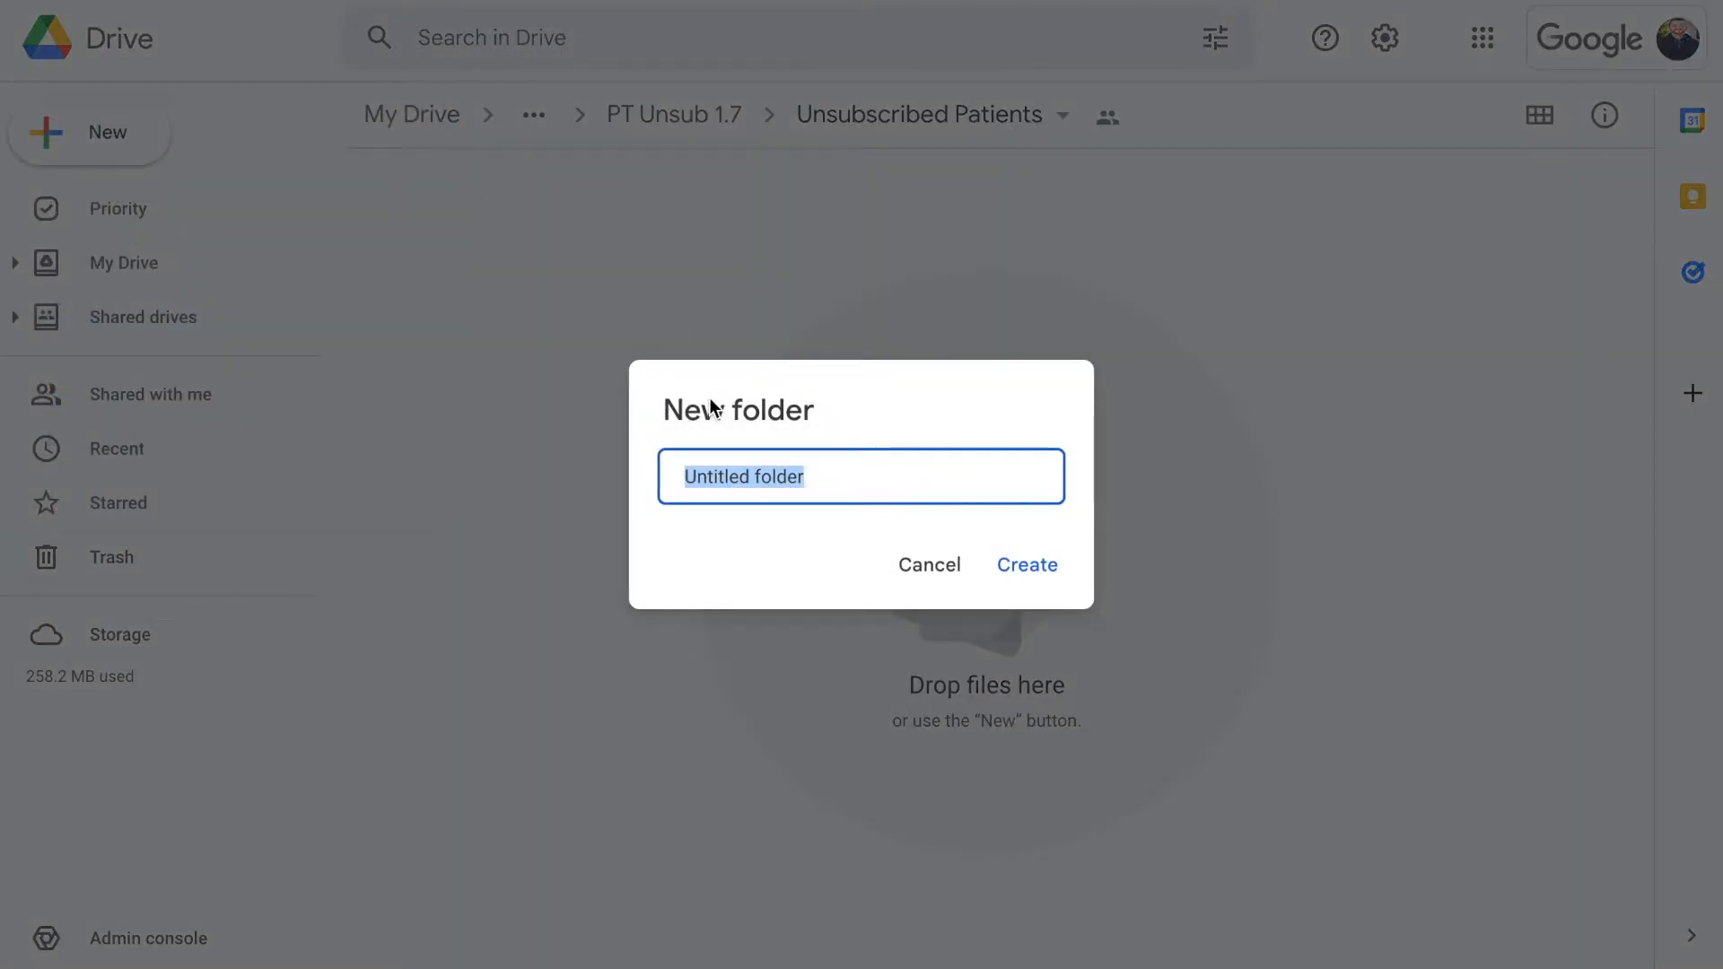
type("Patients ")
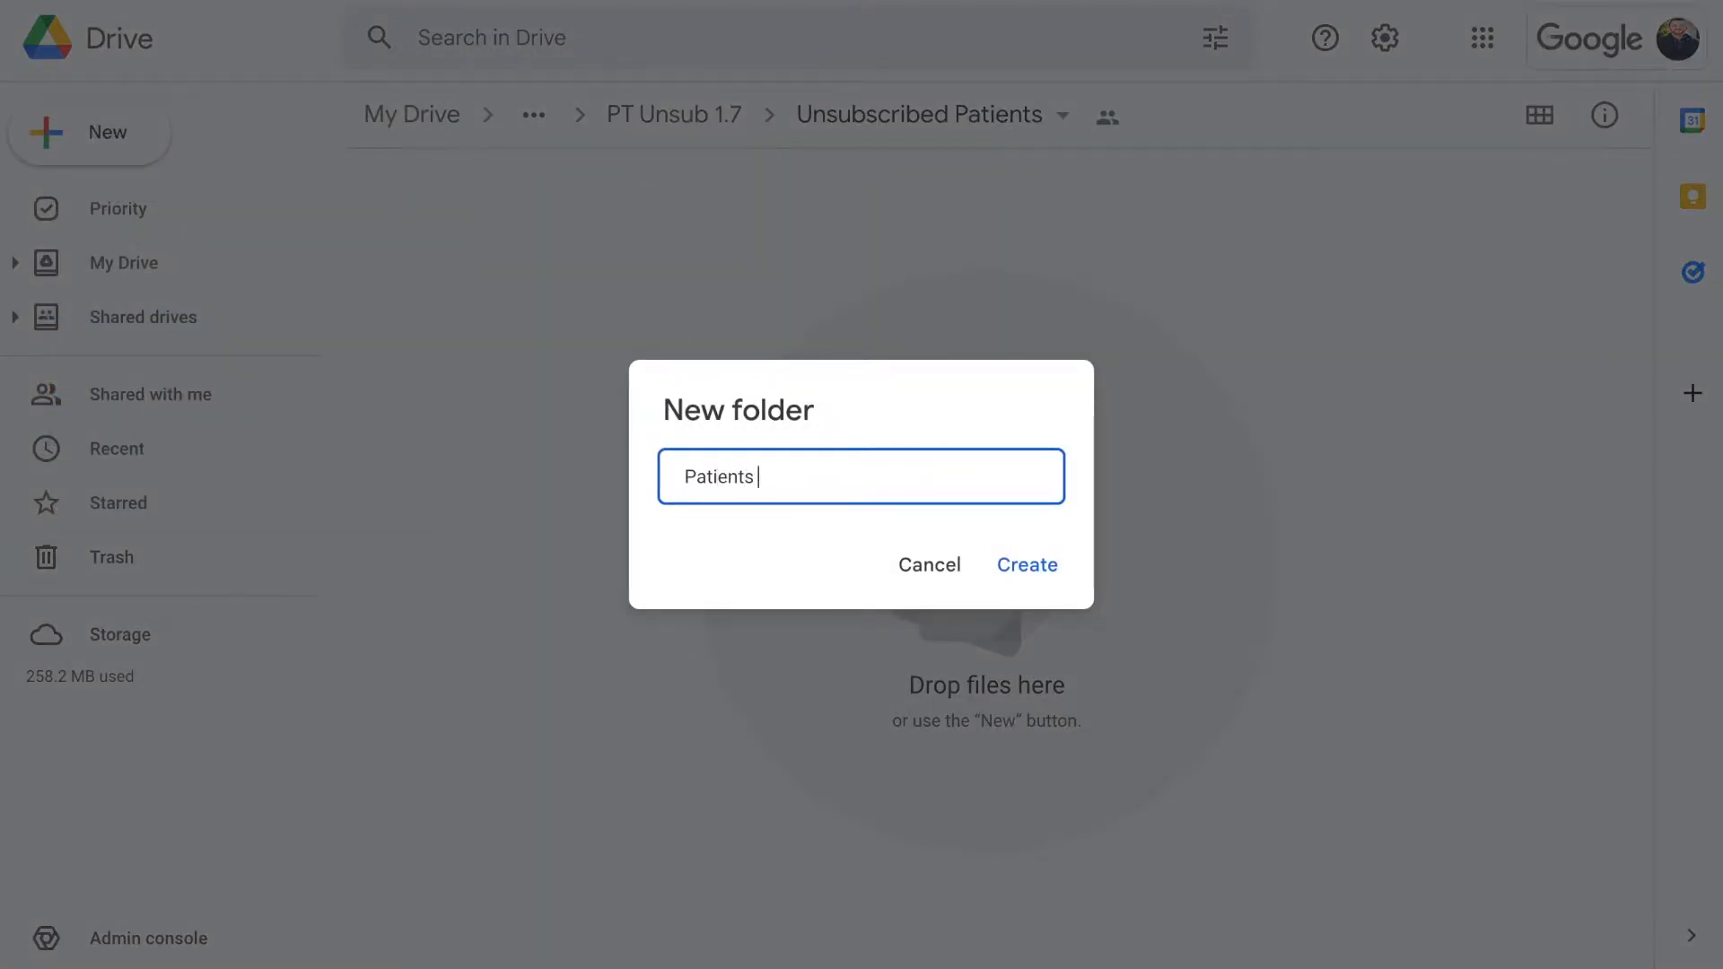
type("in 2022")
left_click(1019, 565)
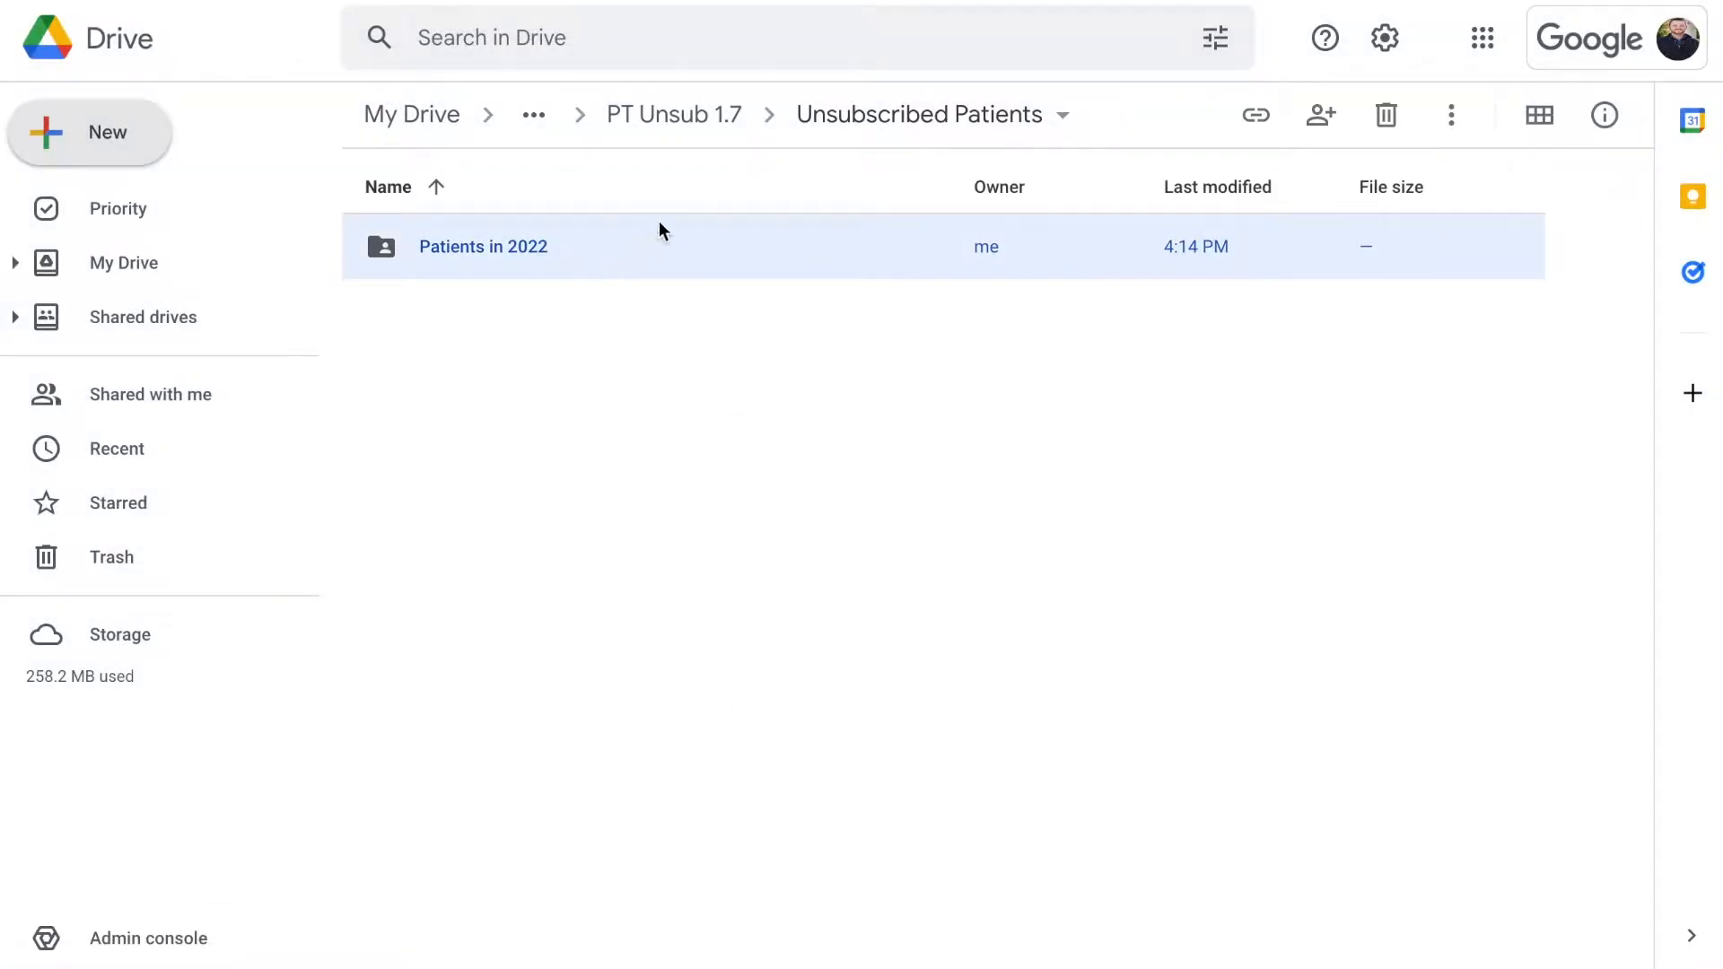
Rename the 'Patients in 2022' folder to 'Patients 2022'
left_click(659, 121)
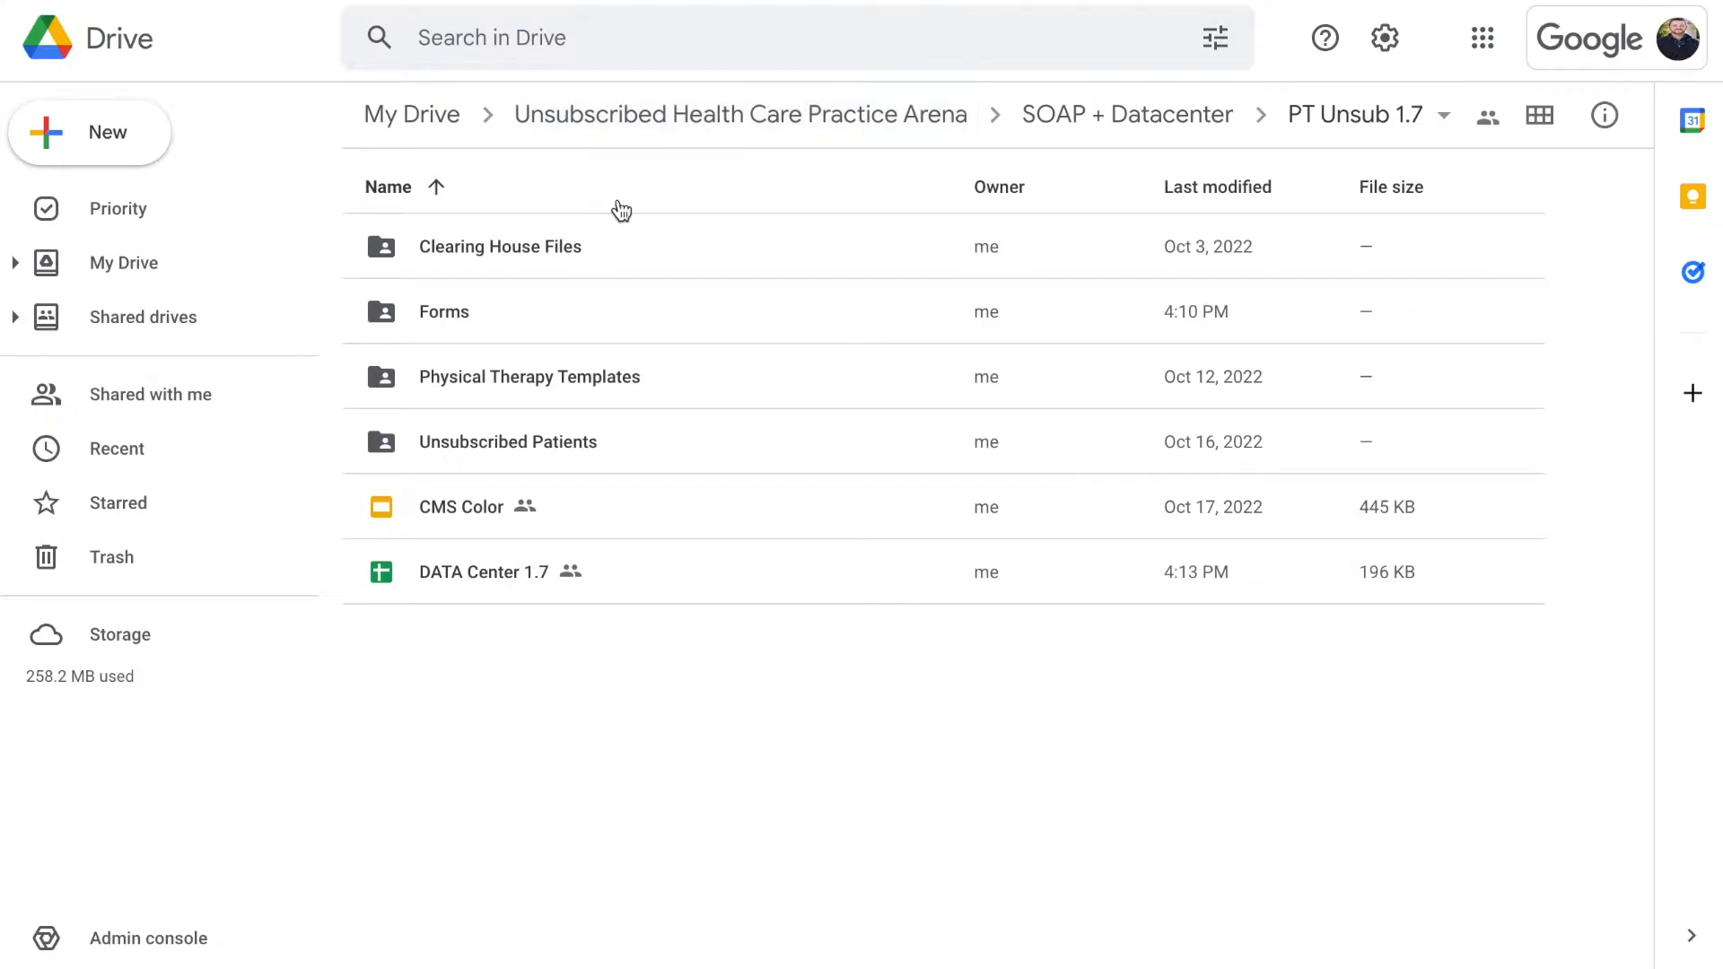
left_click(553, 455)
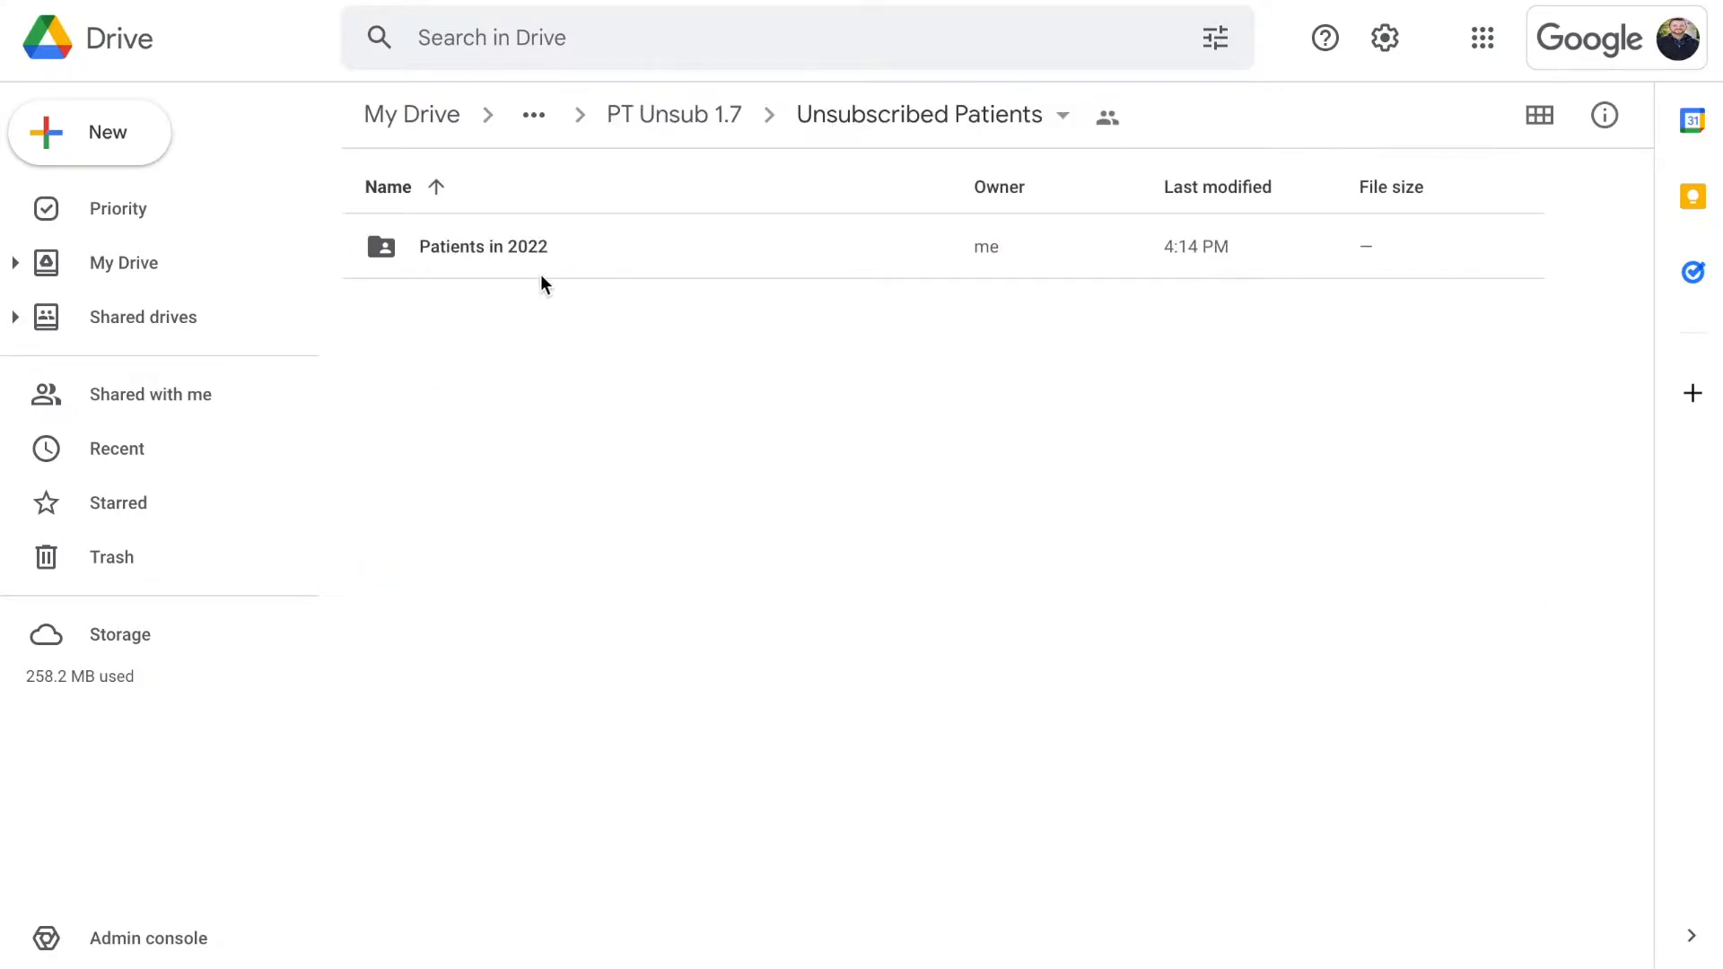
right_click(535, 272)
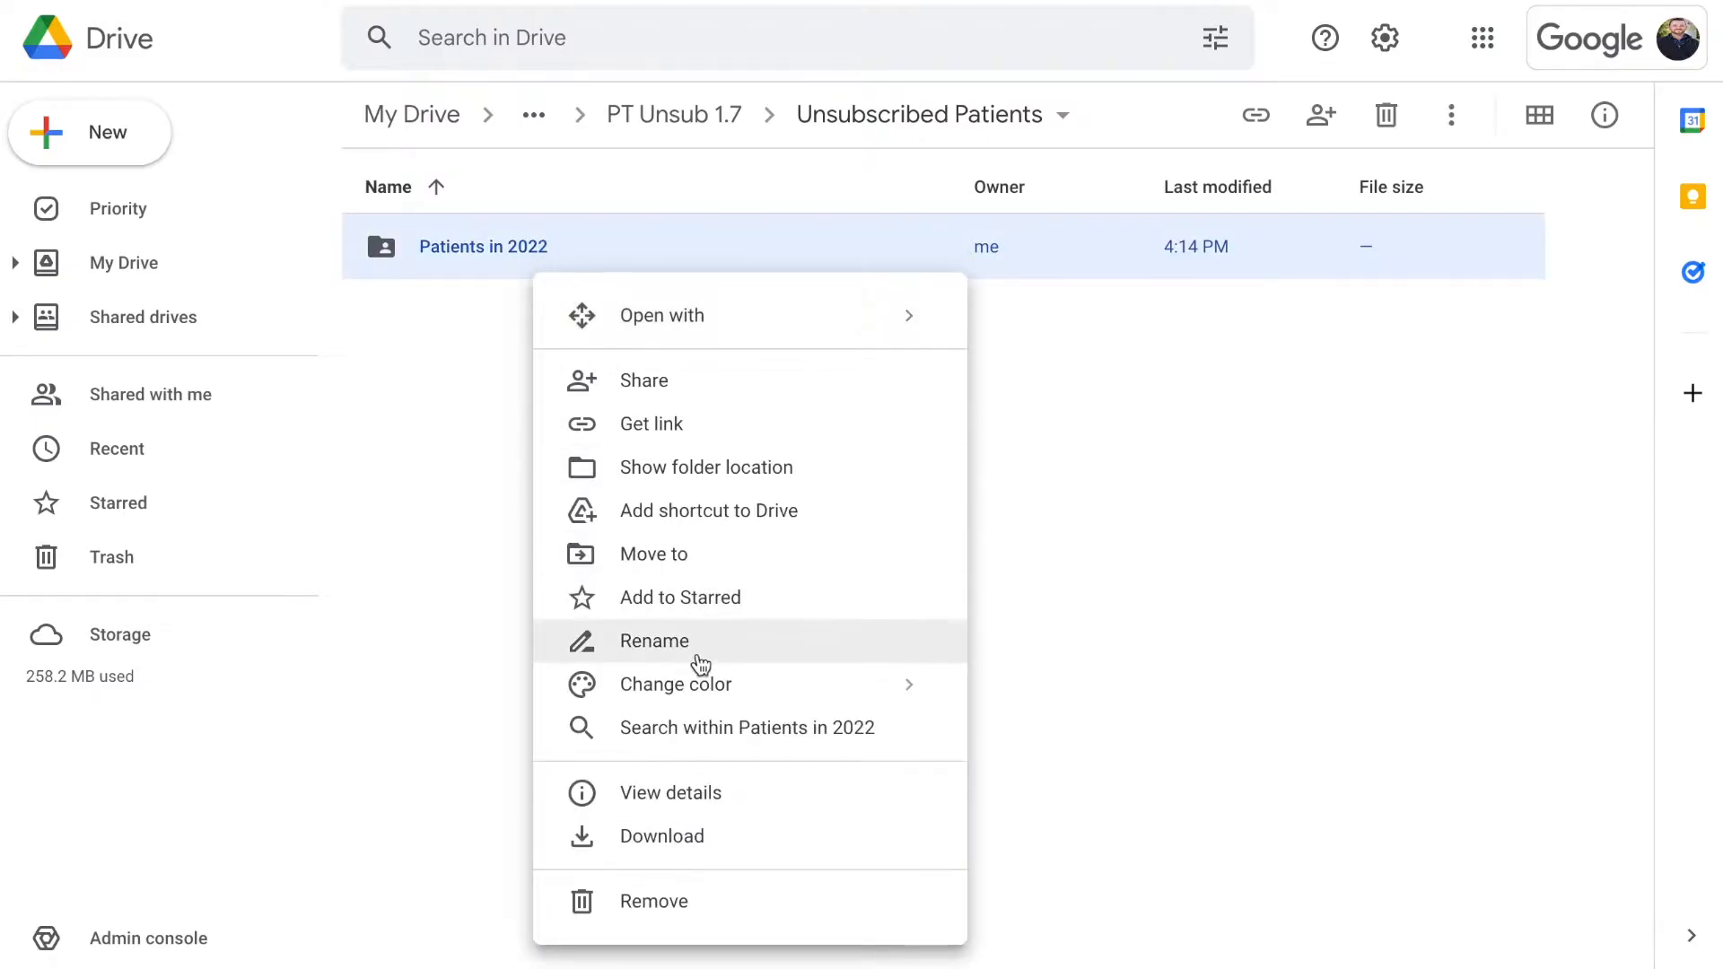
left_click(694, 648)
left_click(718, 476)
type("\\\\")
key("BackSpace")
key("BackSpace")
key("BackSpace")
key("BackSpace")
key("BackSpace")
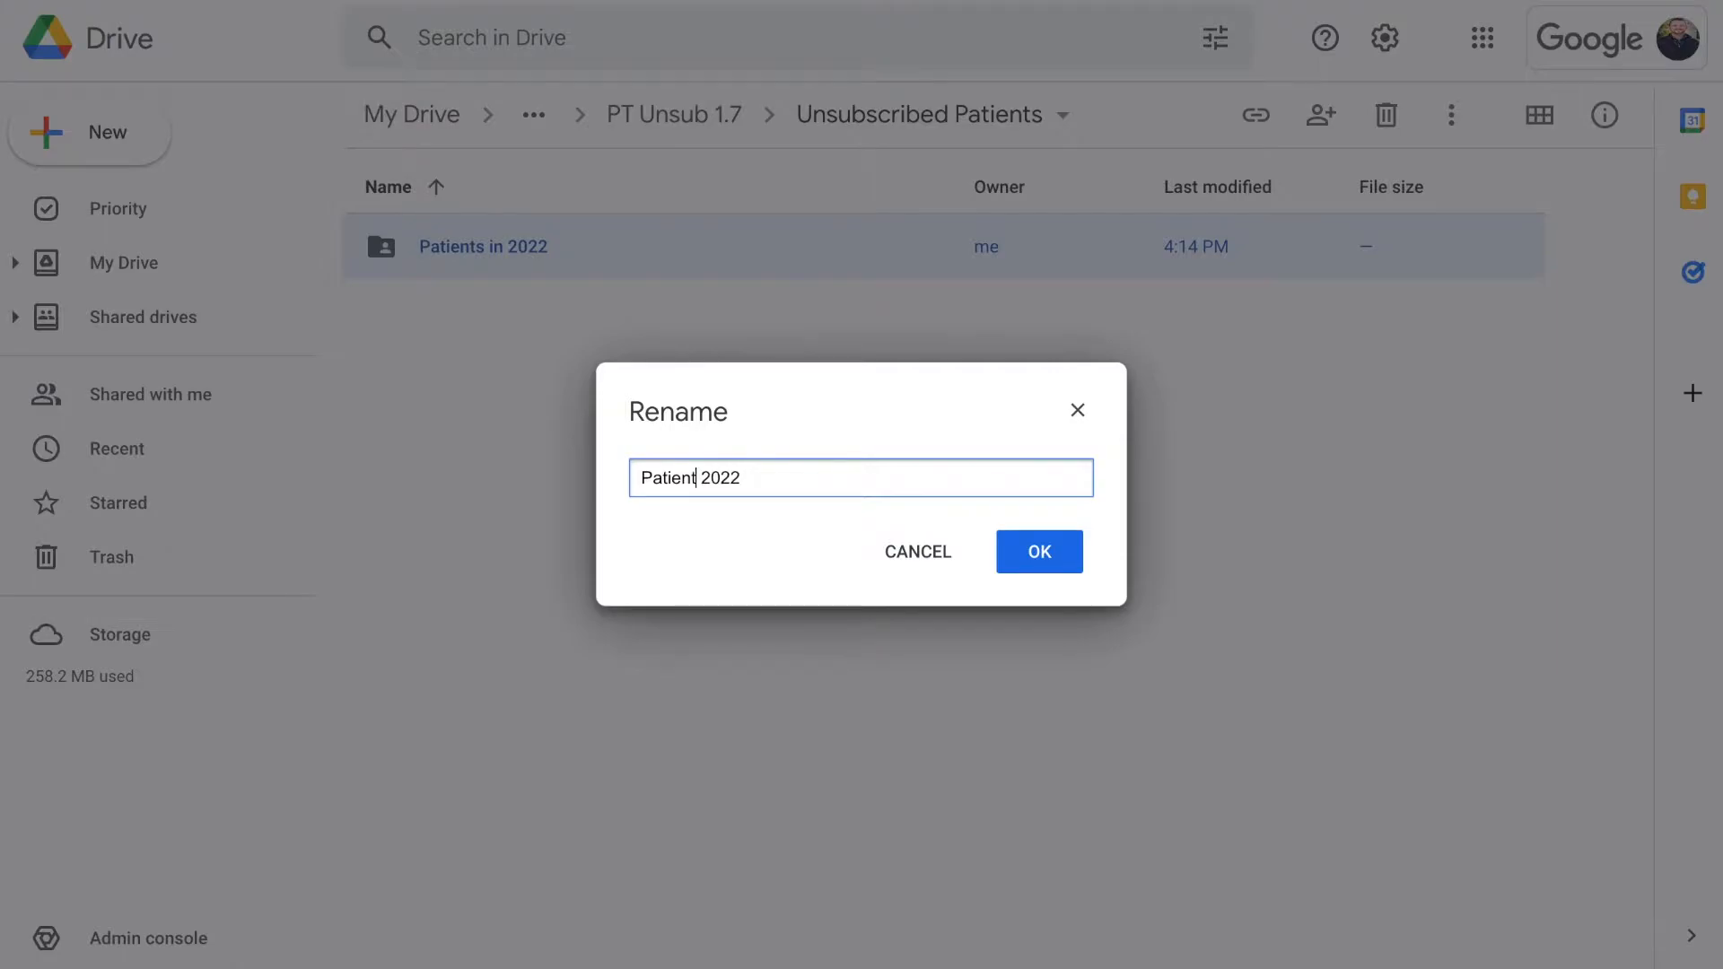
left_click(1072, 564)
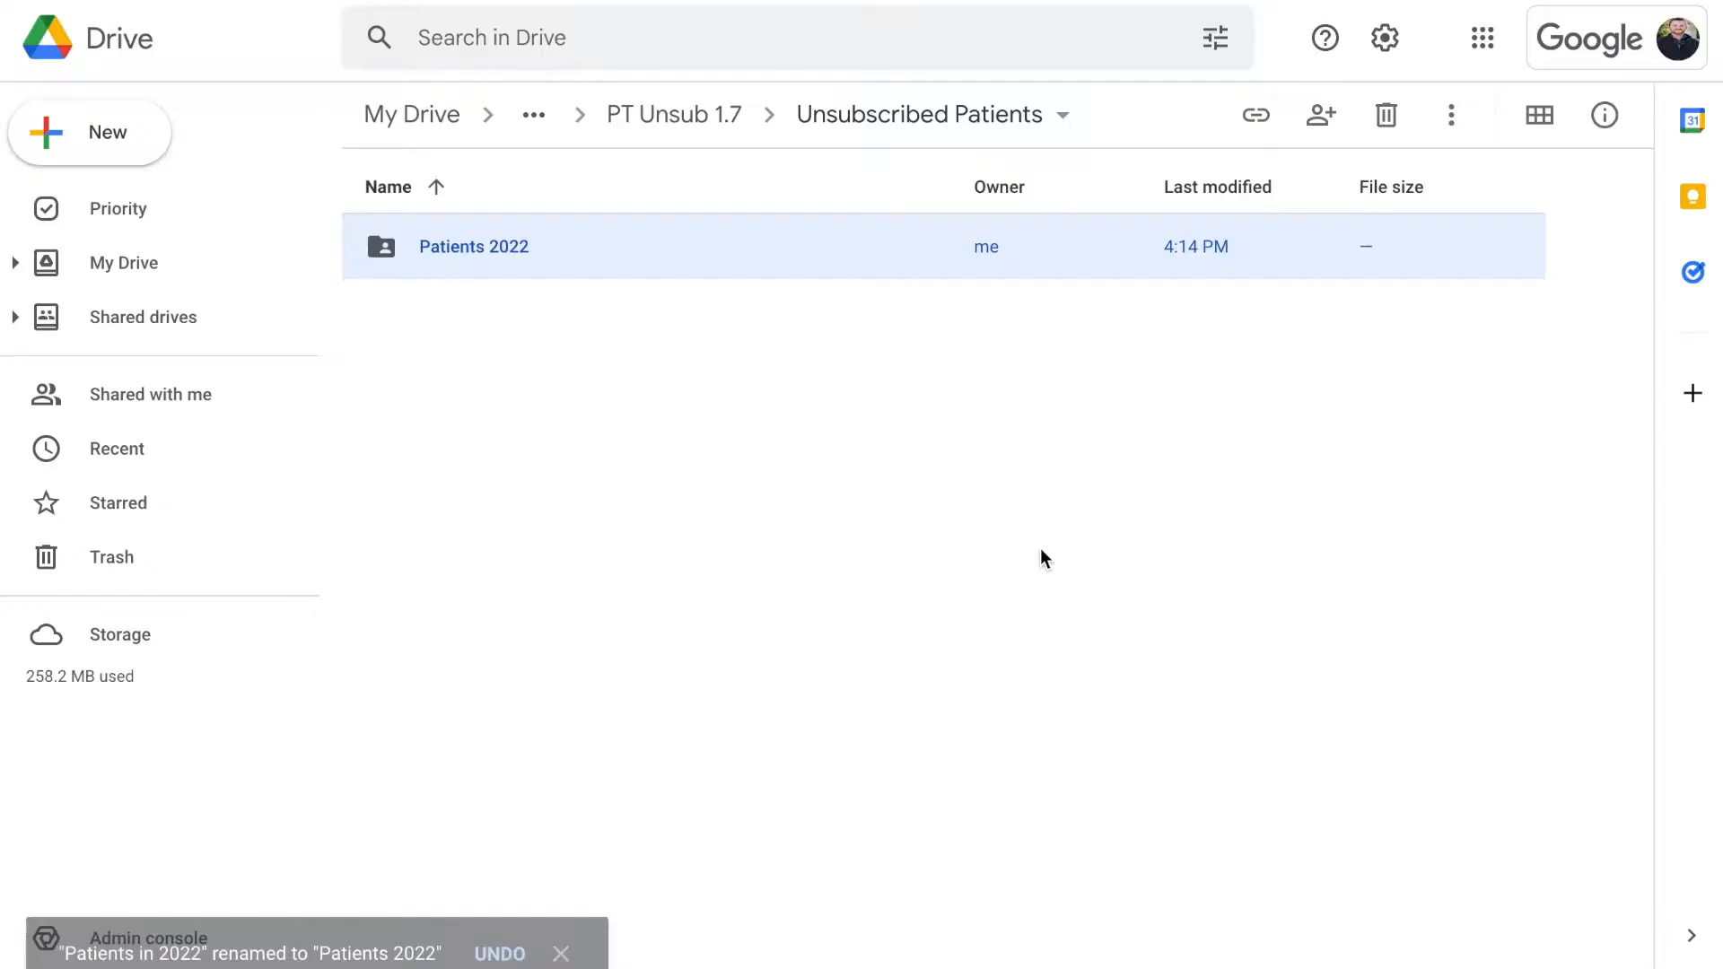
Confirm the folder name reads Patients 2022, then return to the DATA Center 1.7 spreadsheet
right_click(574, 252)
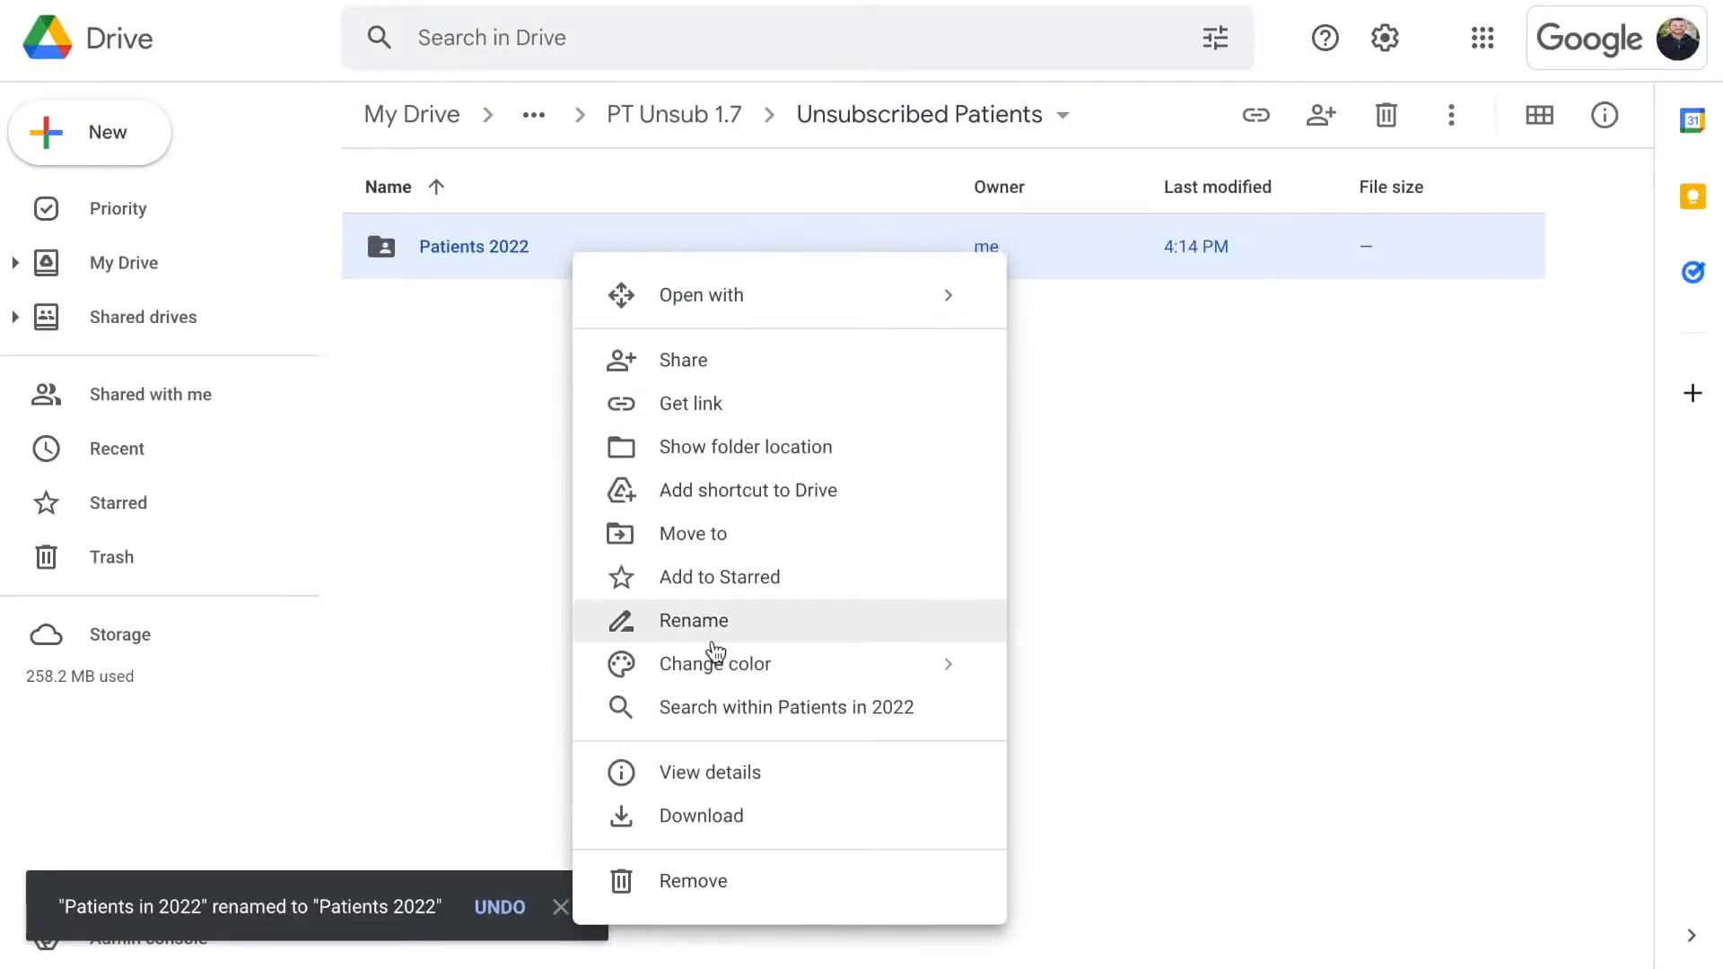
left_click(709, 615)
key("ctrl+c")
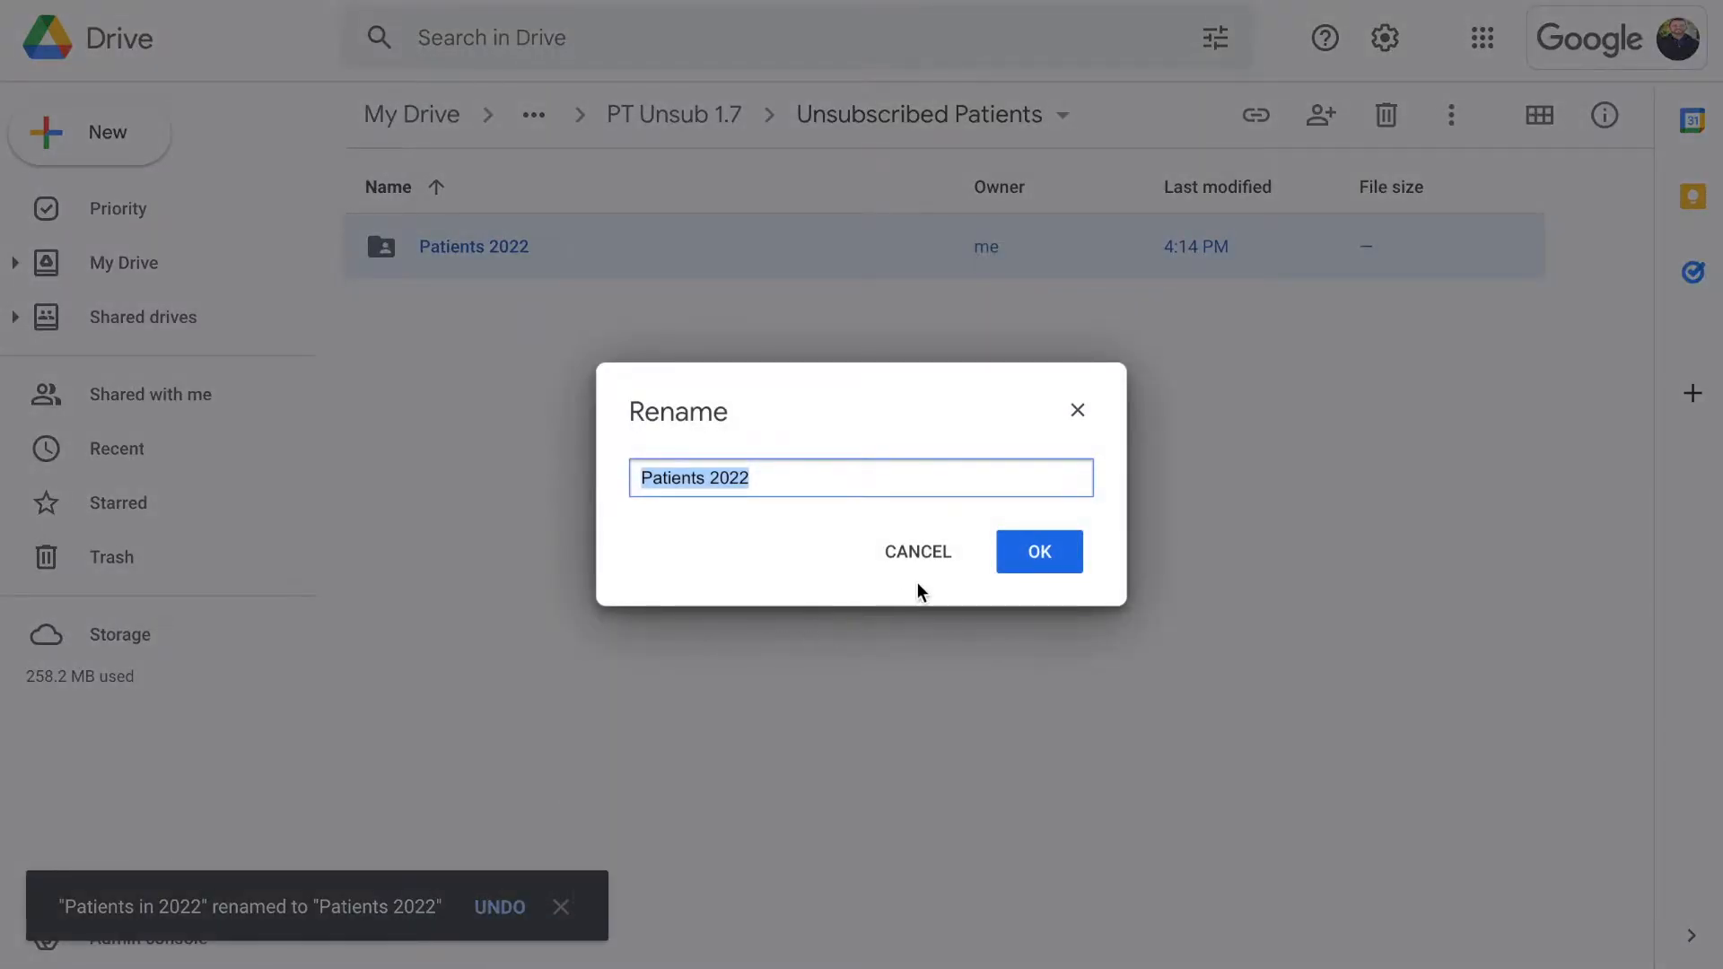
left_click(1030, 569)
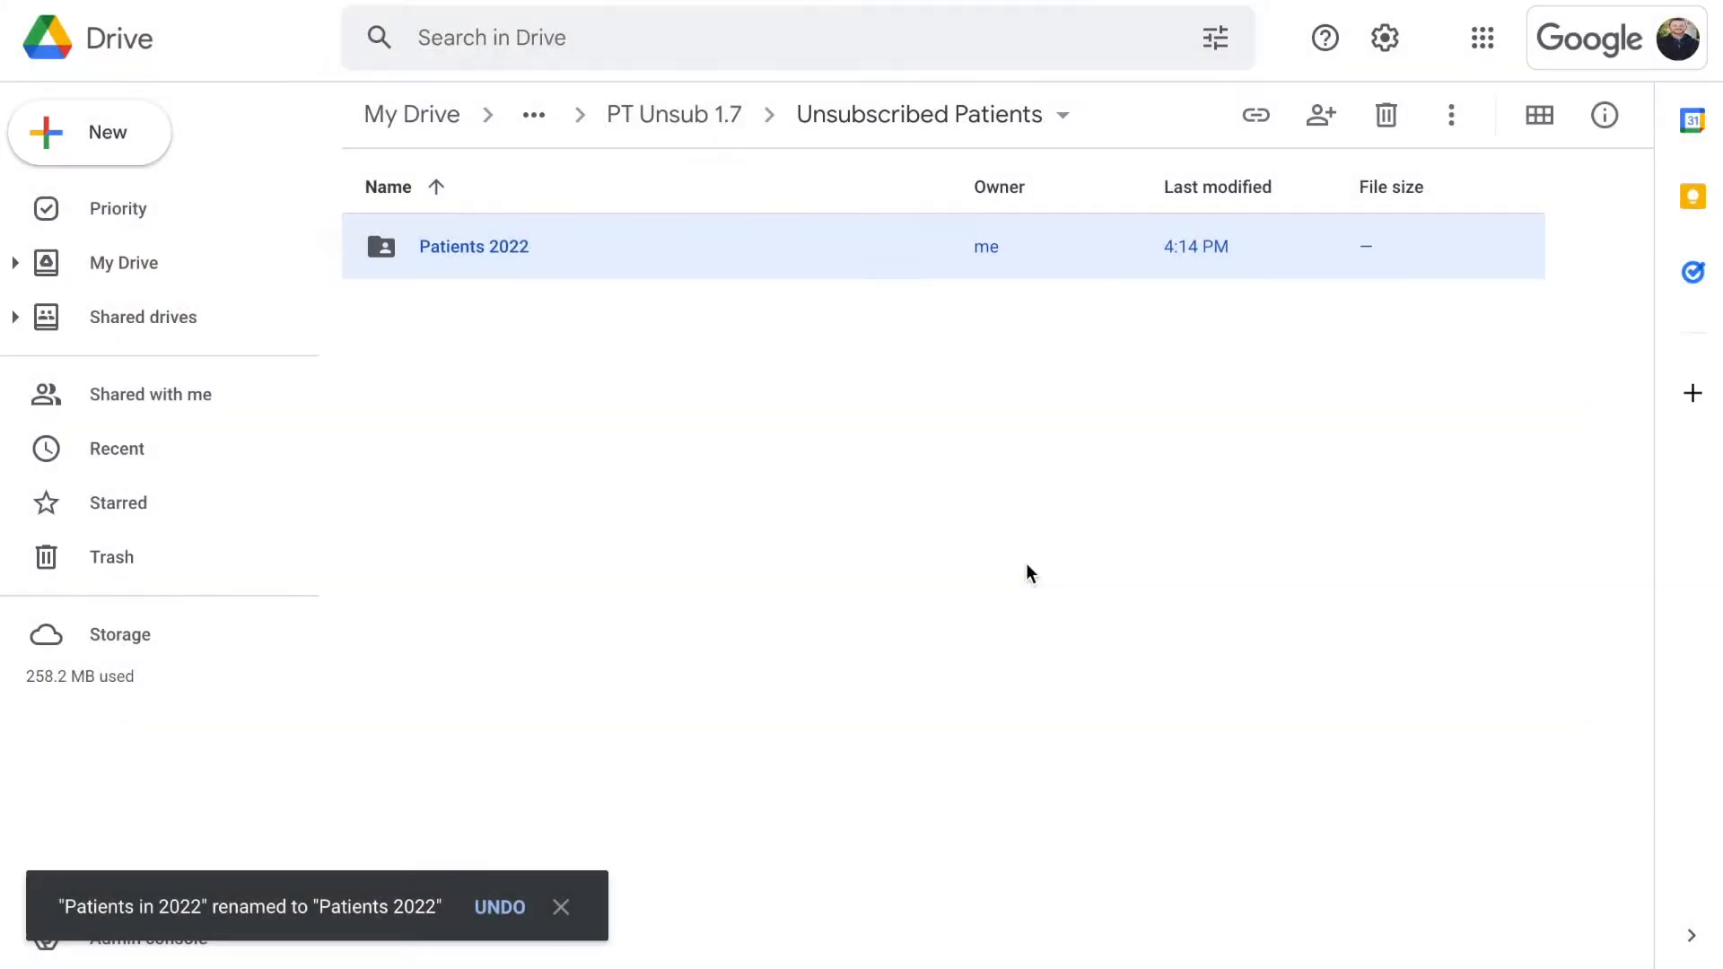
left_click(514, 0)
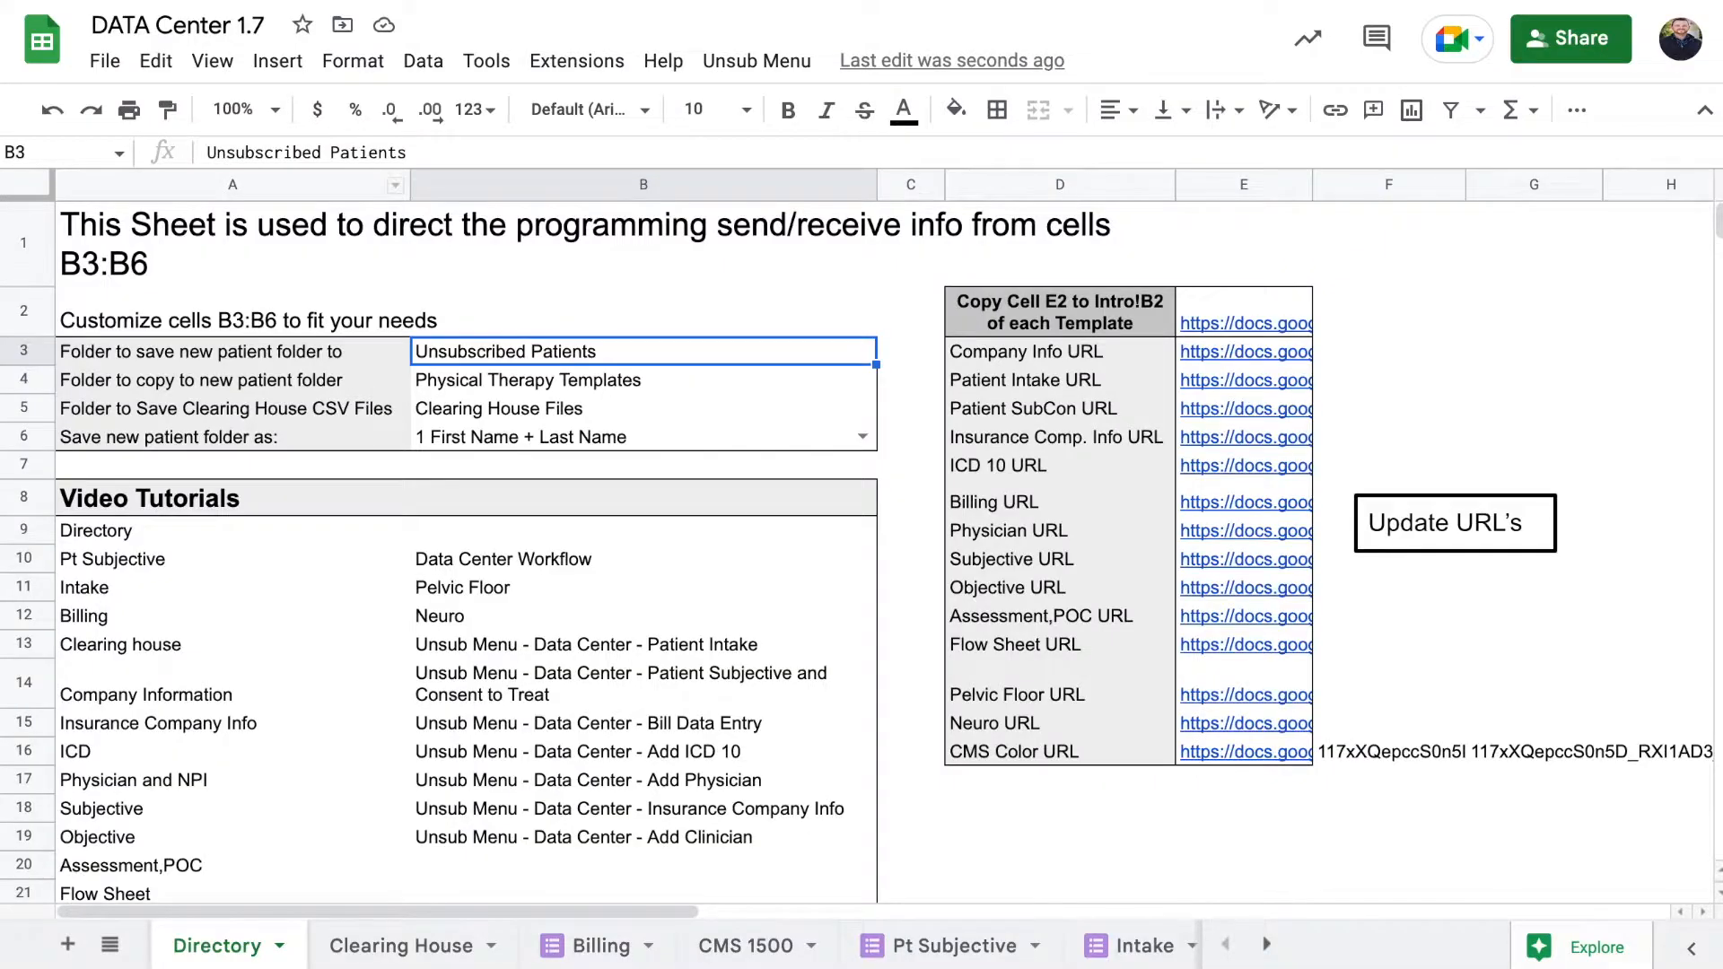
Replace 'Unsubscribed Patients' in cell B3 with the pasted 'Patients 2022'
double_click(530, 415)
left_click(540, 359)
double_click(541, 356)
left_click_drag(615, 350, 385, 337)
key("ctrl+v")
left_click(632, 299)
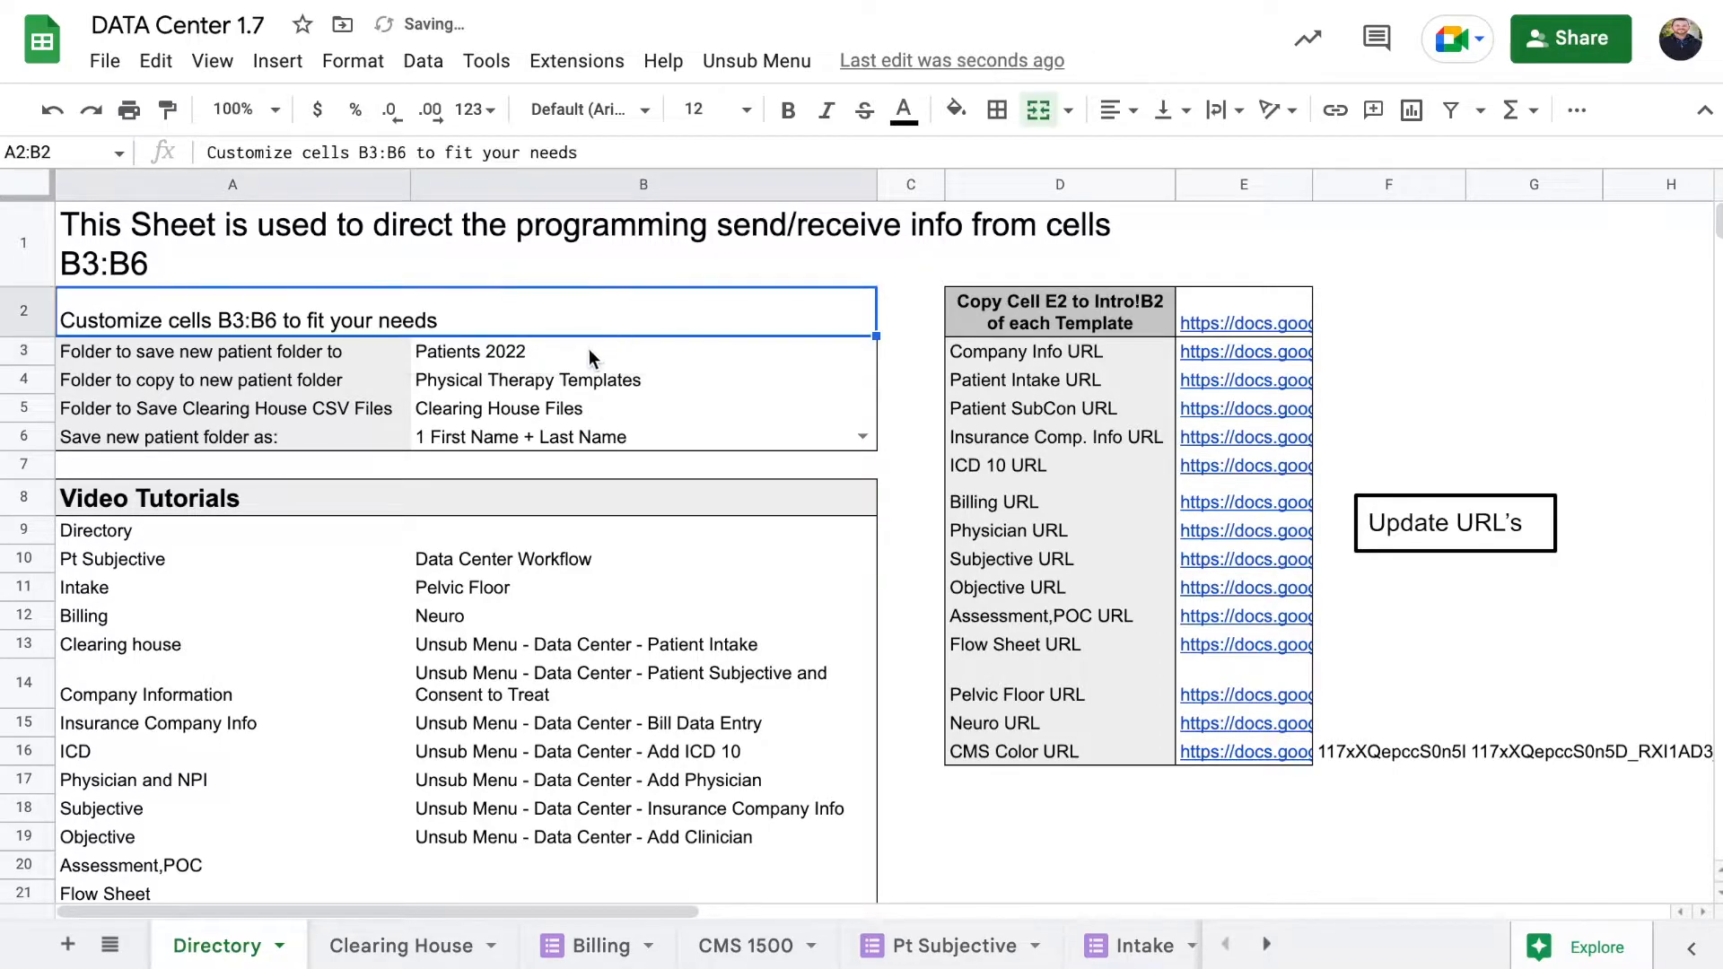
Recheck cells B3 and B5, then open the Patients 2022 folder
left_click(583, 353)
left_click(650, 411)
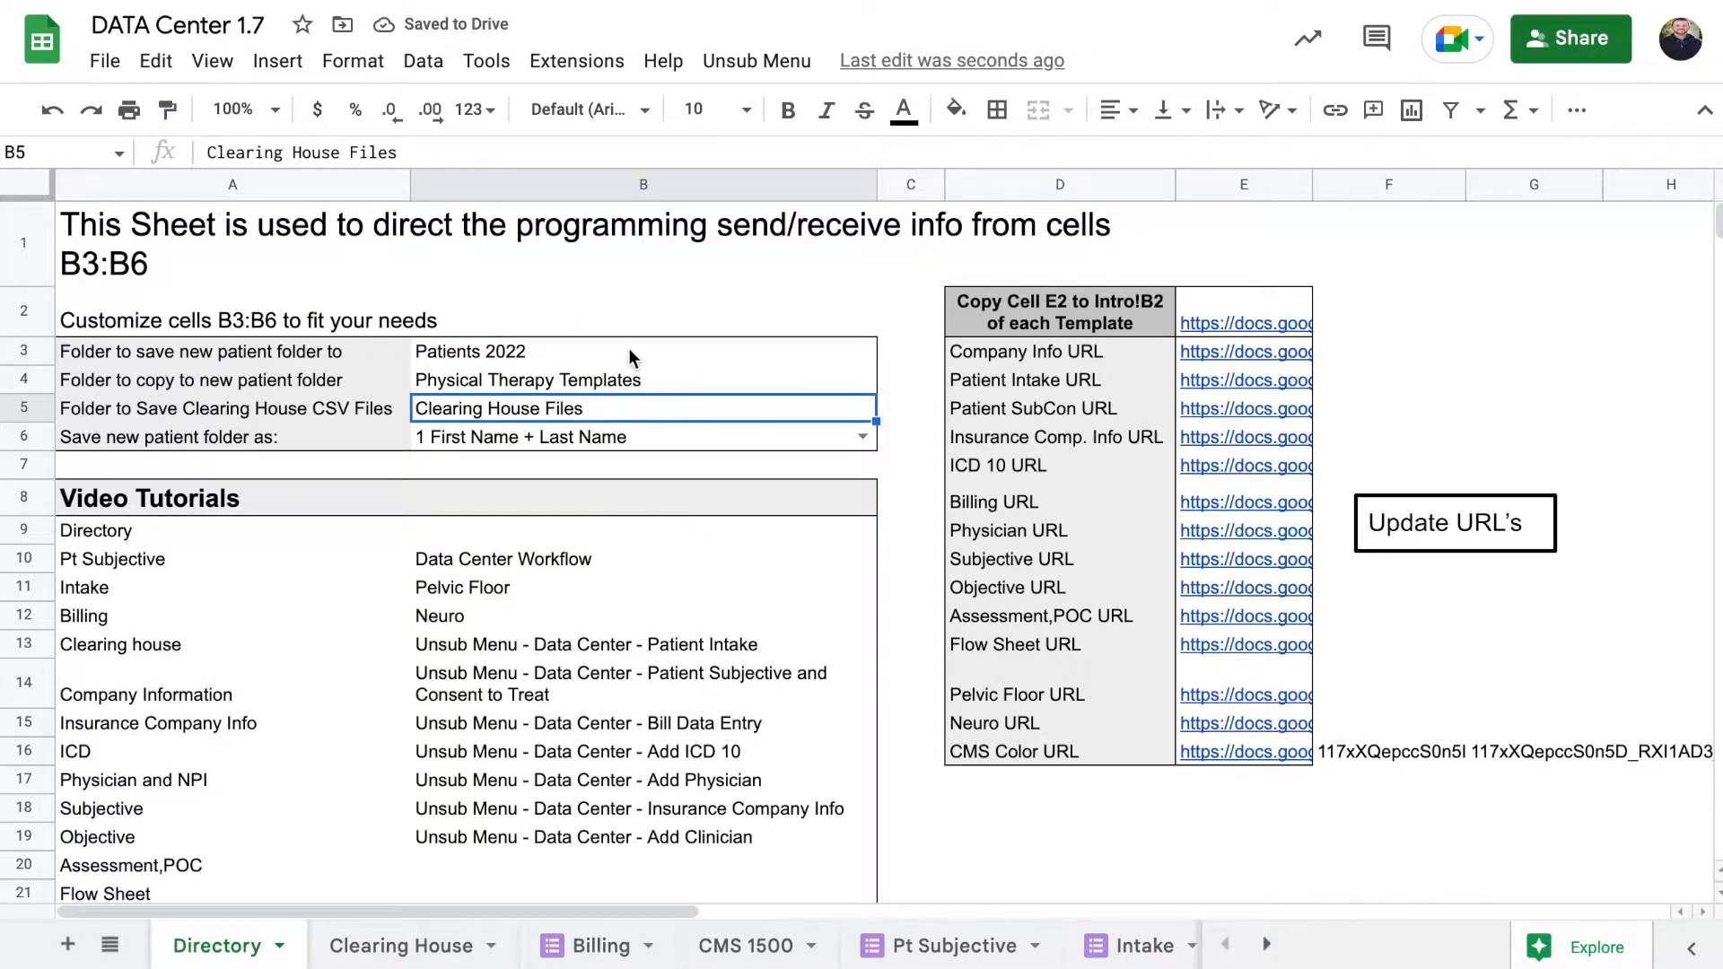
left_click(583, 357)
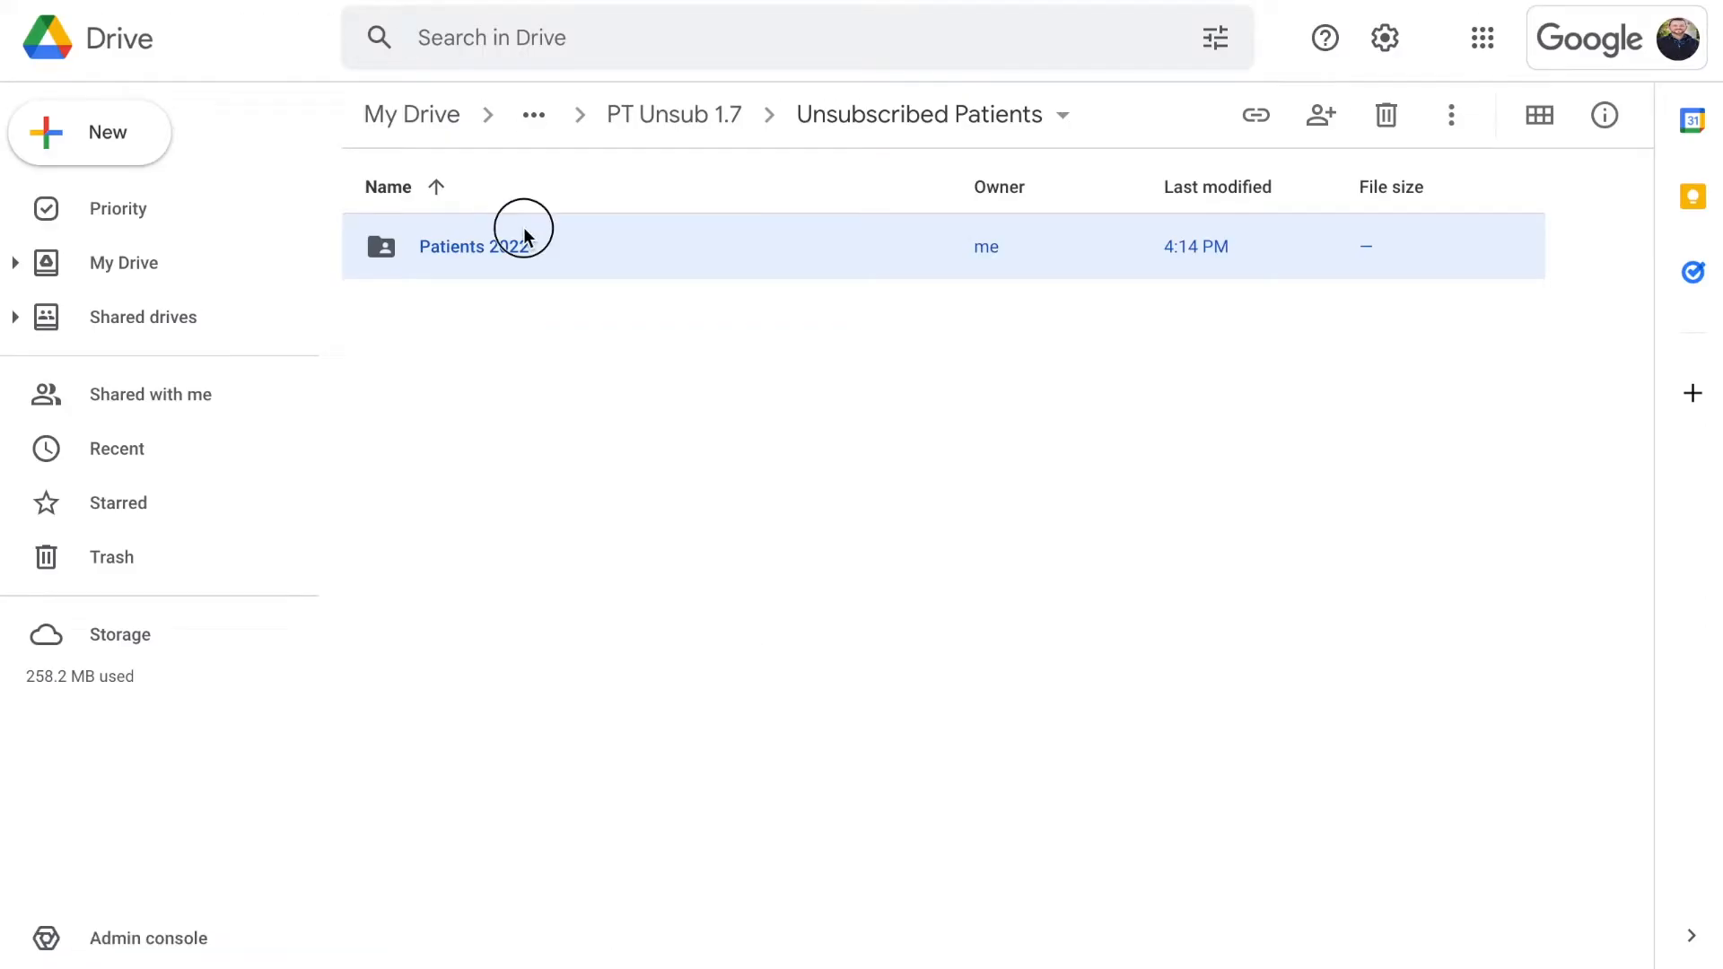
double_click(525, 235)
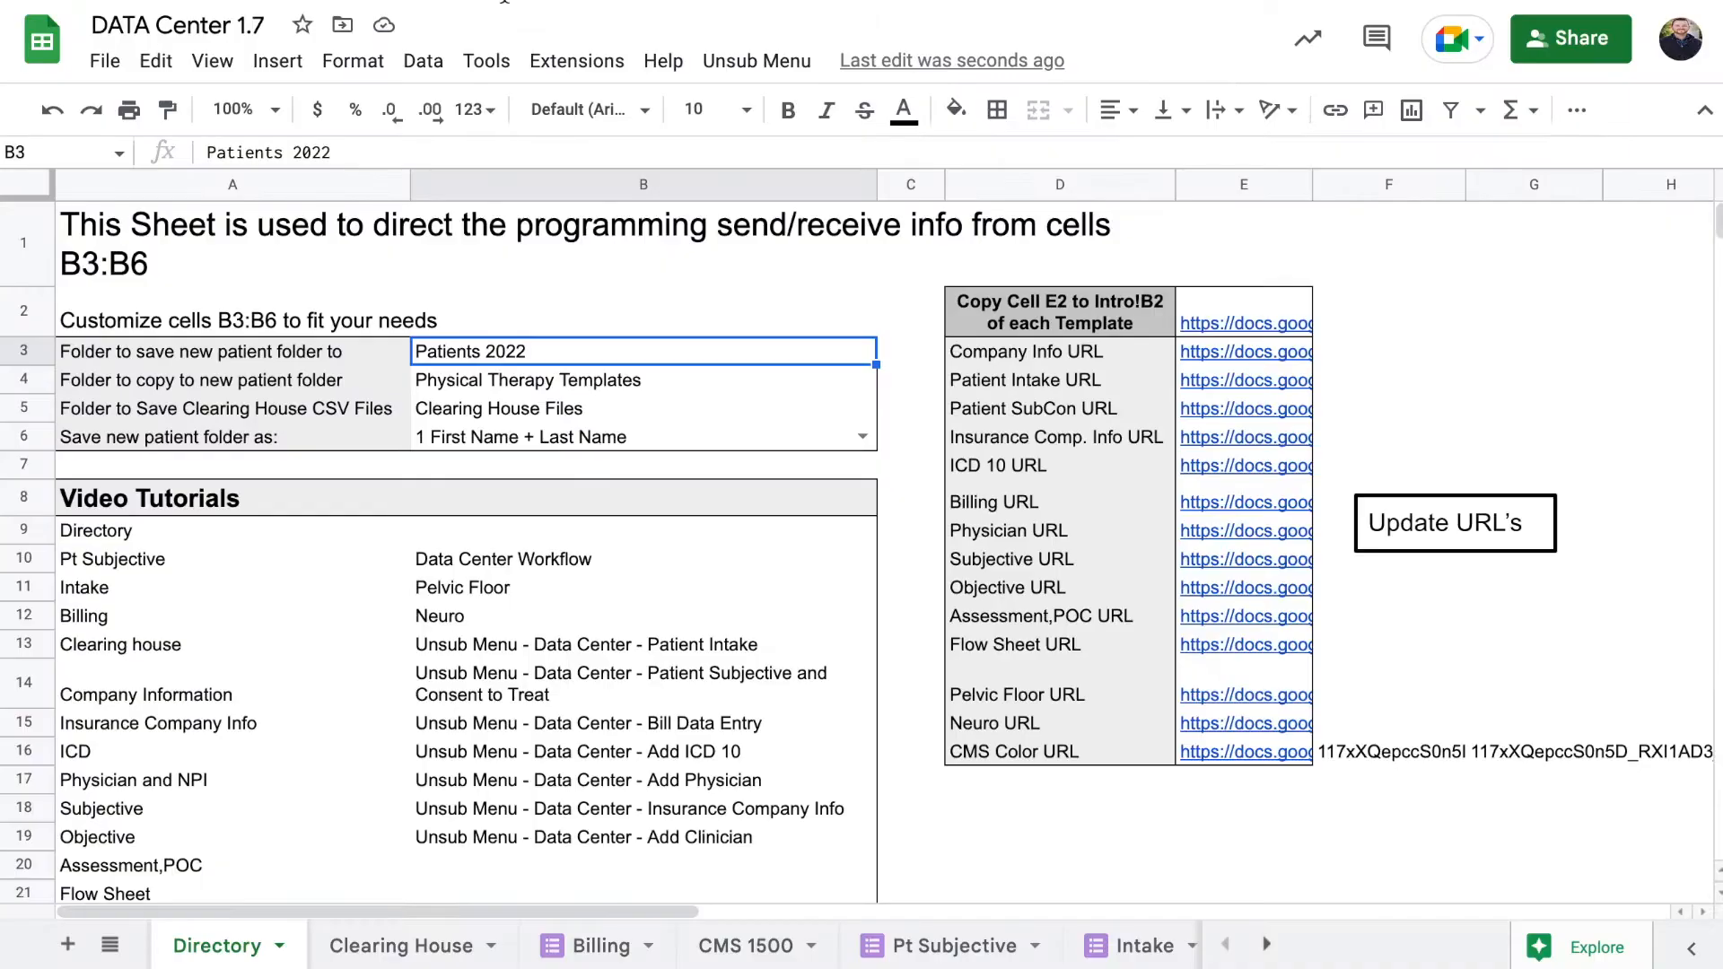
Launch the new patient Intake Form from the data center menu and enter a test patient's first and last name
left_click(731, 61)
left_click(811, 115)
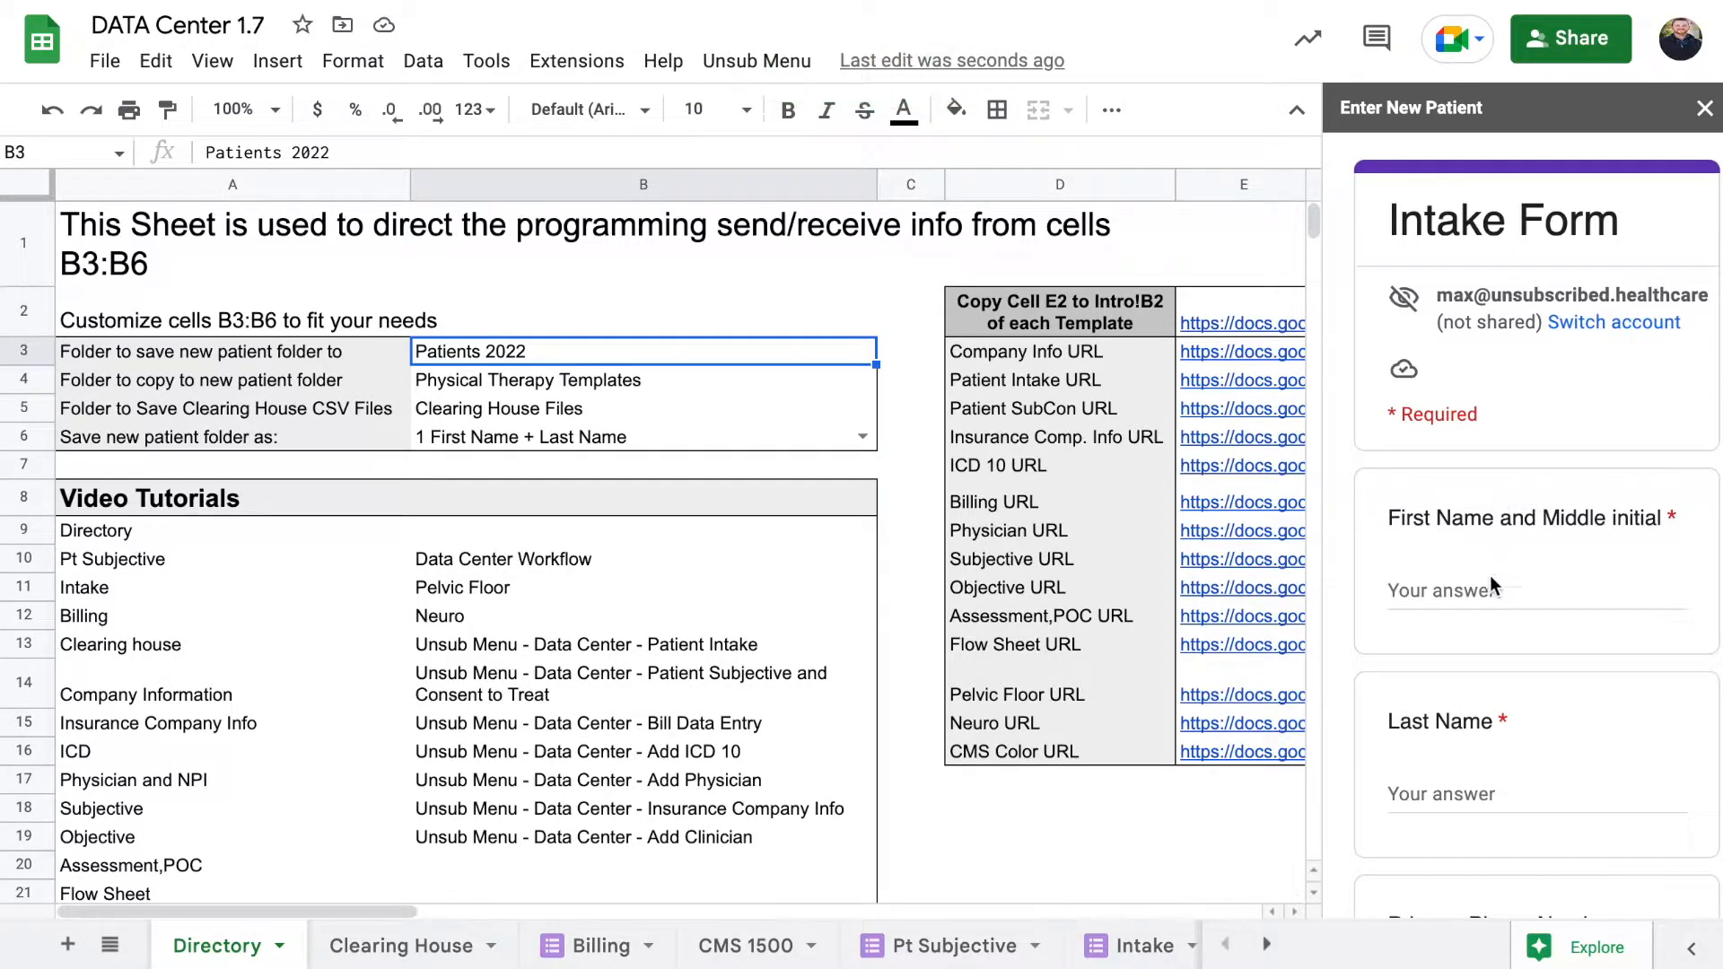
left_click(1481, 589)
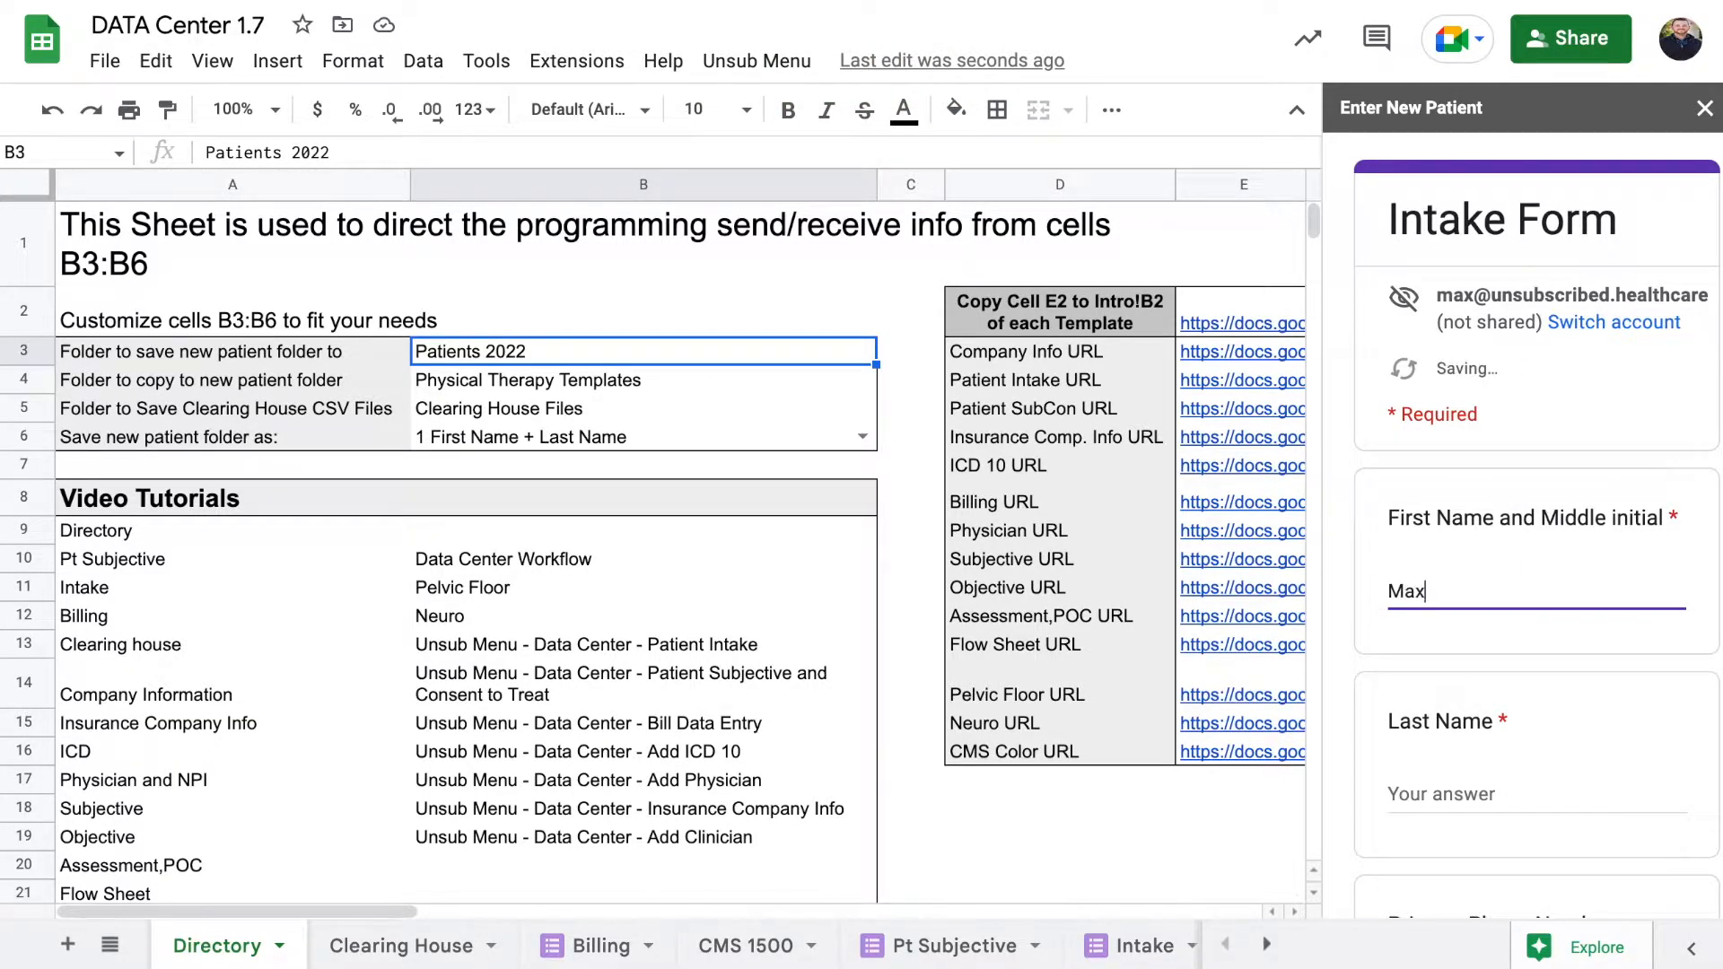
key("Tab")
Enter the patient's initials and date, submit the Intake Form, and close the panel
scroll(1537, 516, "down", 20)
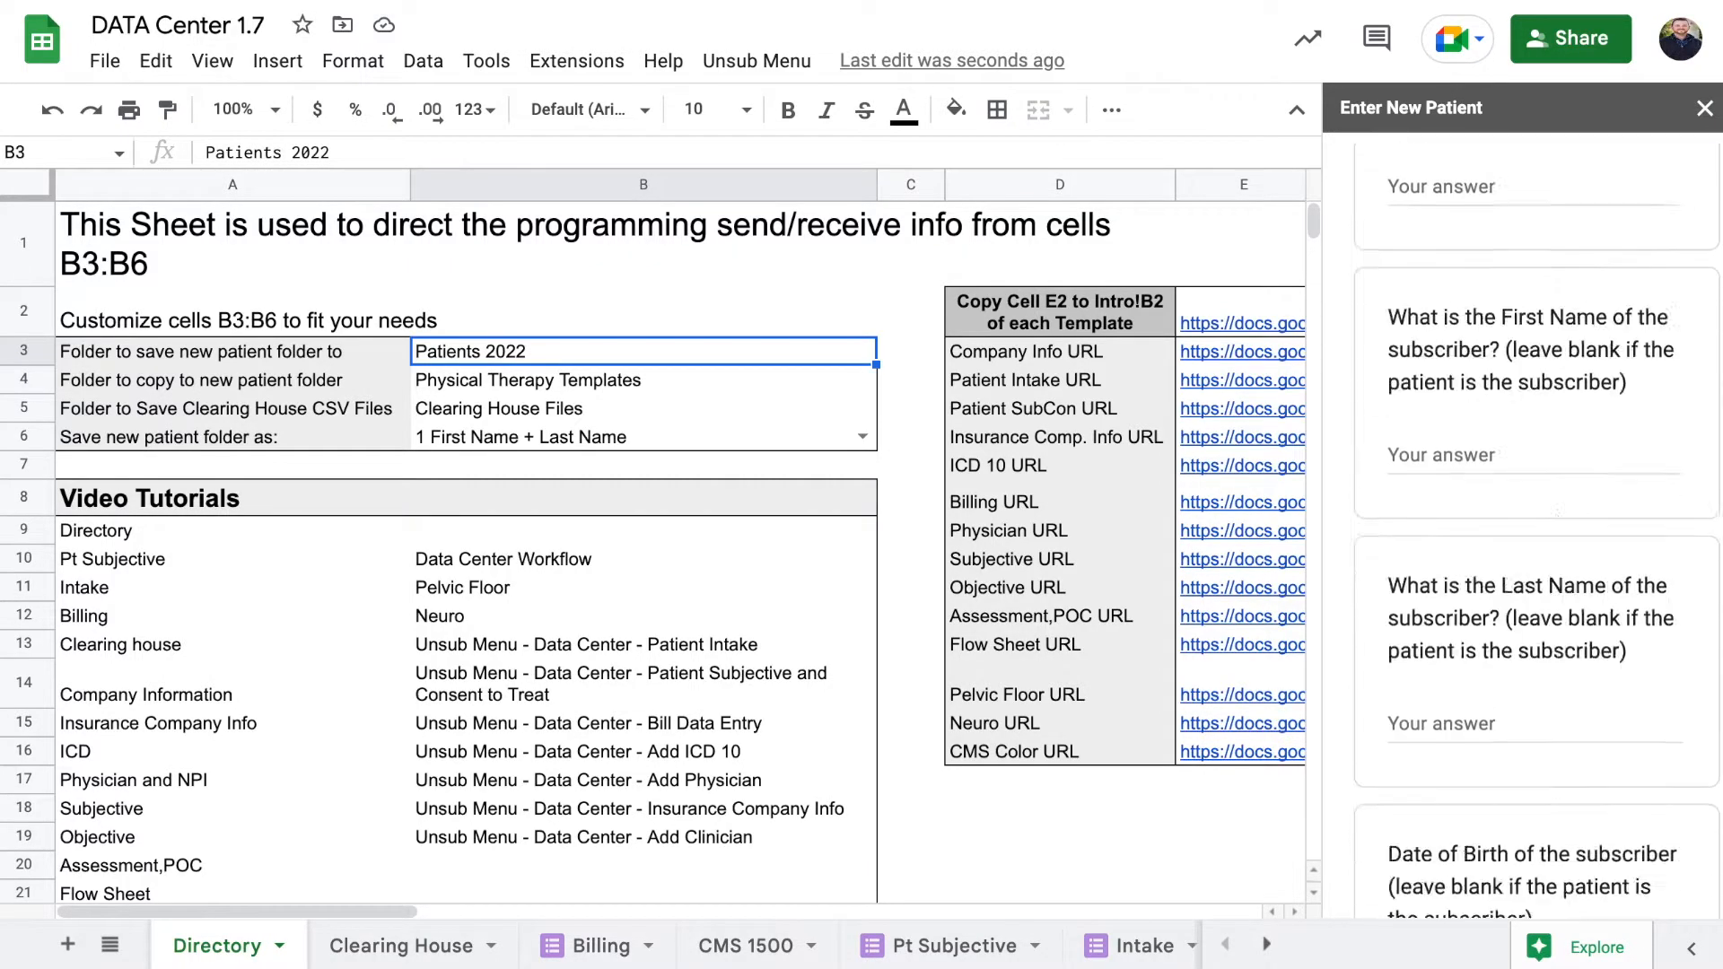
left_click(1440, 375)
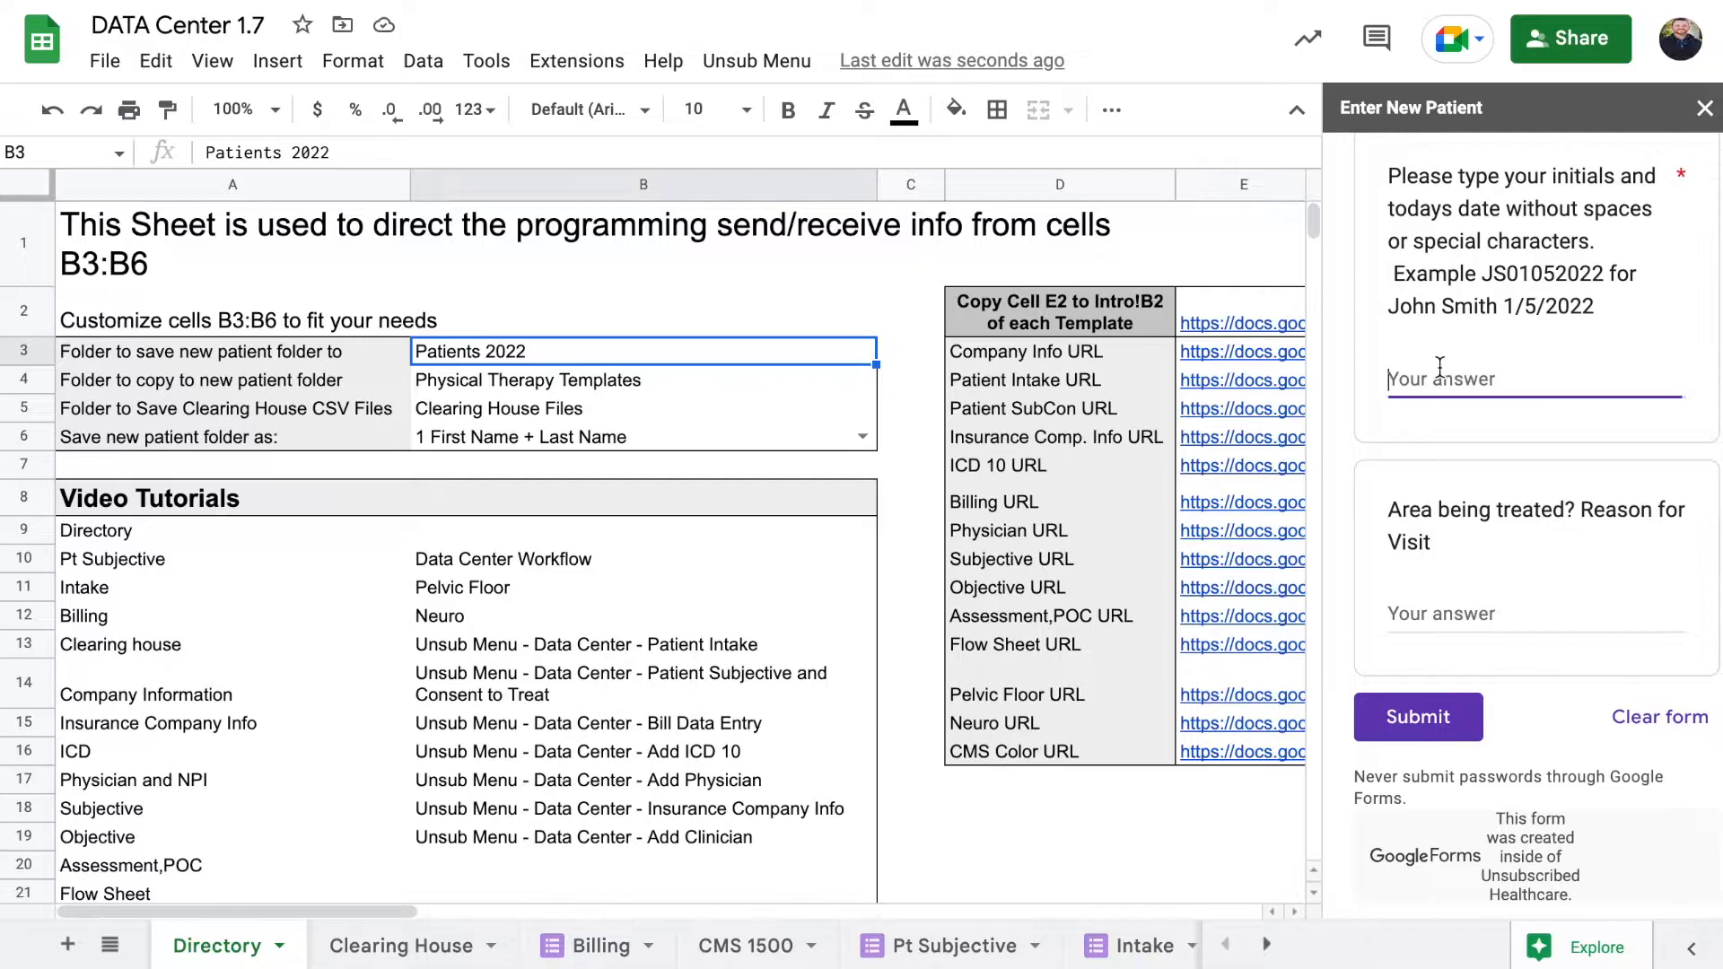
type("MS")
type("10")
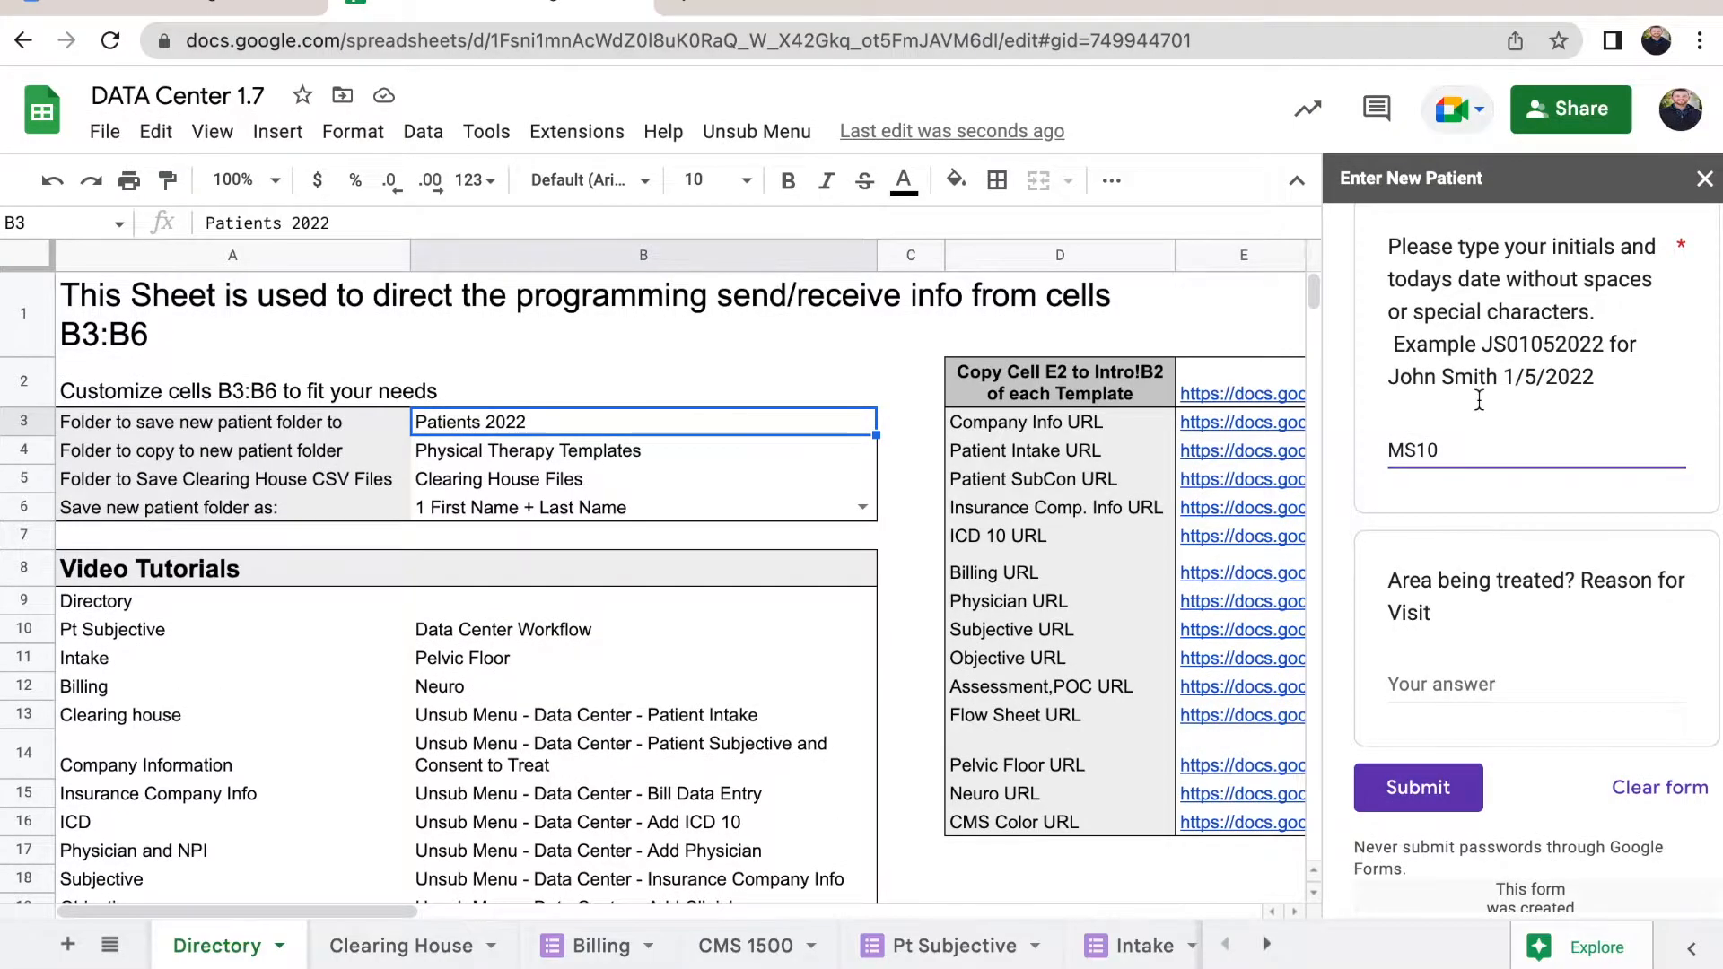
type("19")
type("2022")
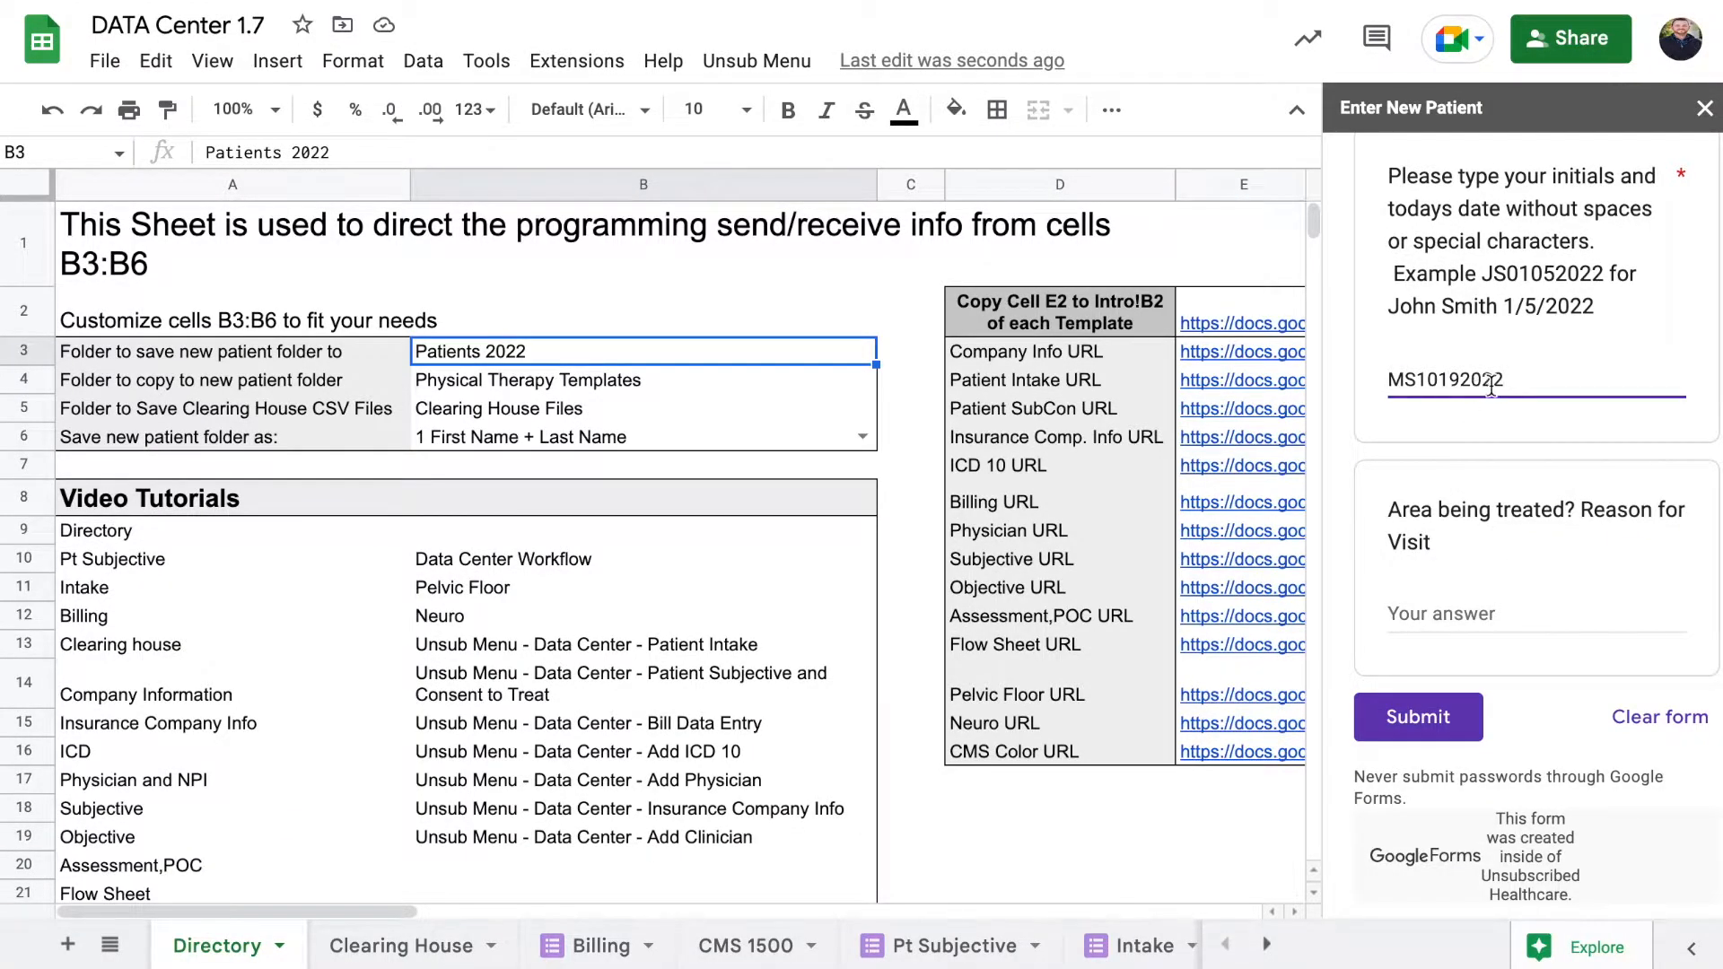
left_click(1429, 713)
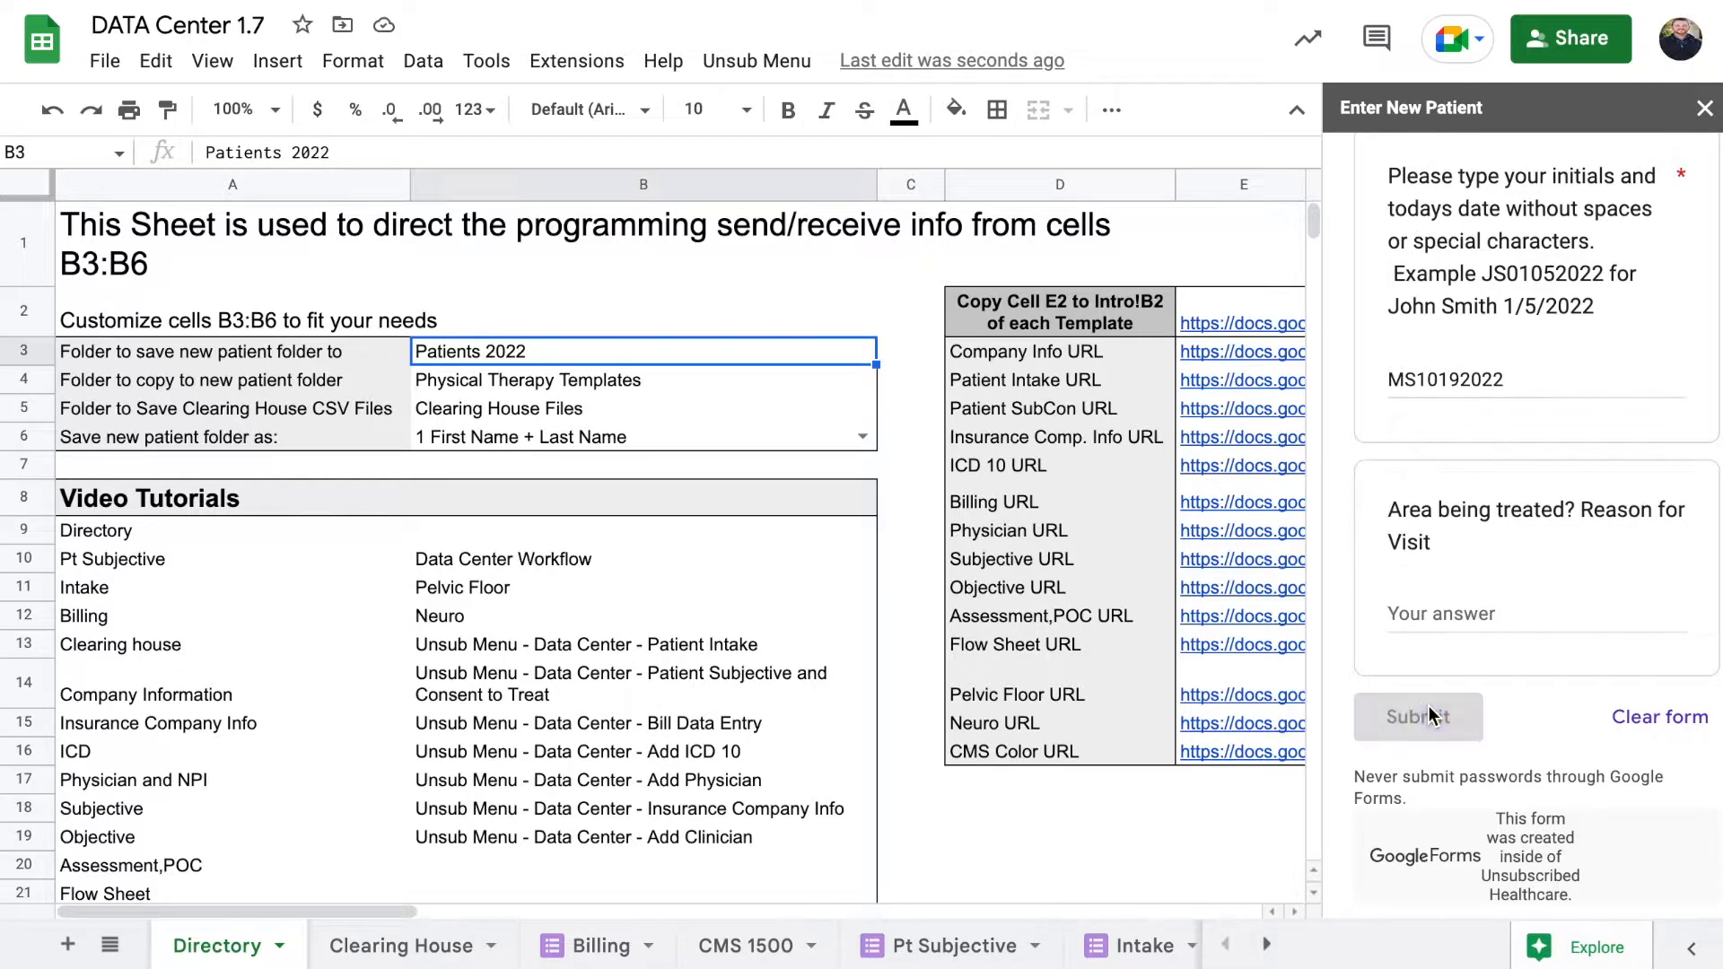
left_click(1705, 108)
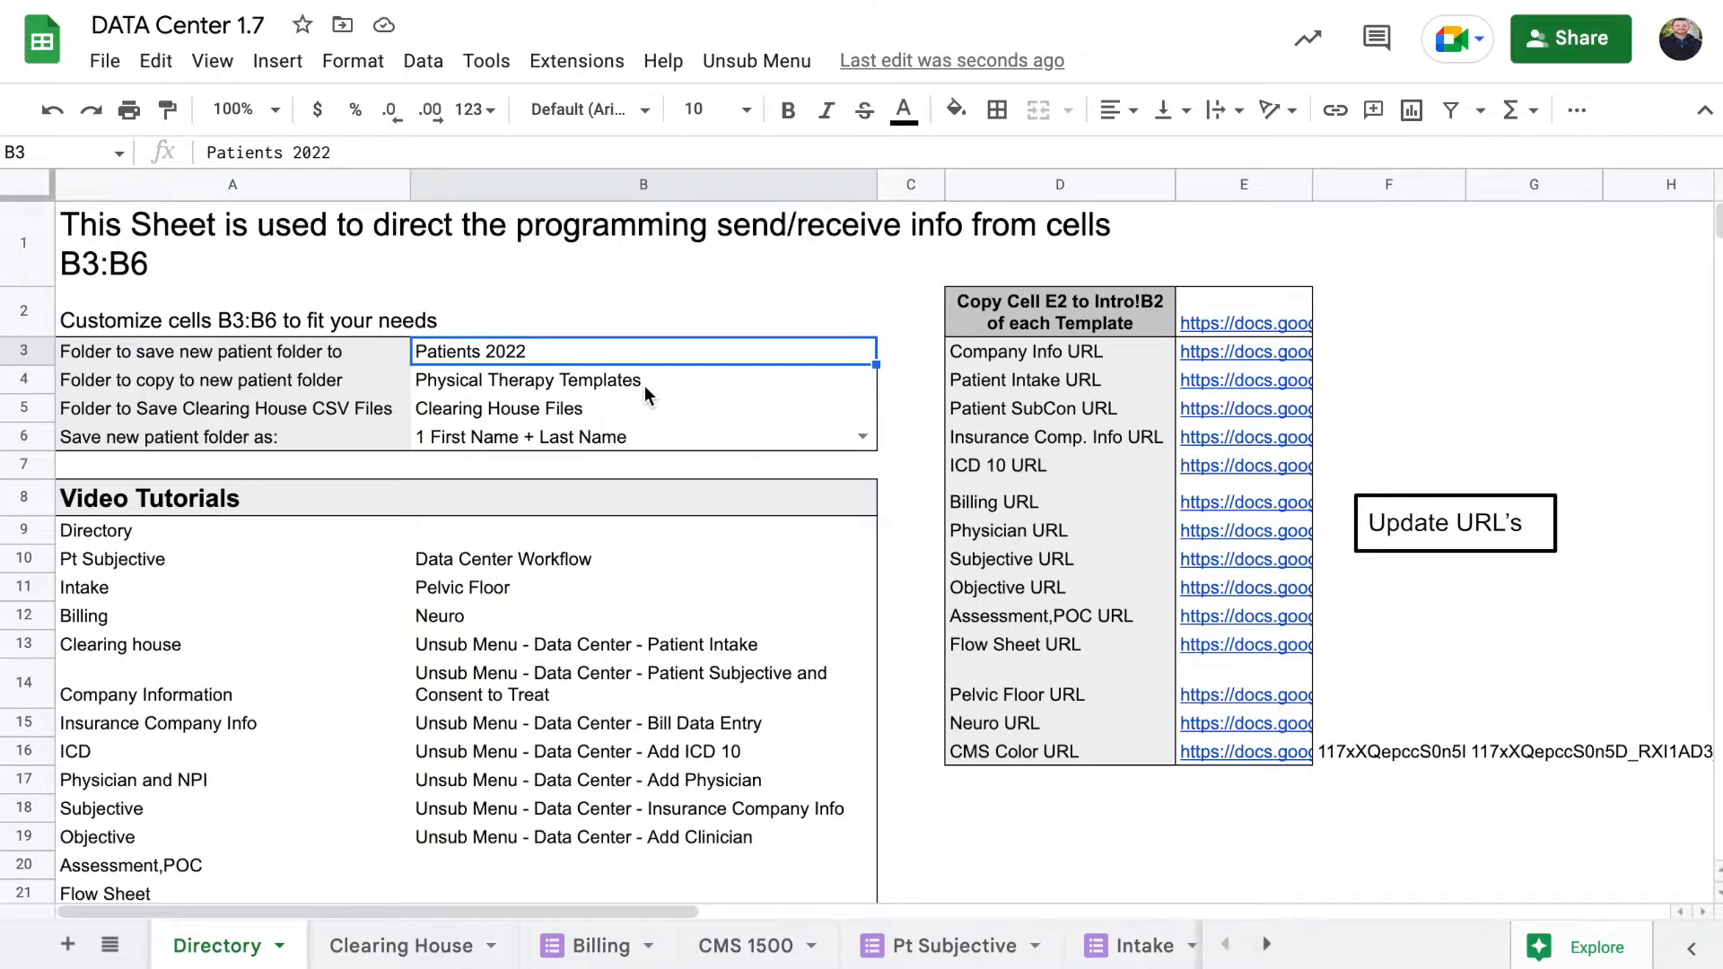
Check the copy-to folder in B4 and open the sample patient's folder in Patients 2022
left_click(180, 380)
left_click(531, 384)
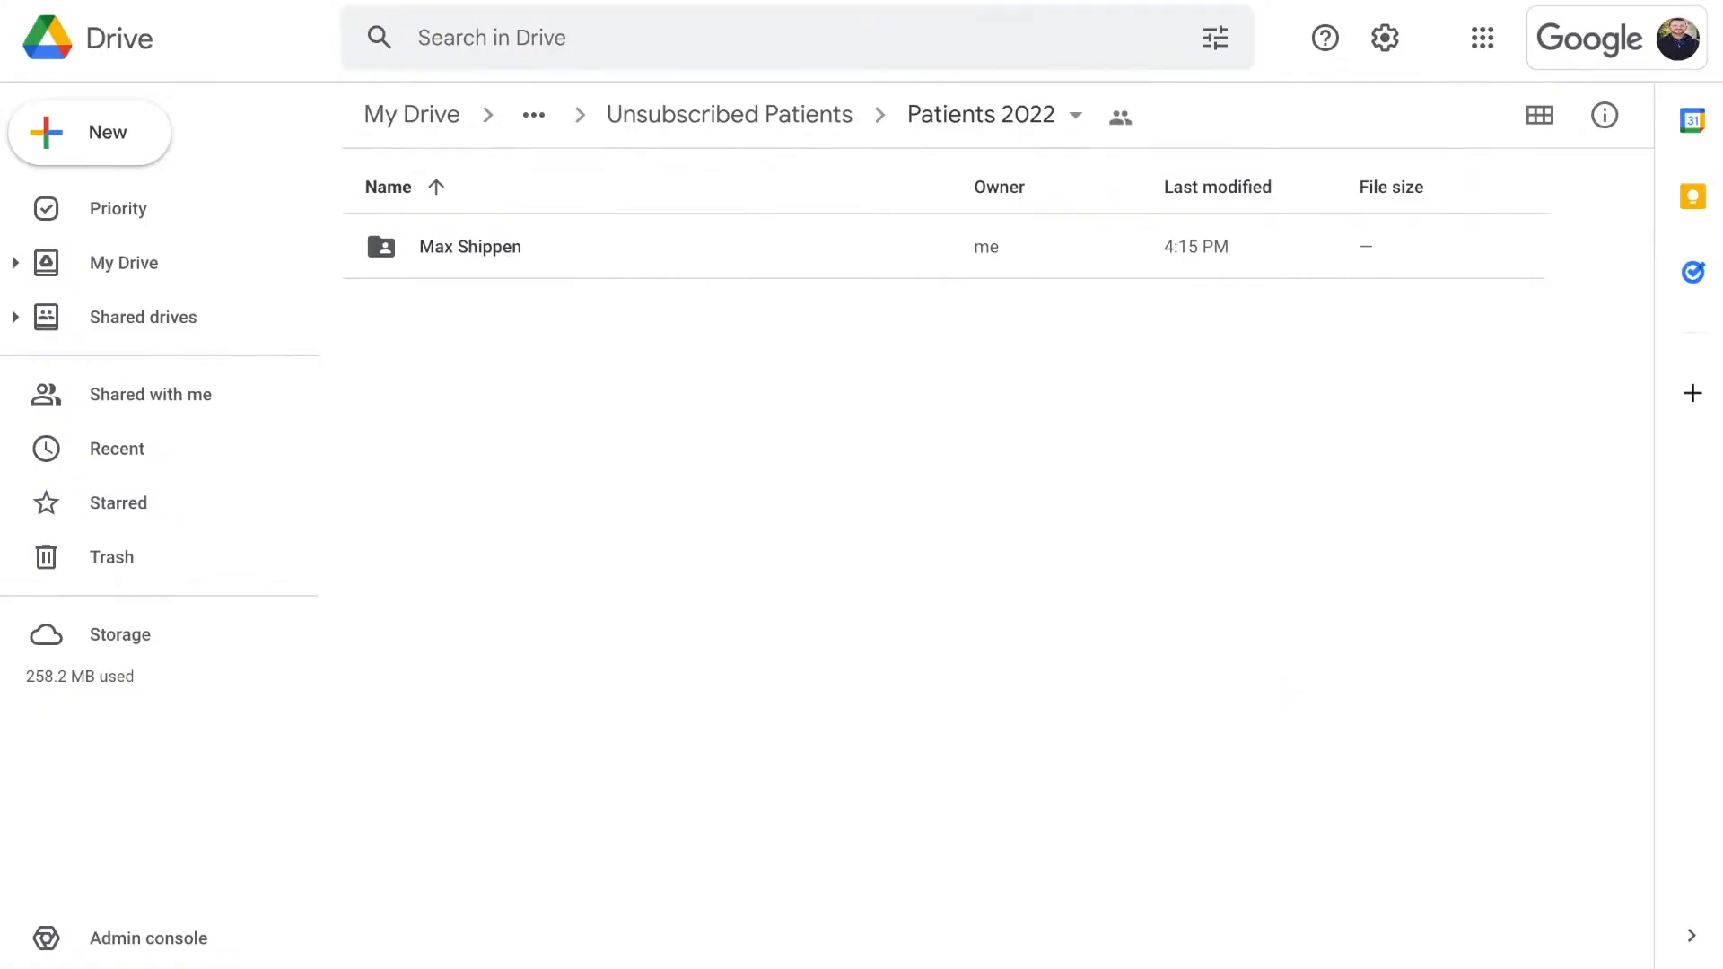
double_click(529, 255)
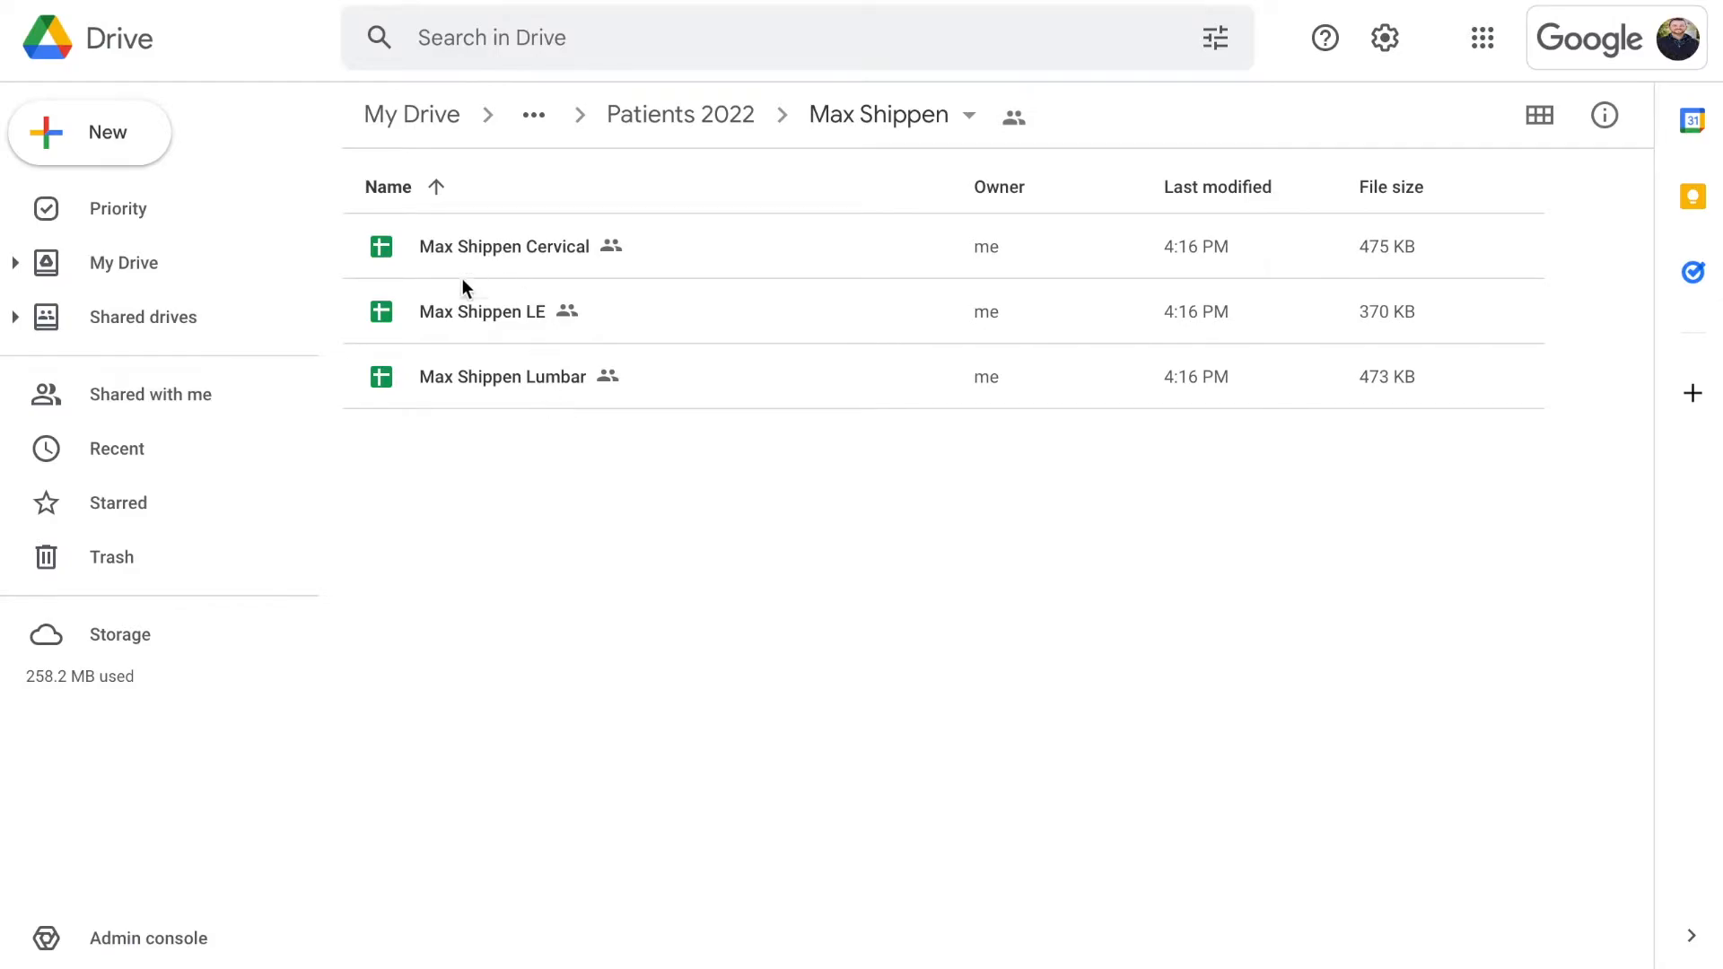
Navigate back up through Patients 2022 to the SOAP + Datacenter folder
left_click(714, 132)
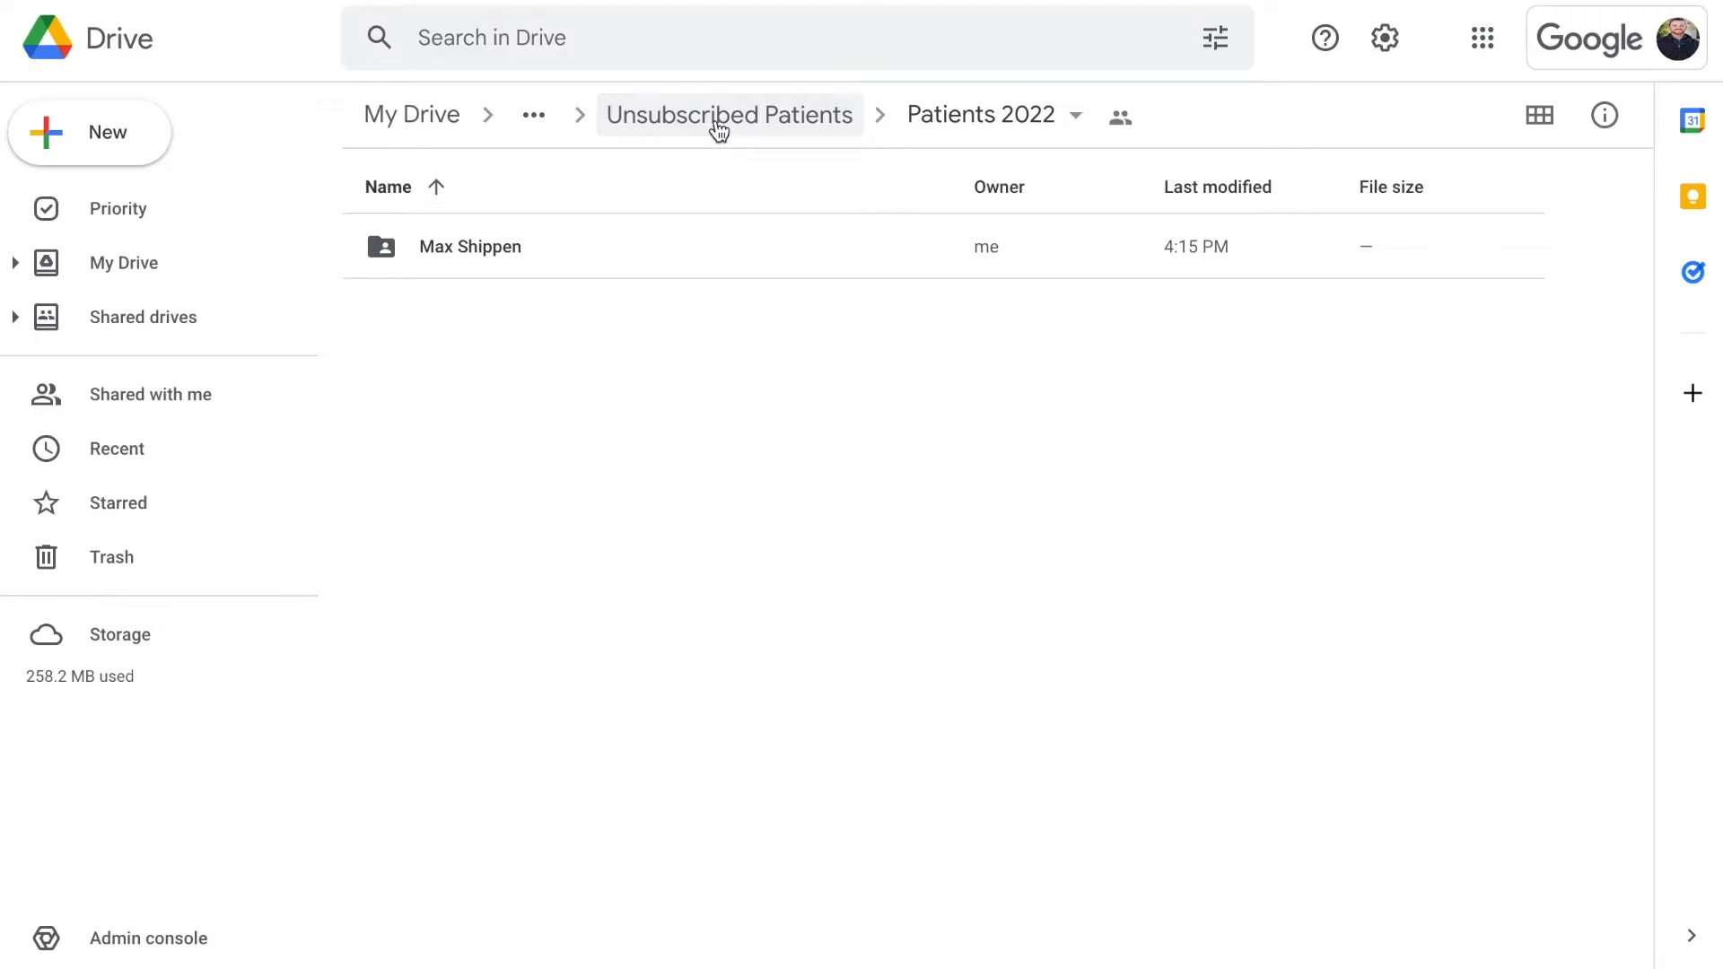
left_click(549, 123)
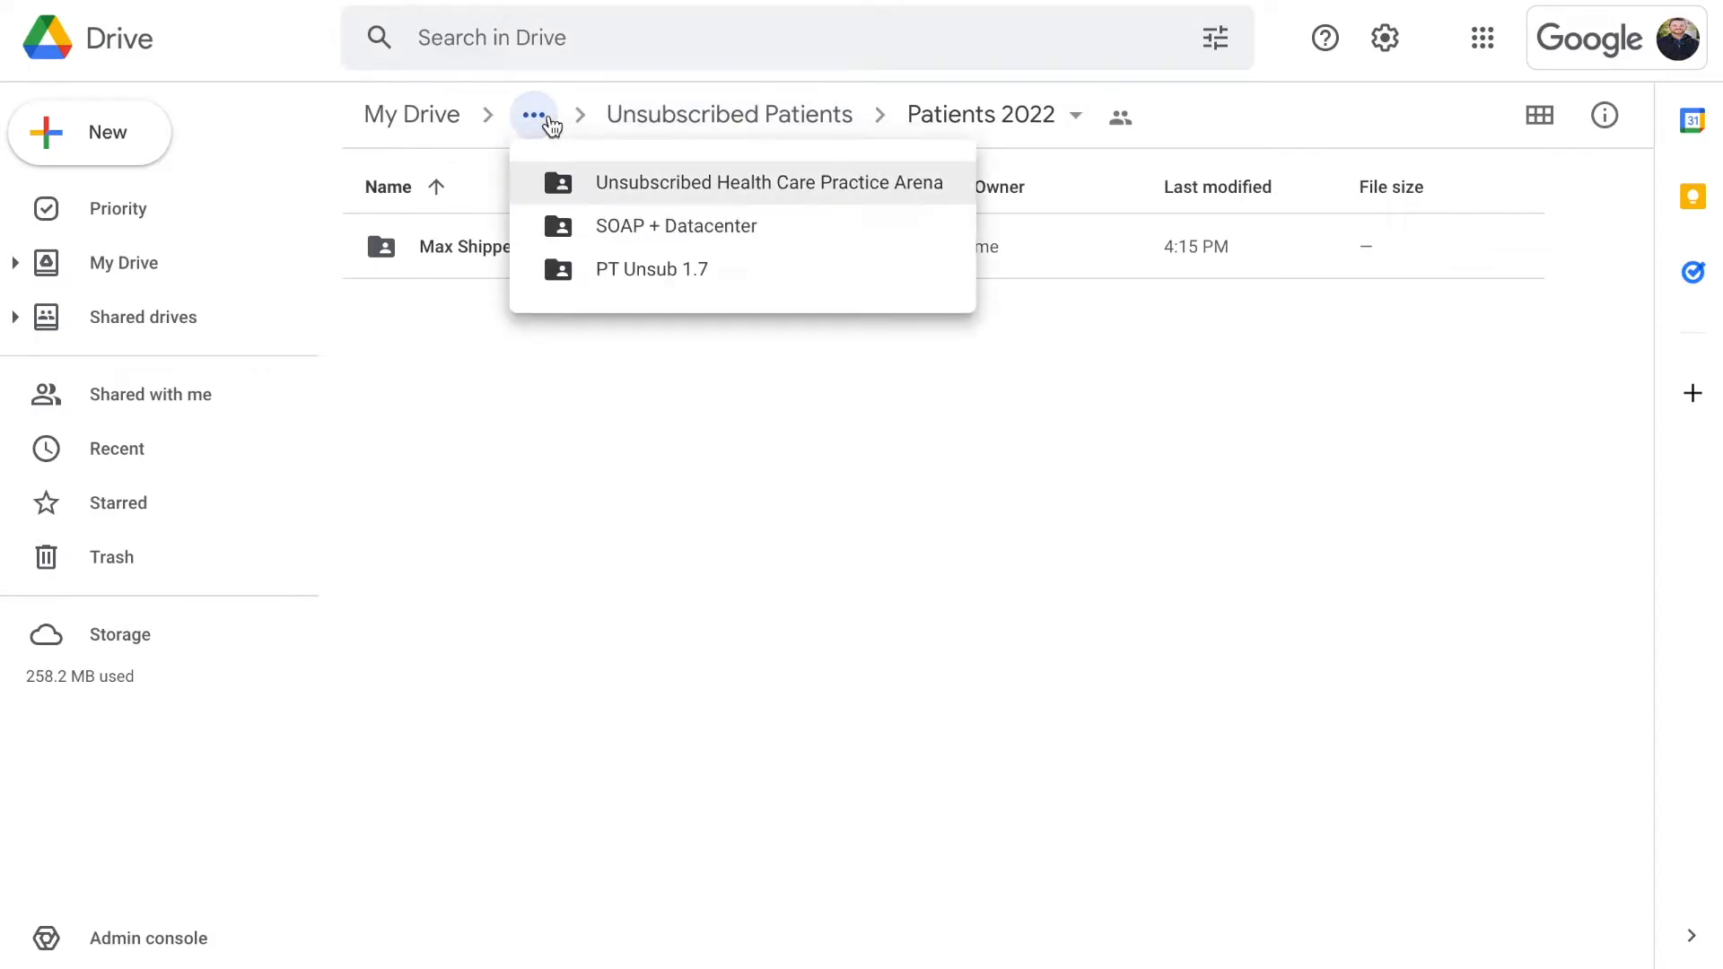
left_click(680, 225)
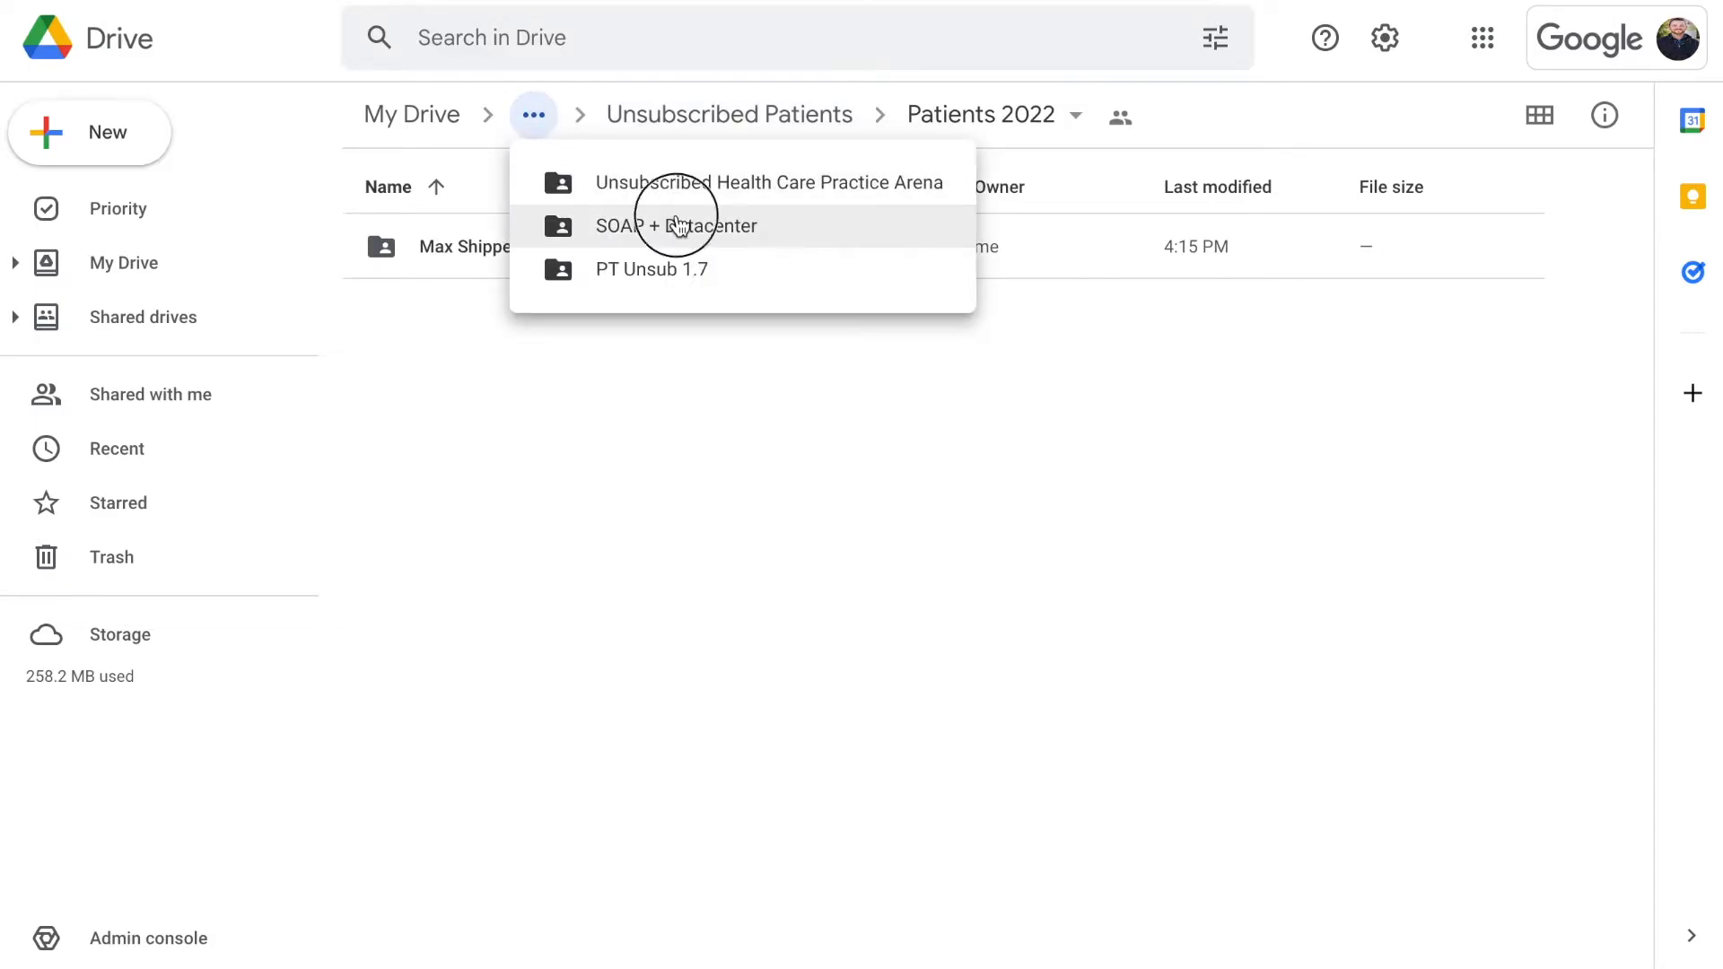
Open PT Unsub 1.7 and then its Physical Therapy Templates folder
double_click(546, 310)
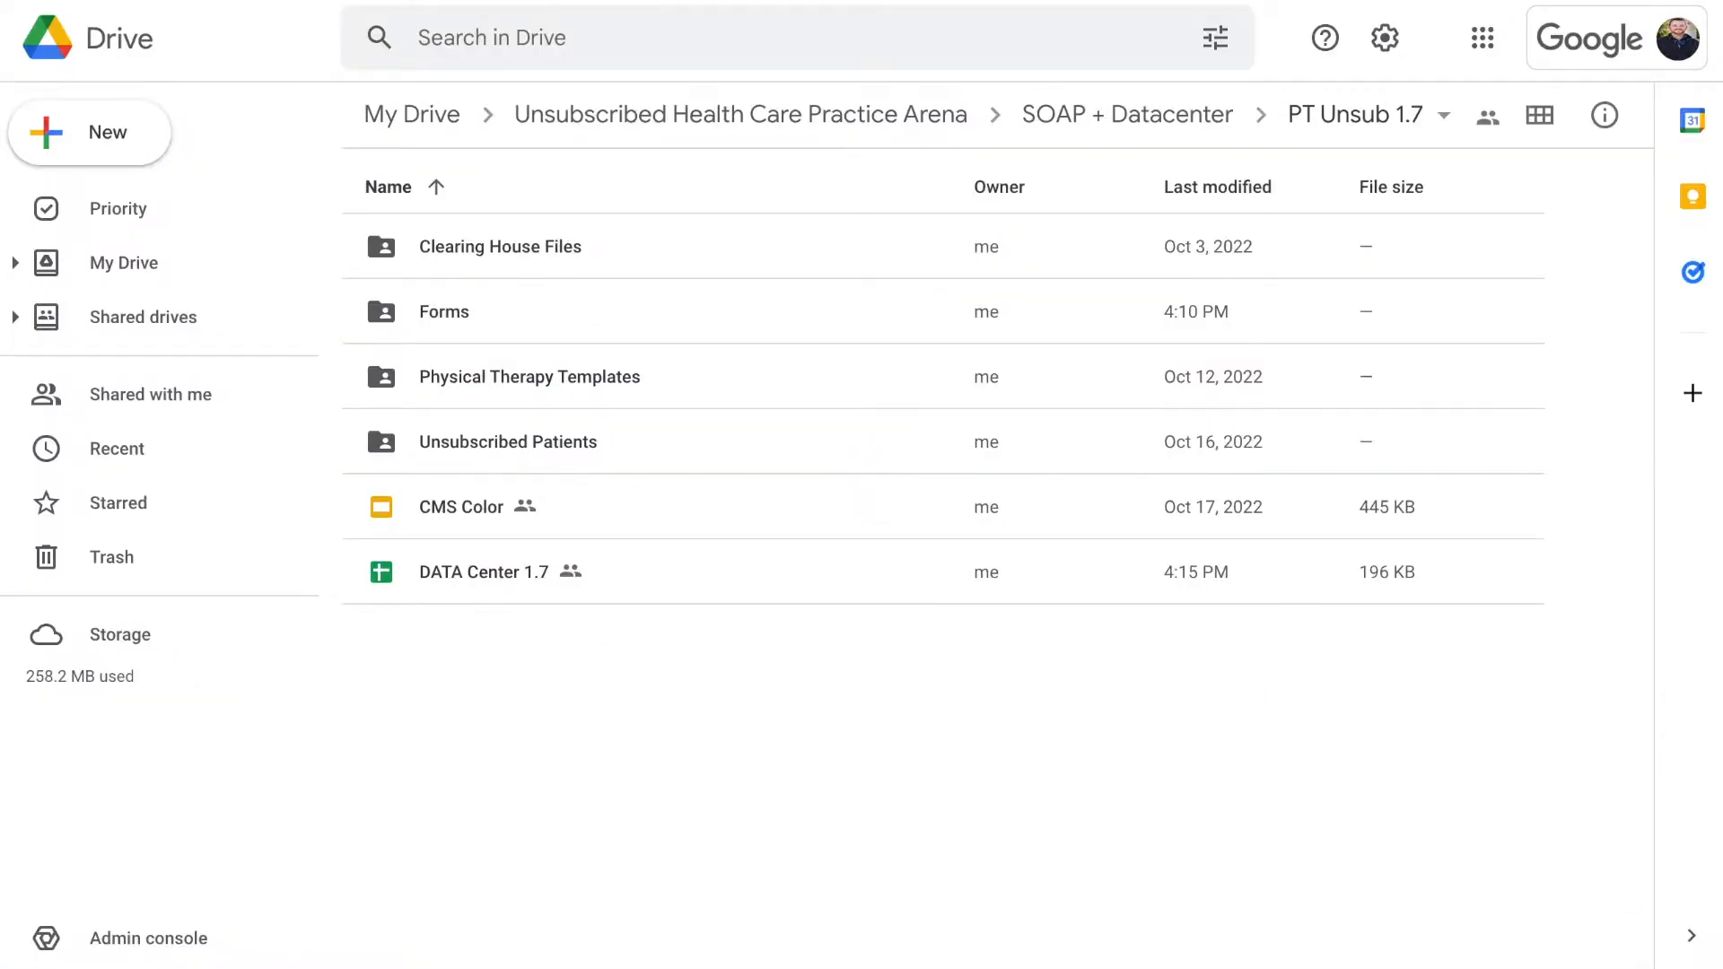
left_click(580, 392)
key("Return")
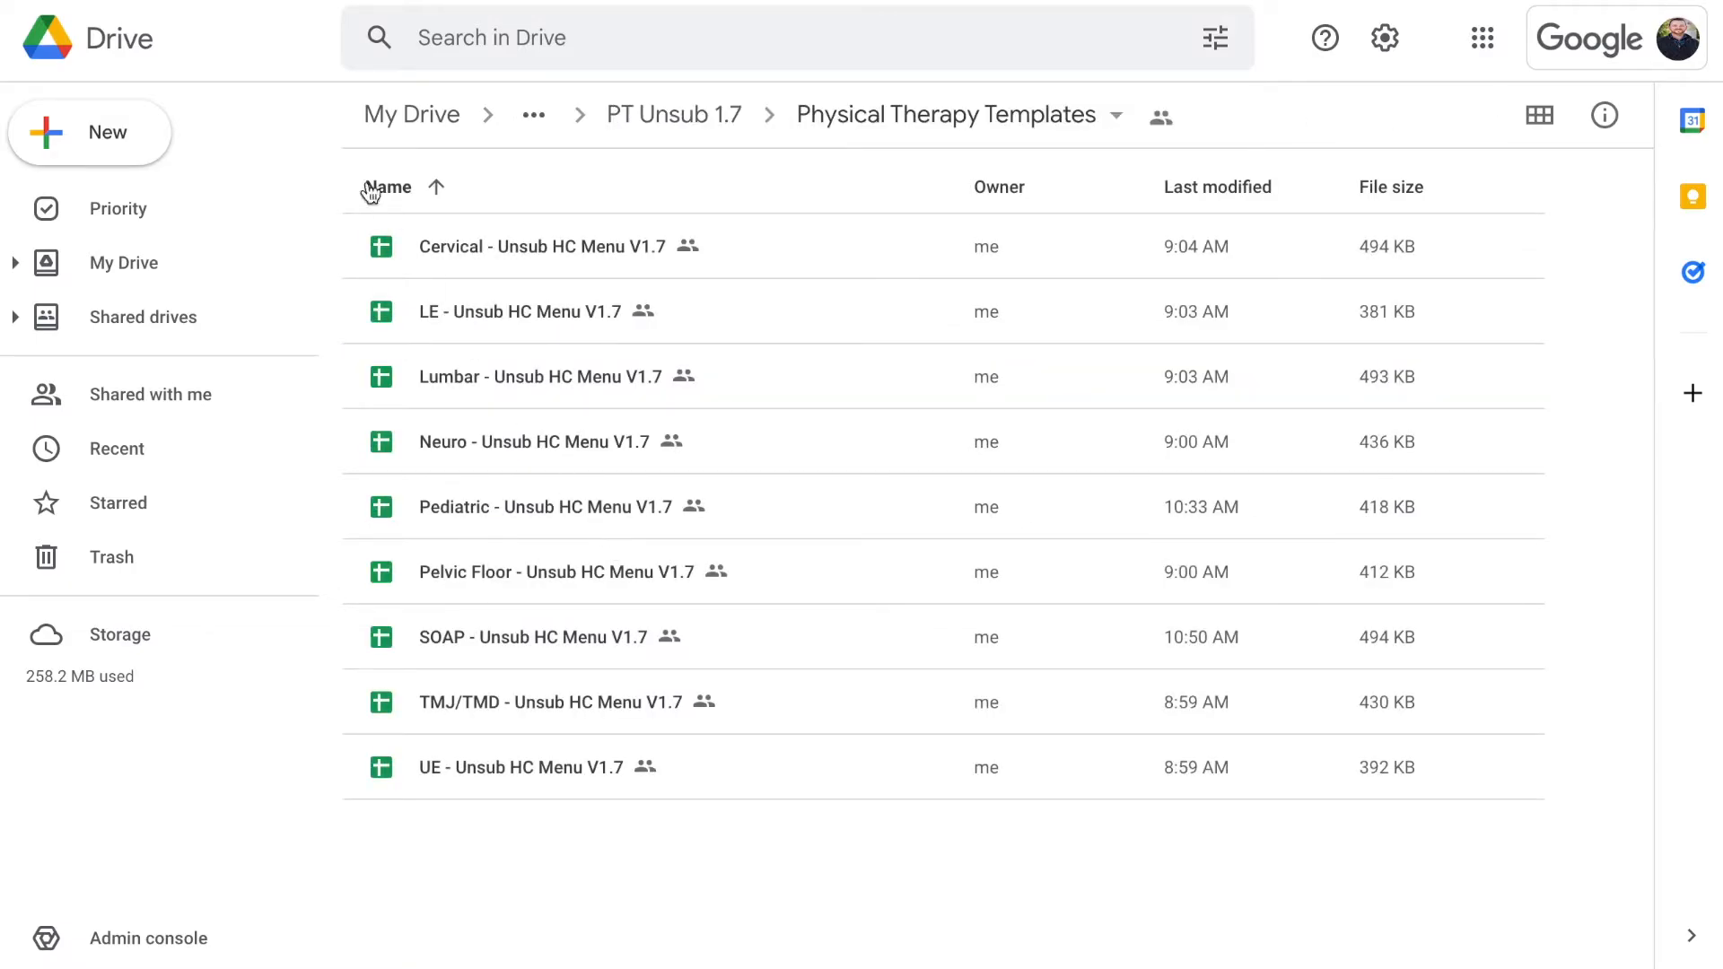
Create a new folder named 'Templates Used' there
left_click(135, 130)
left_click(367, 168)
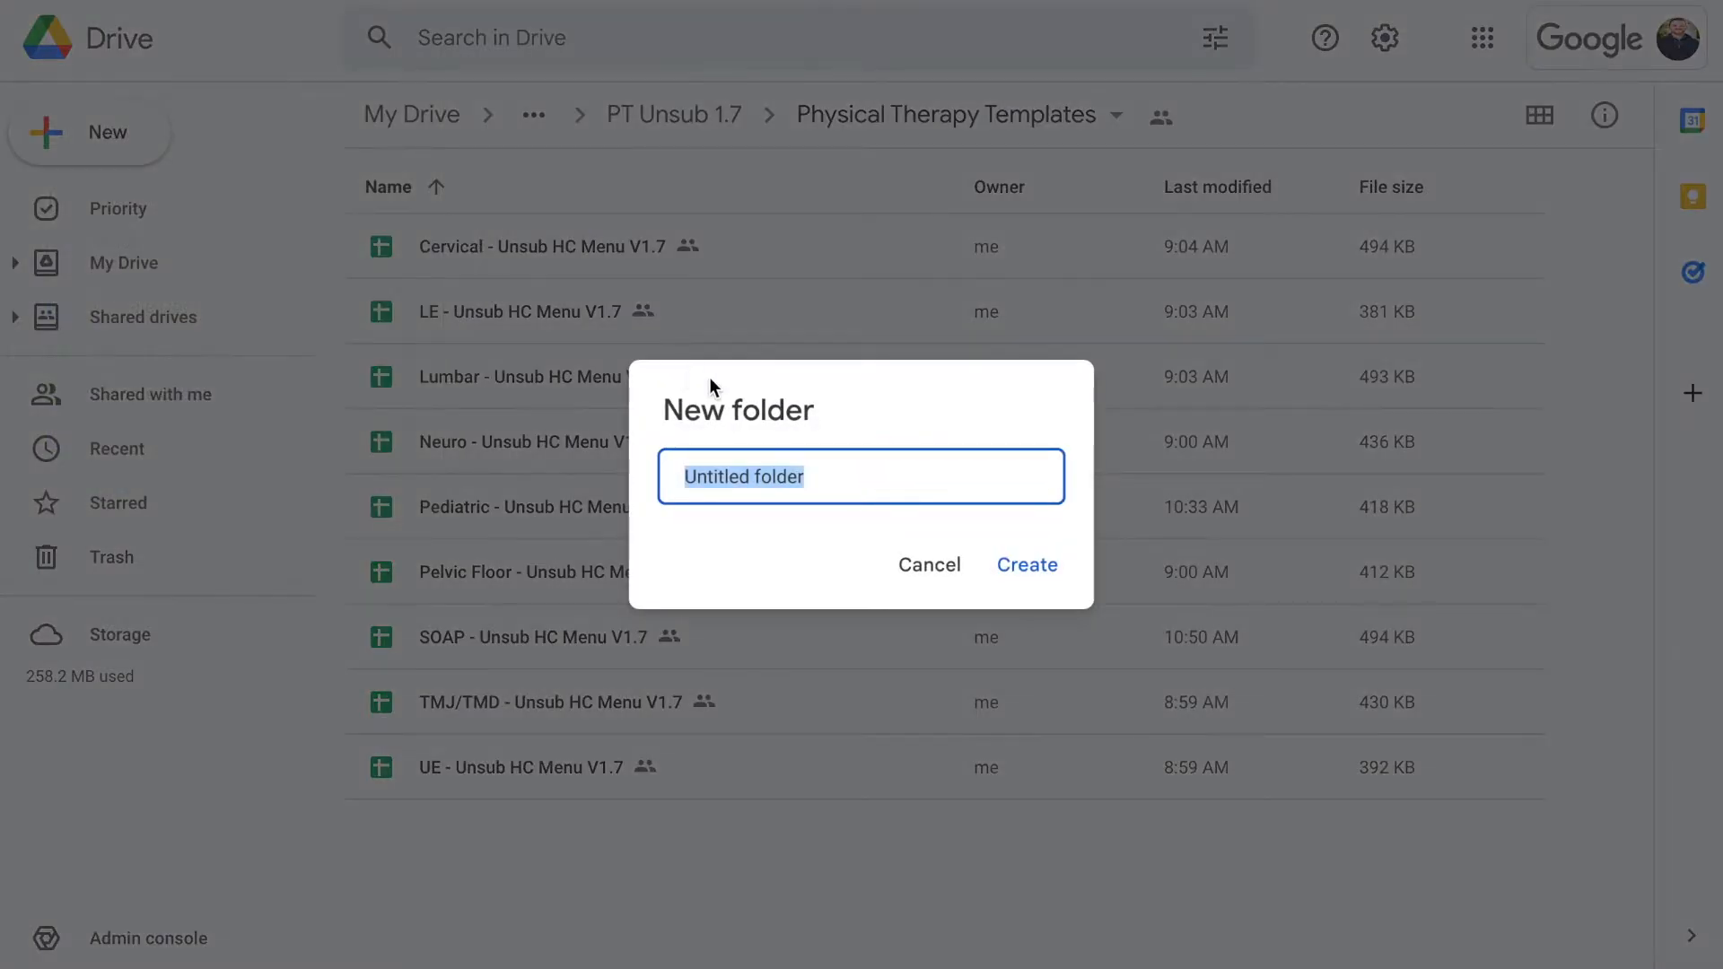
type("T")
key("BackSpace")
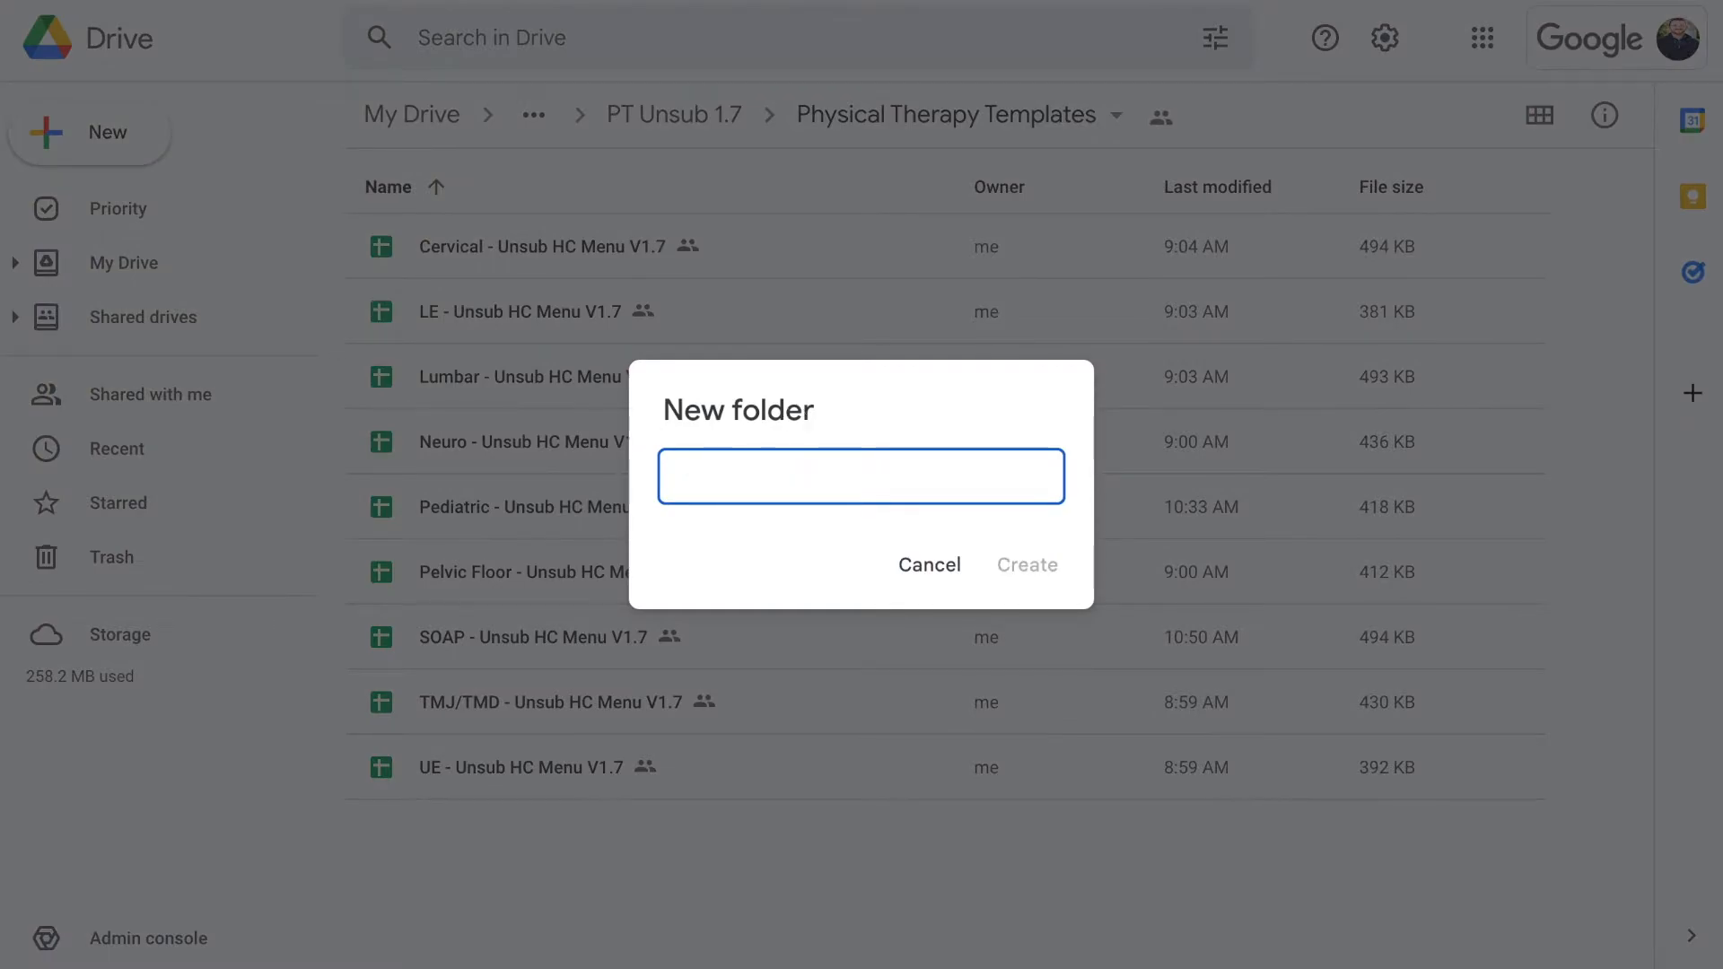
type("Templates")
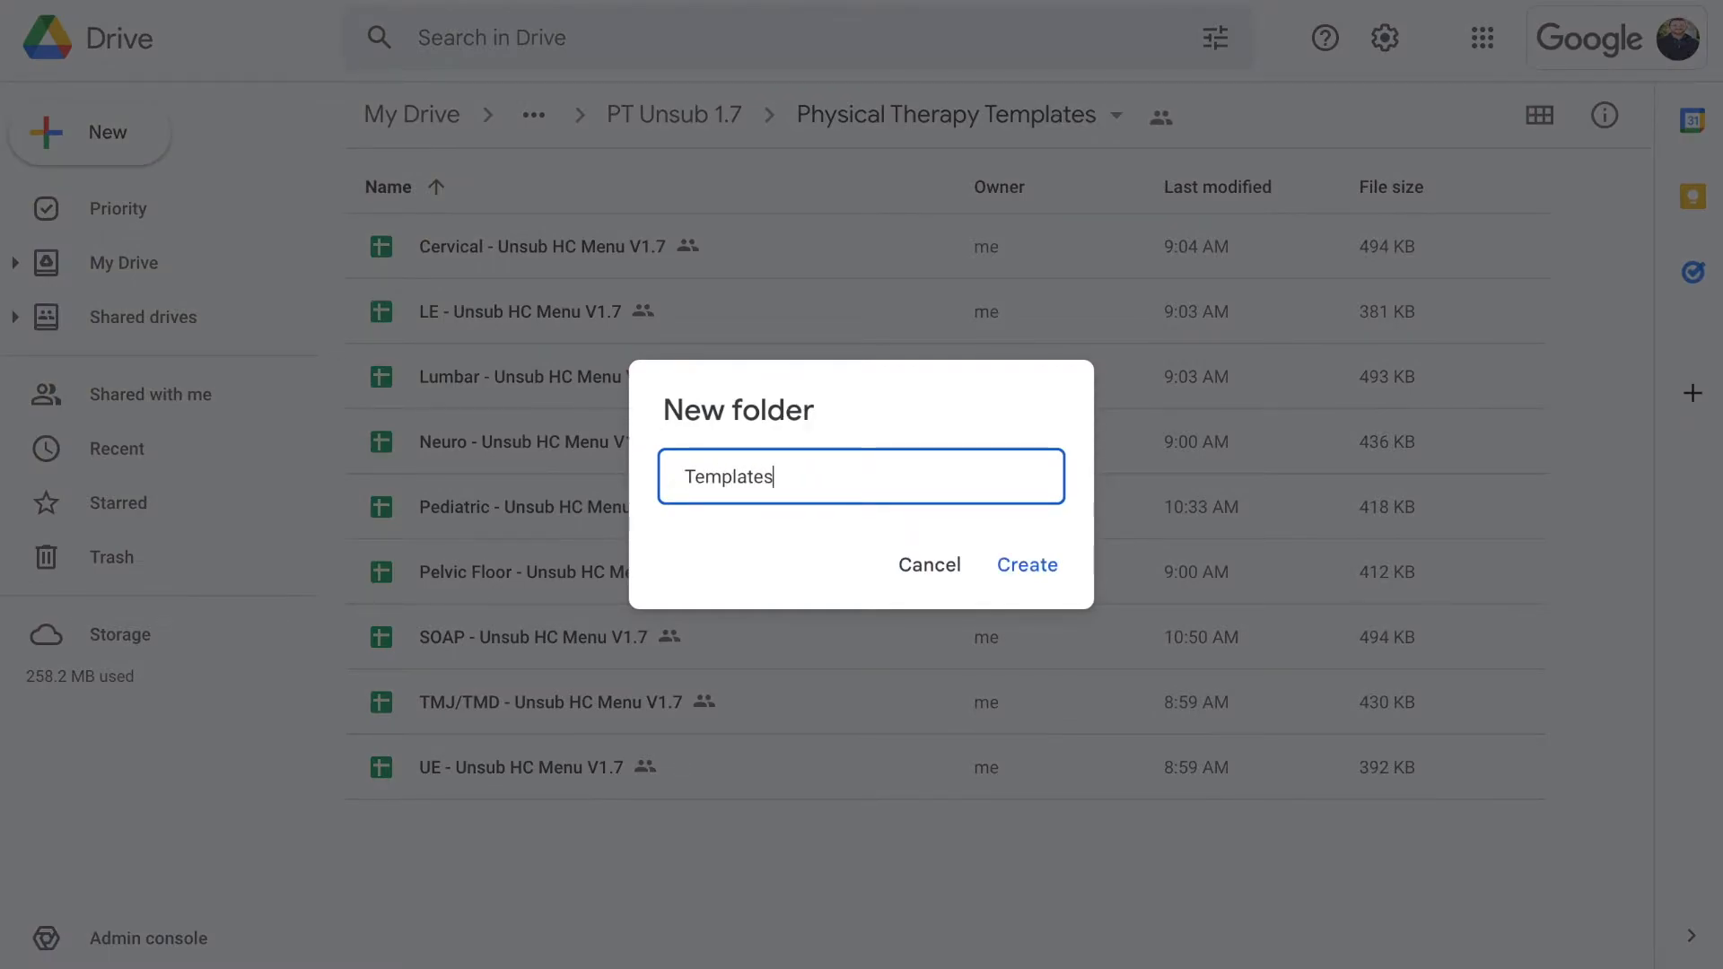
type(" Used")
key("BackSpace")
type("d")
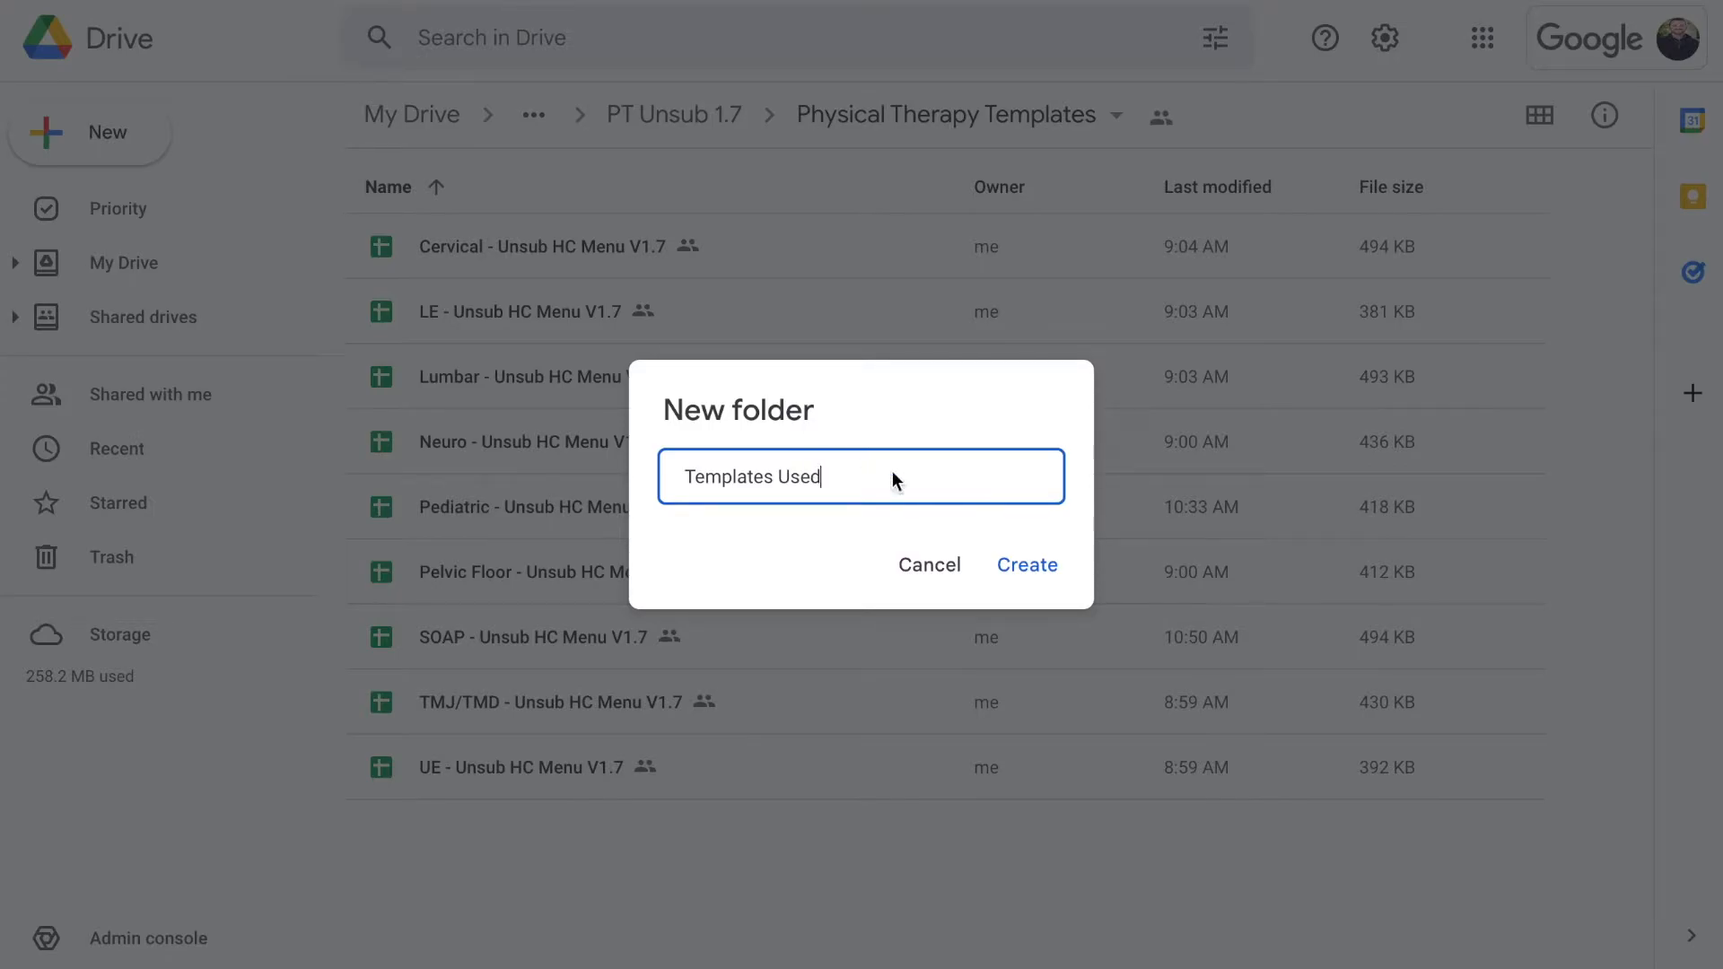
left_click(1024, 567)
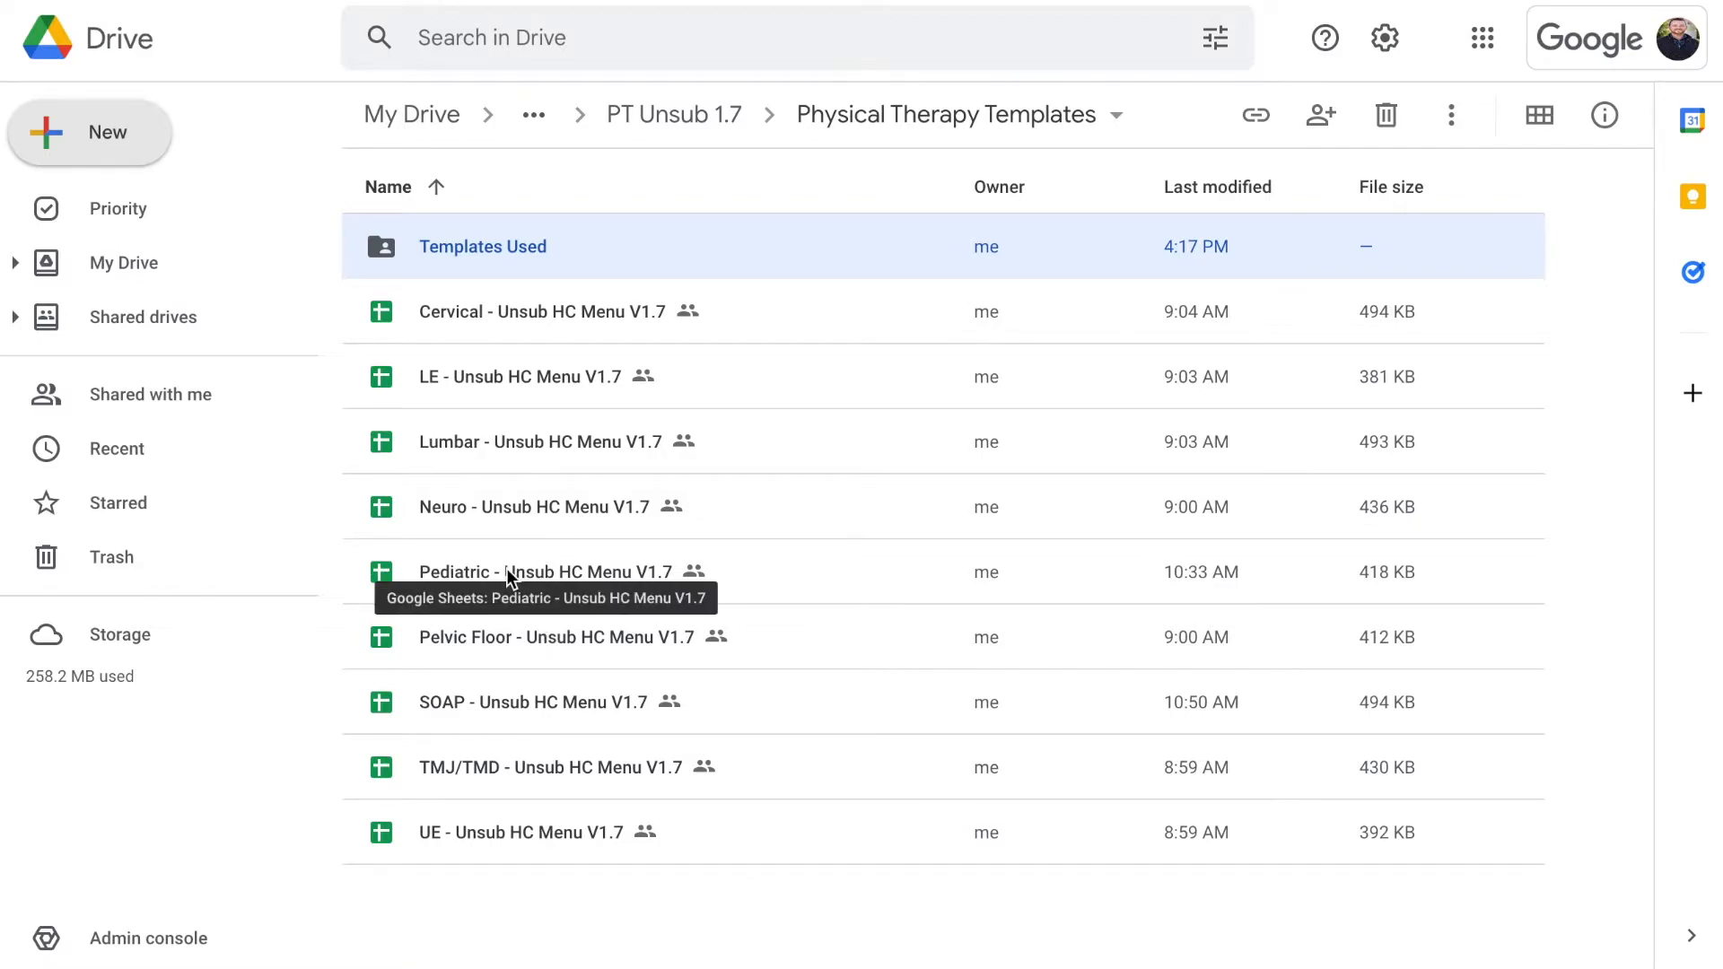
Move the Neuro - Unsub HC Menu V1.7 template into the Templates Used folder
left_click_drag(449, 528, 439, 256)
left_click(487, 515)
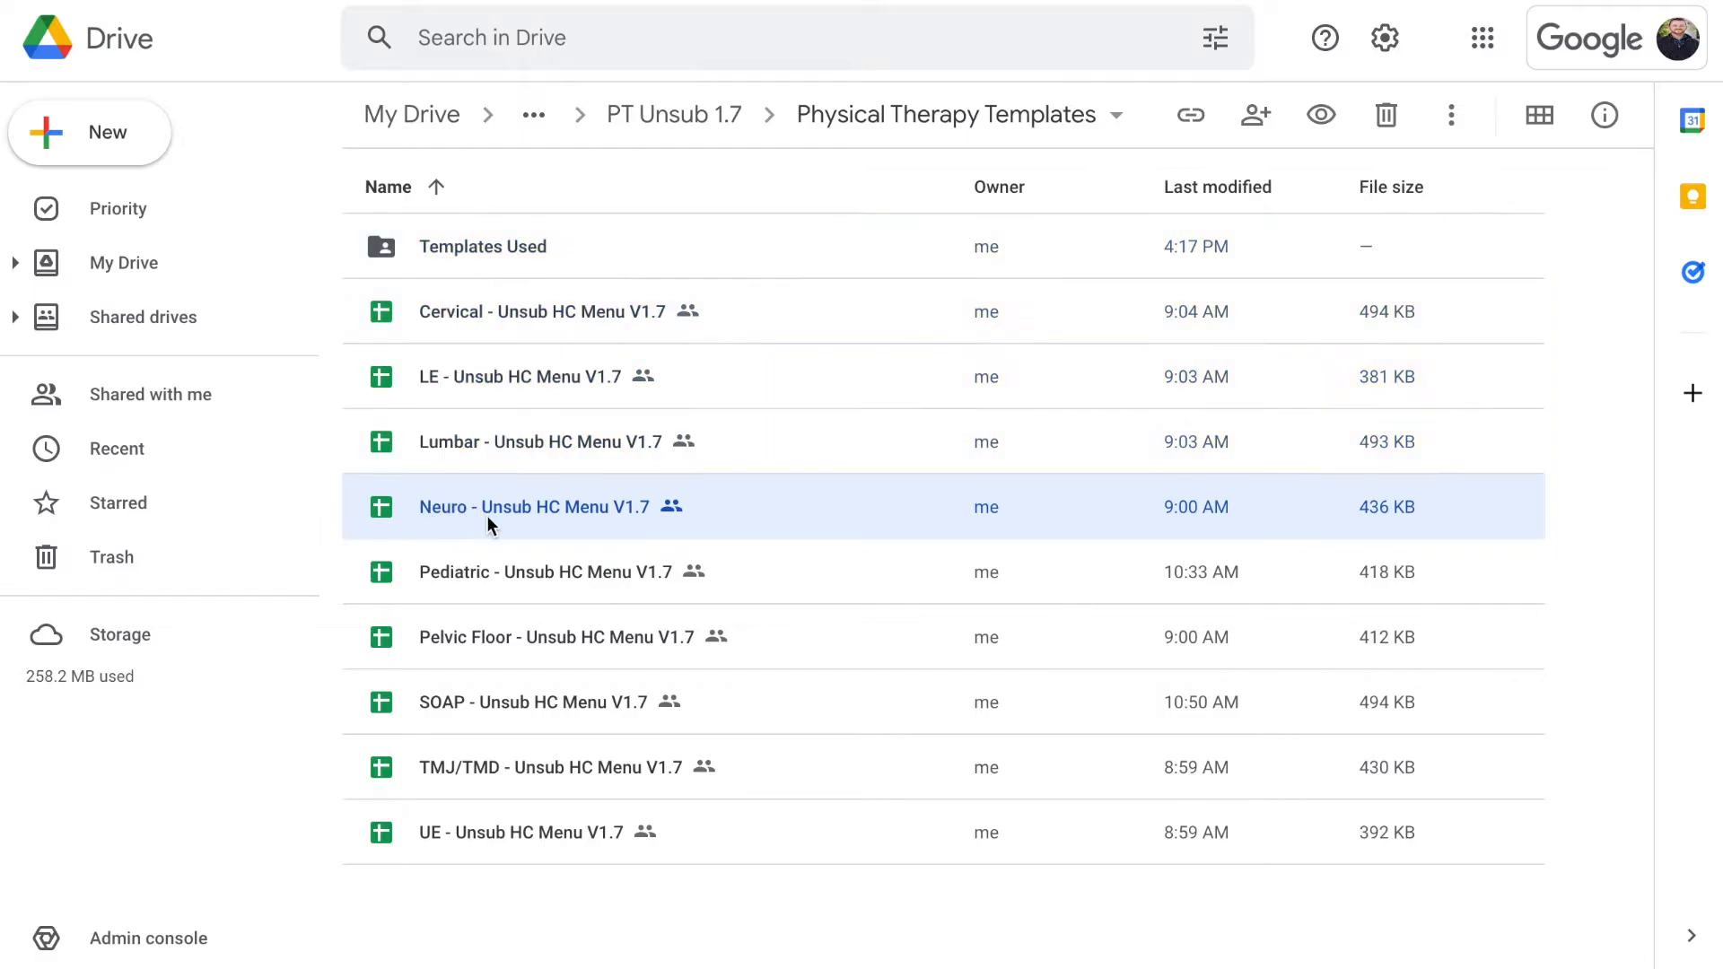
left_click_drag(388, 505, 429, 239)
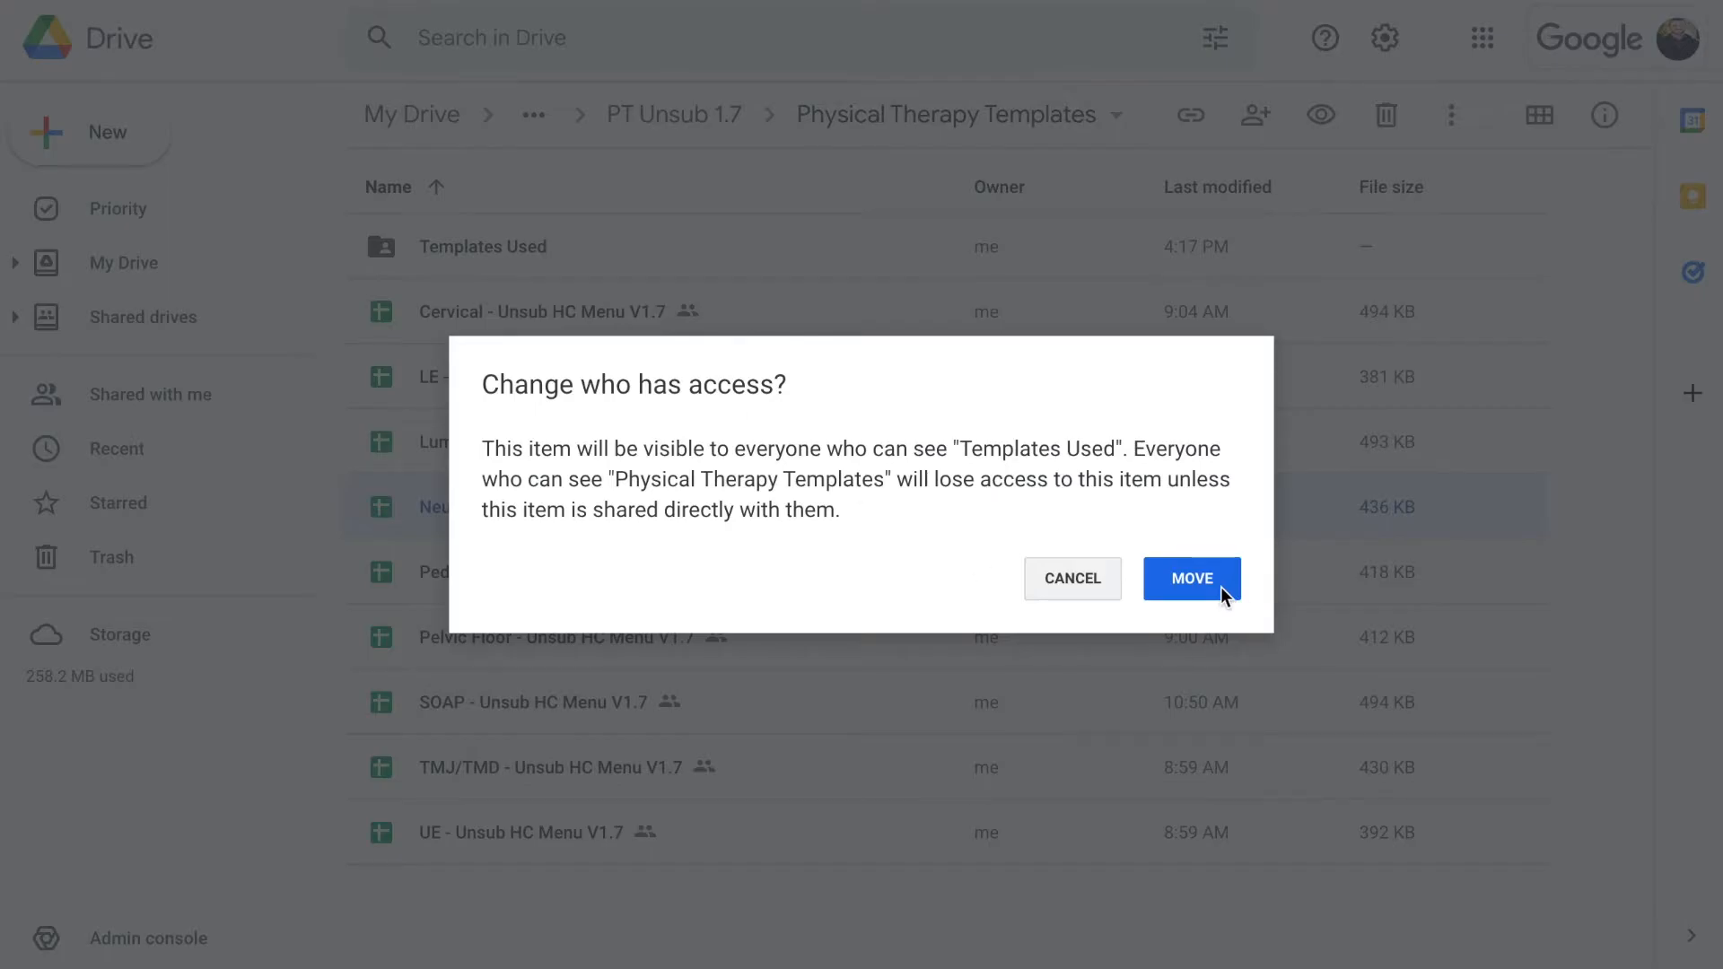
left_click(1220, 582)
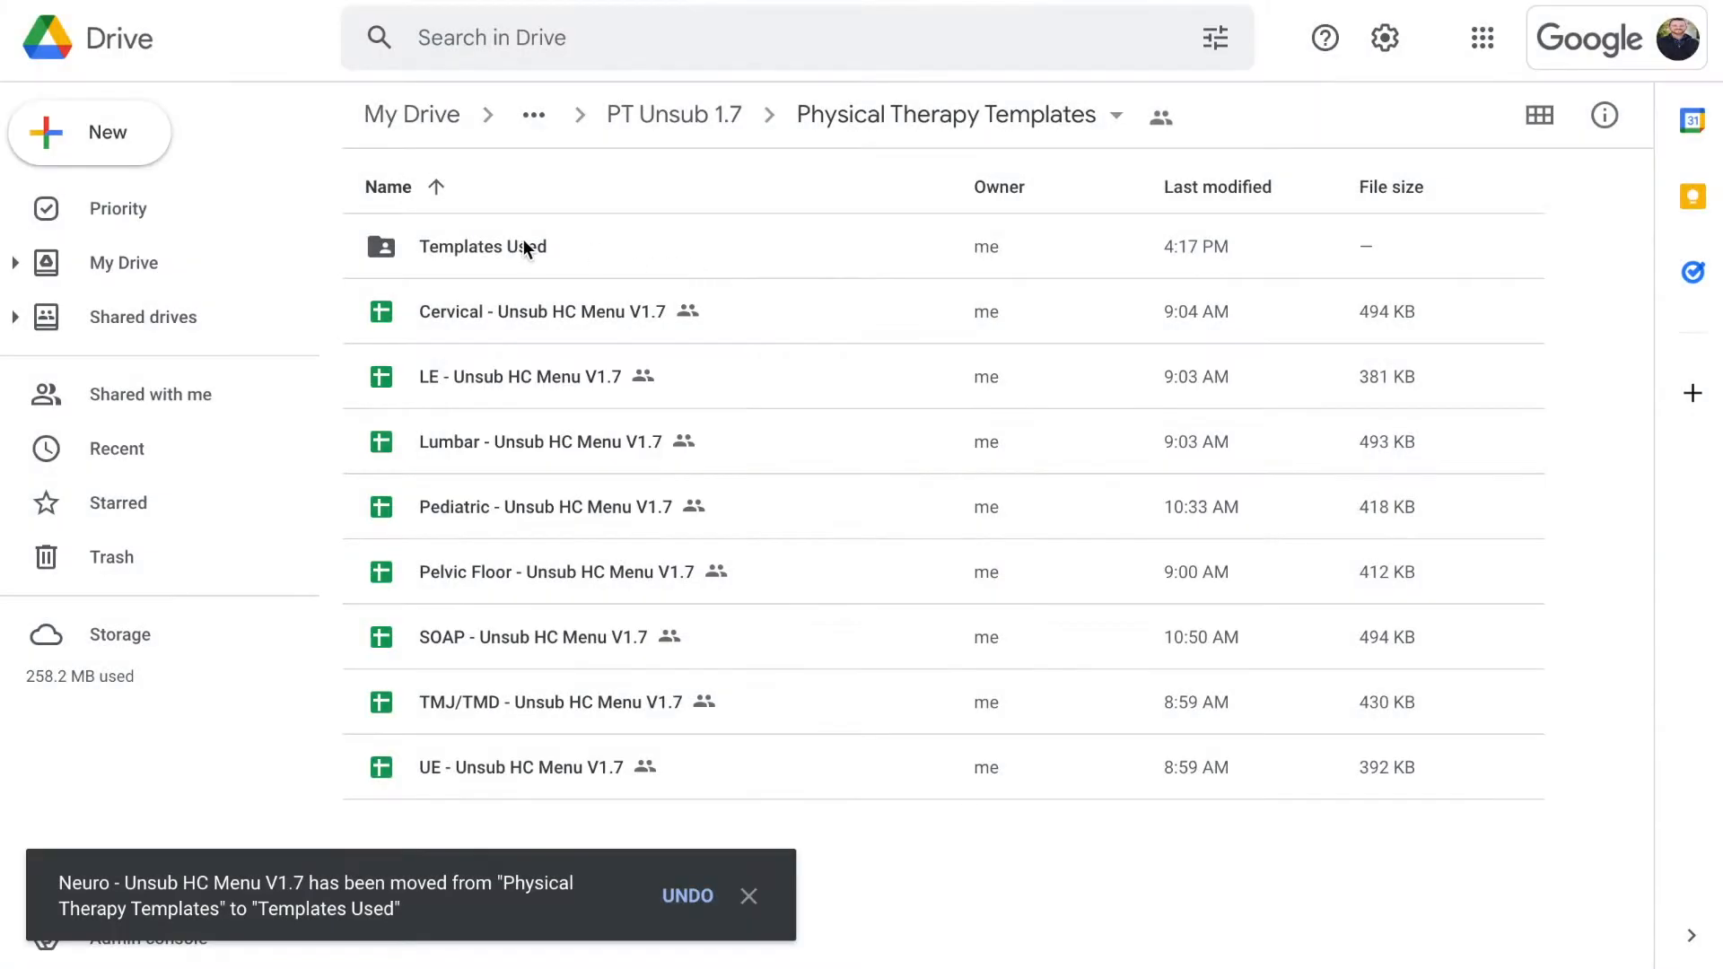
Open Templates Used and copy its exact name from the Rename box without changing it
double_click(515, 242)
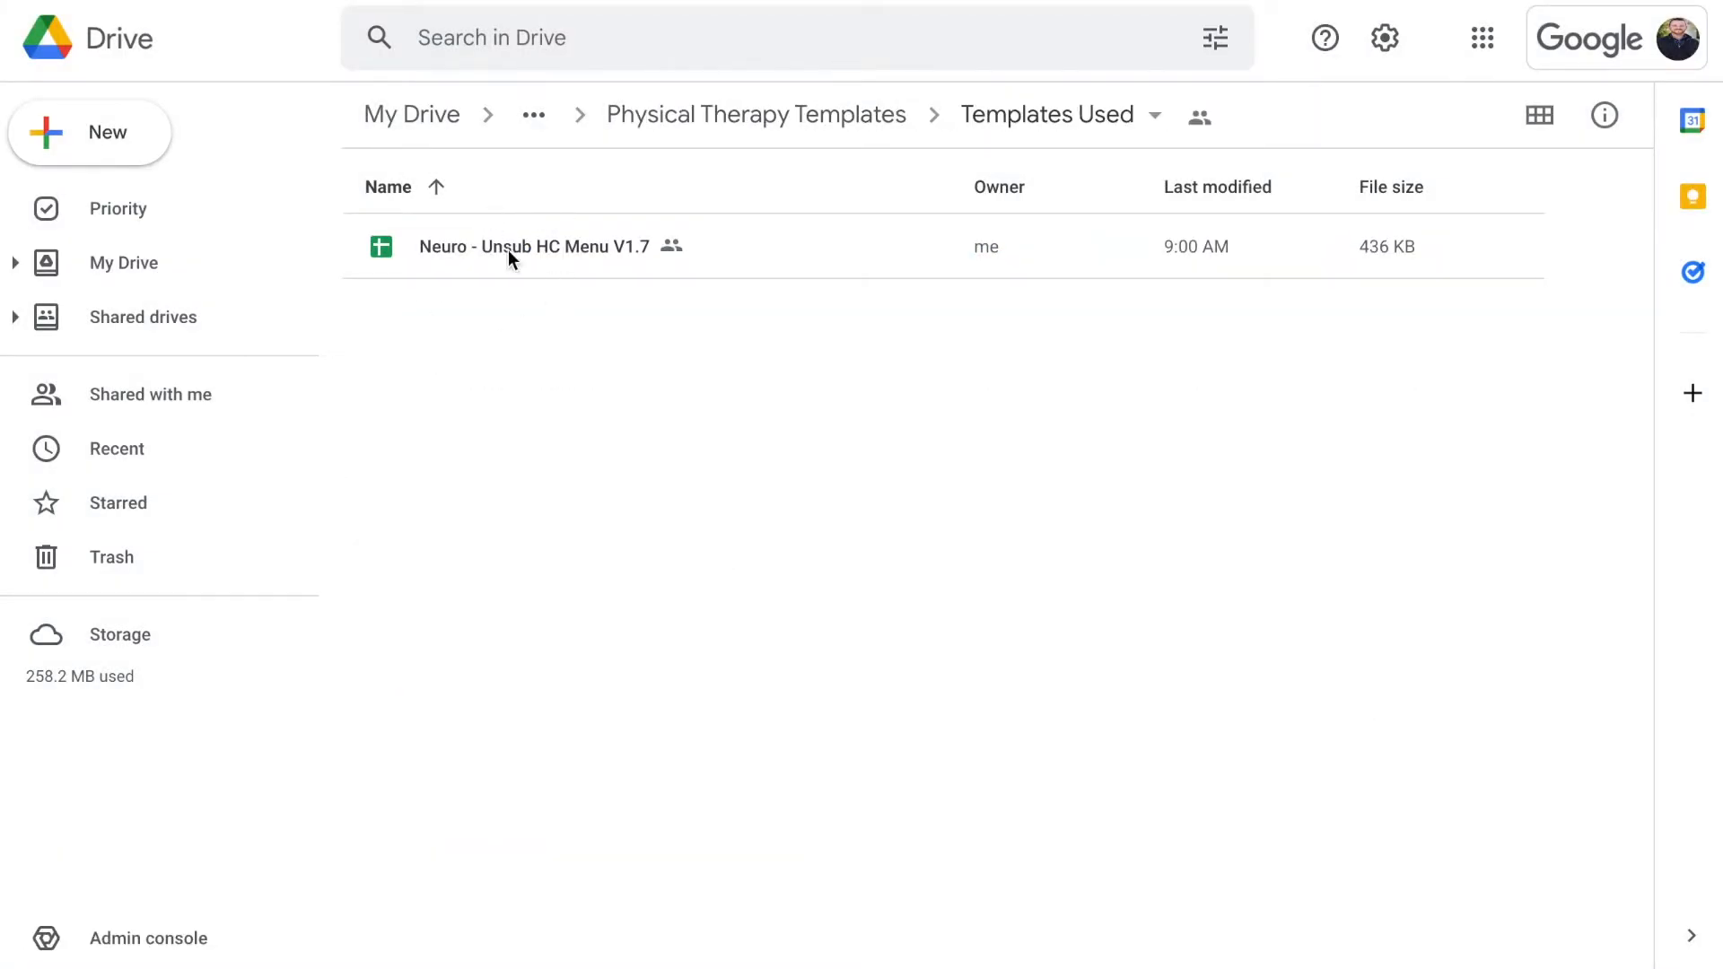
left_click(1019, 126)
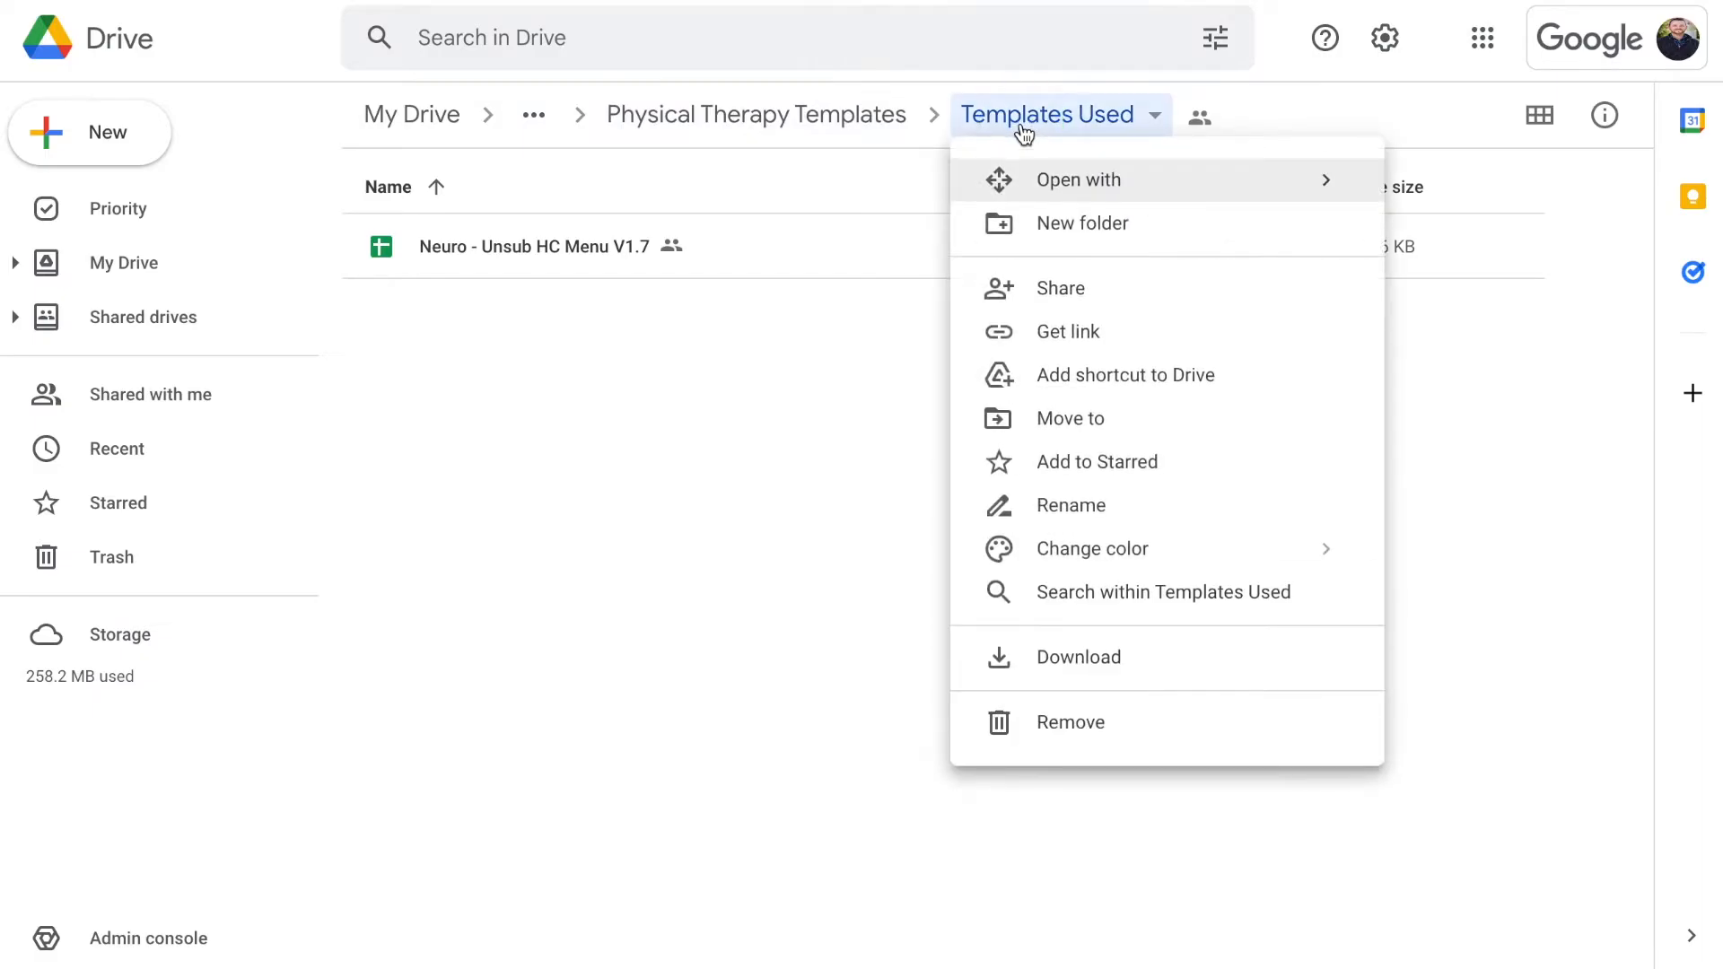
left_click(1077, 505)
key("super+c")
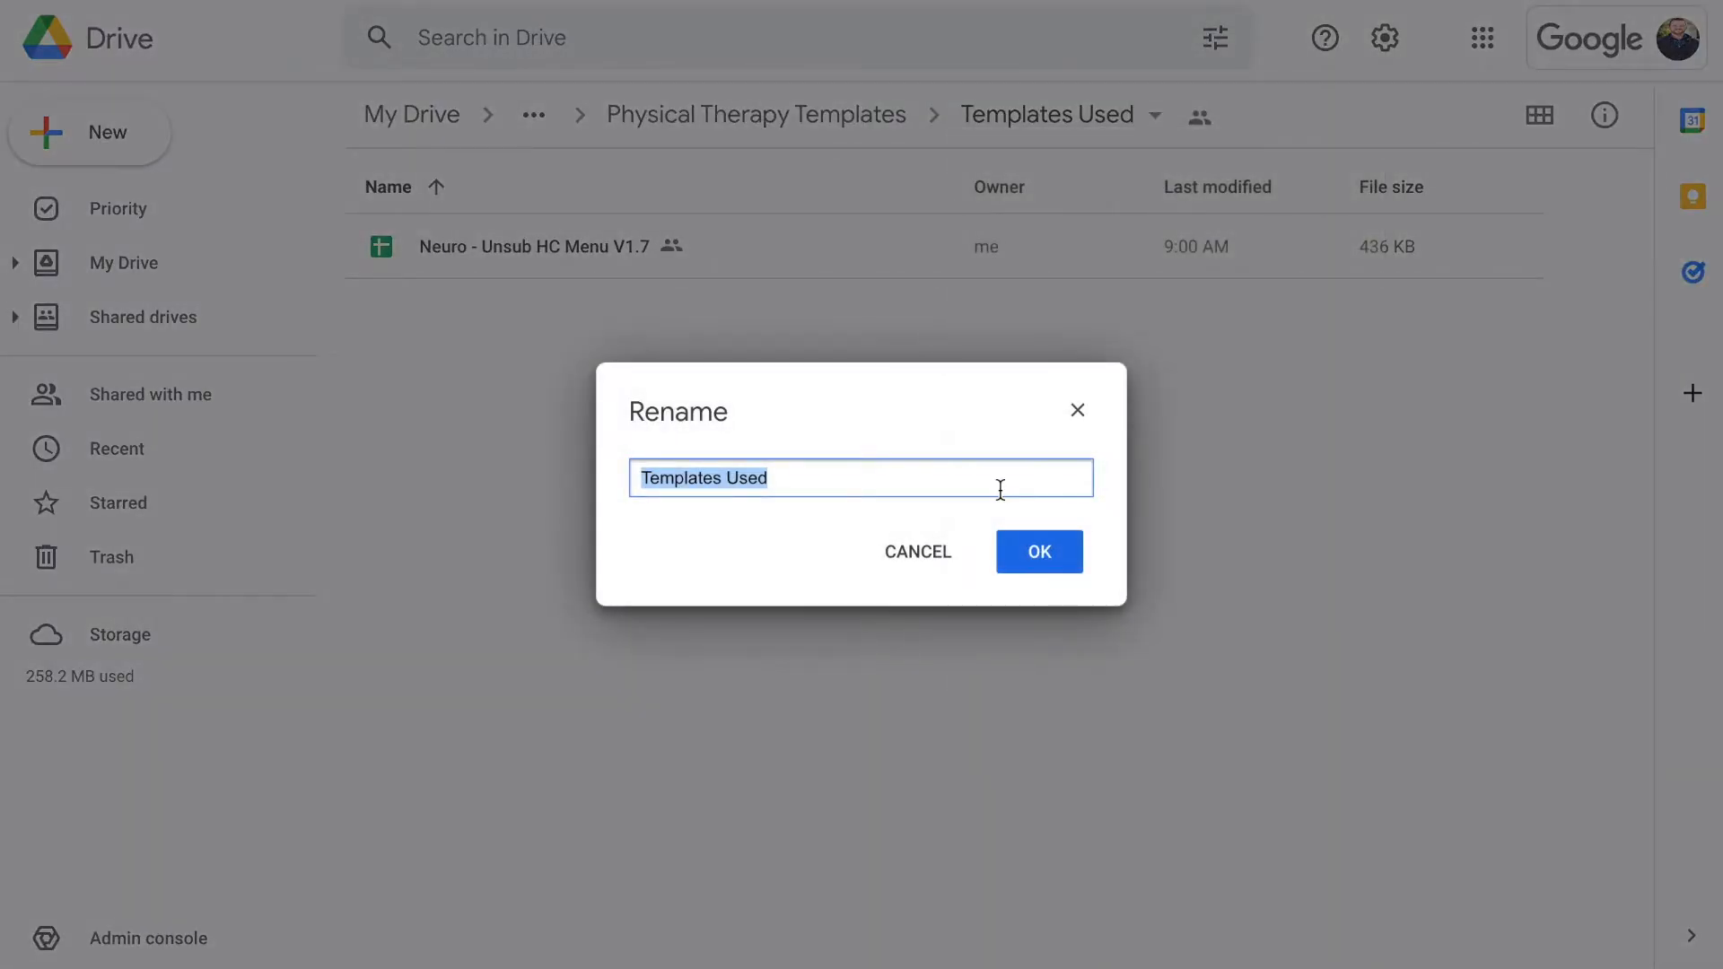
left_click(1078, 411)
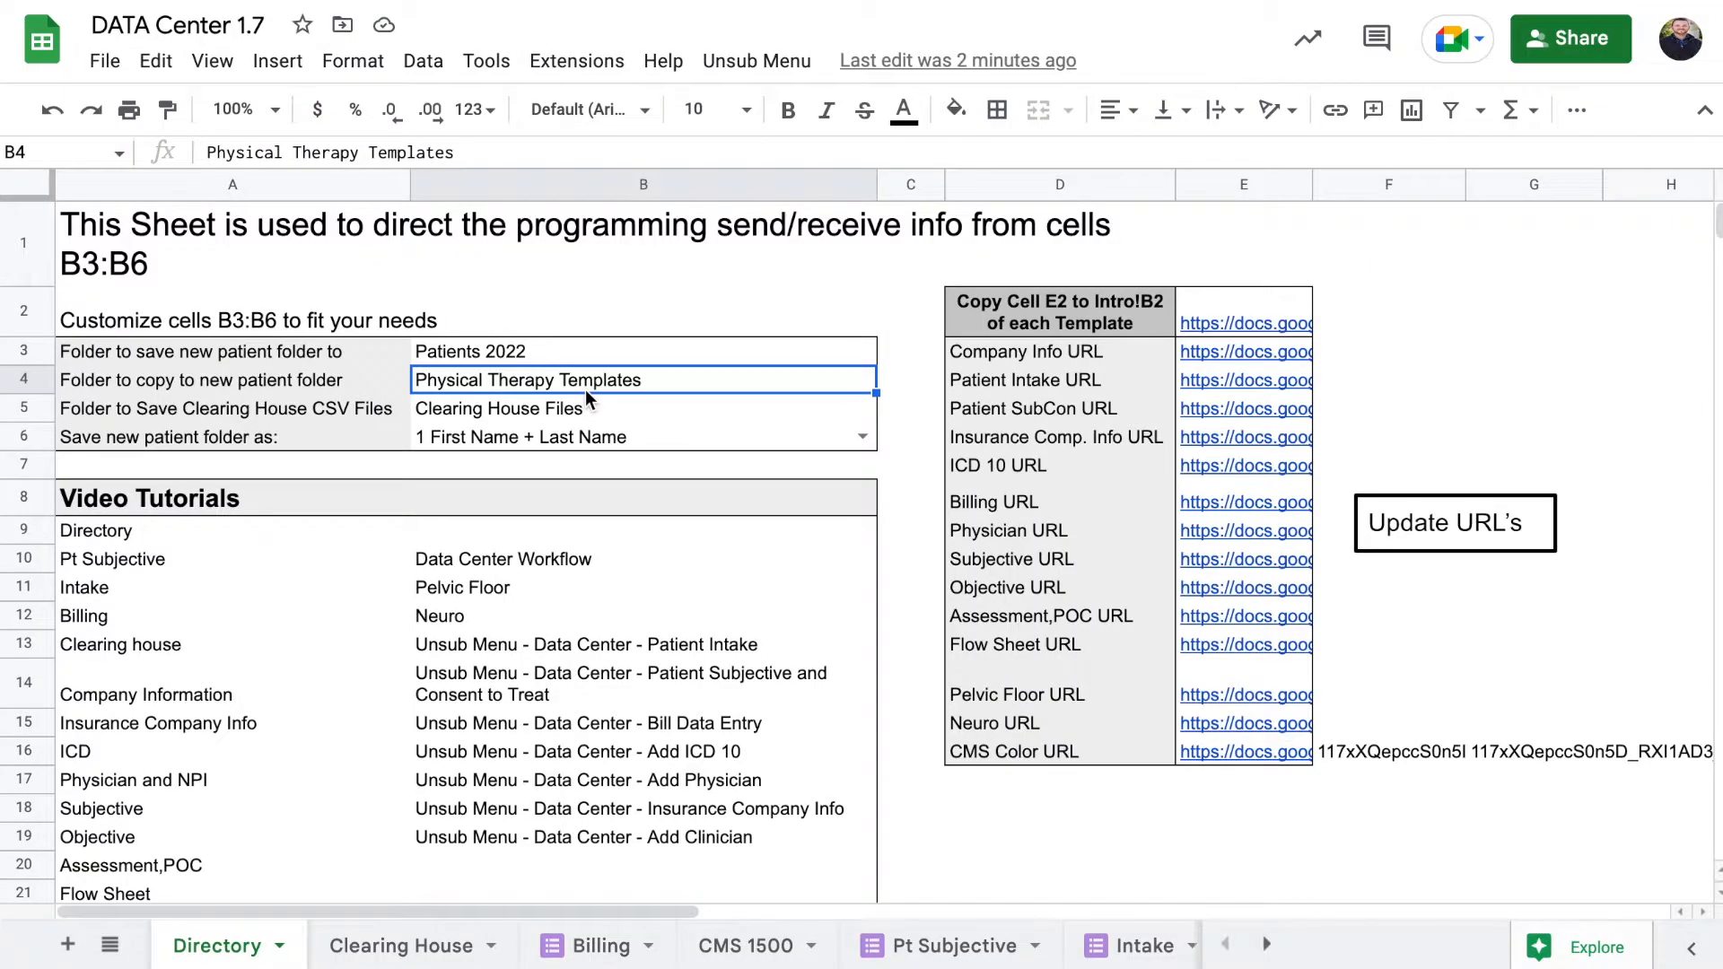
Paste 'Templates Used' into cell B4 in place of Physical Therapy Templates
right_click(575, 386)
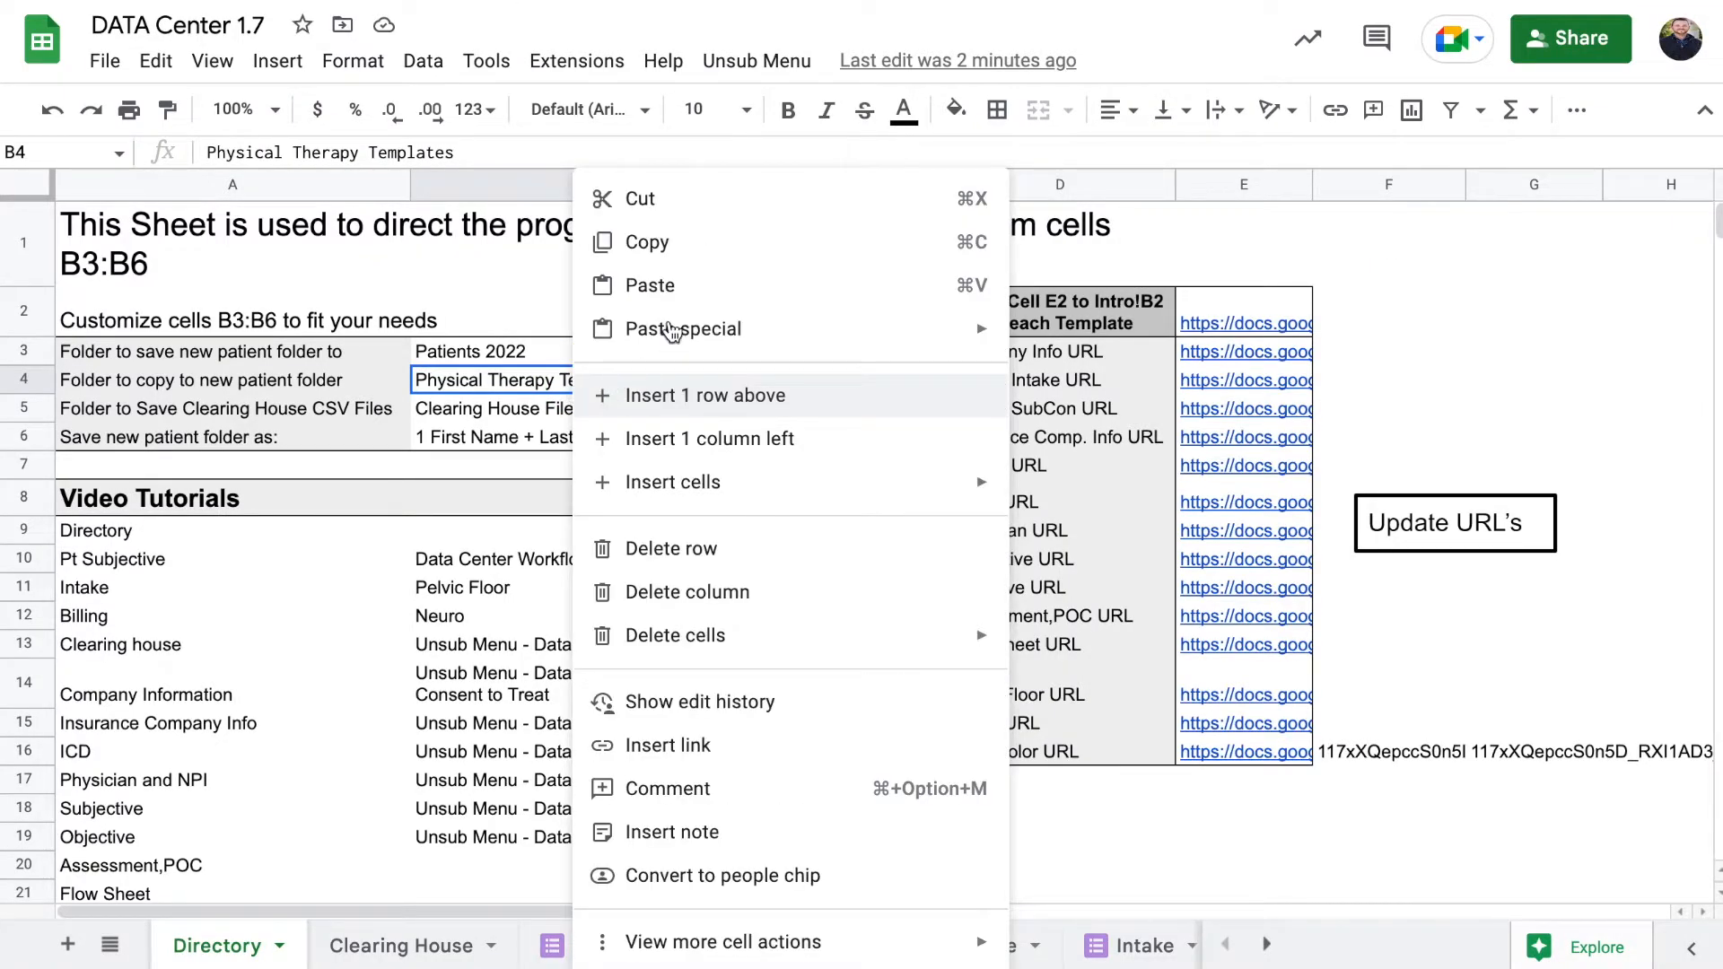
left_click(635, 283)
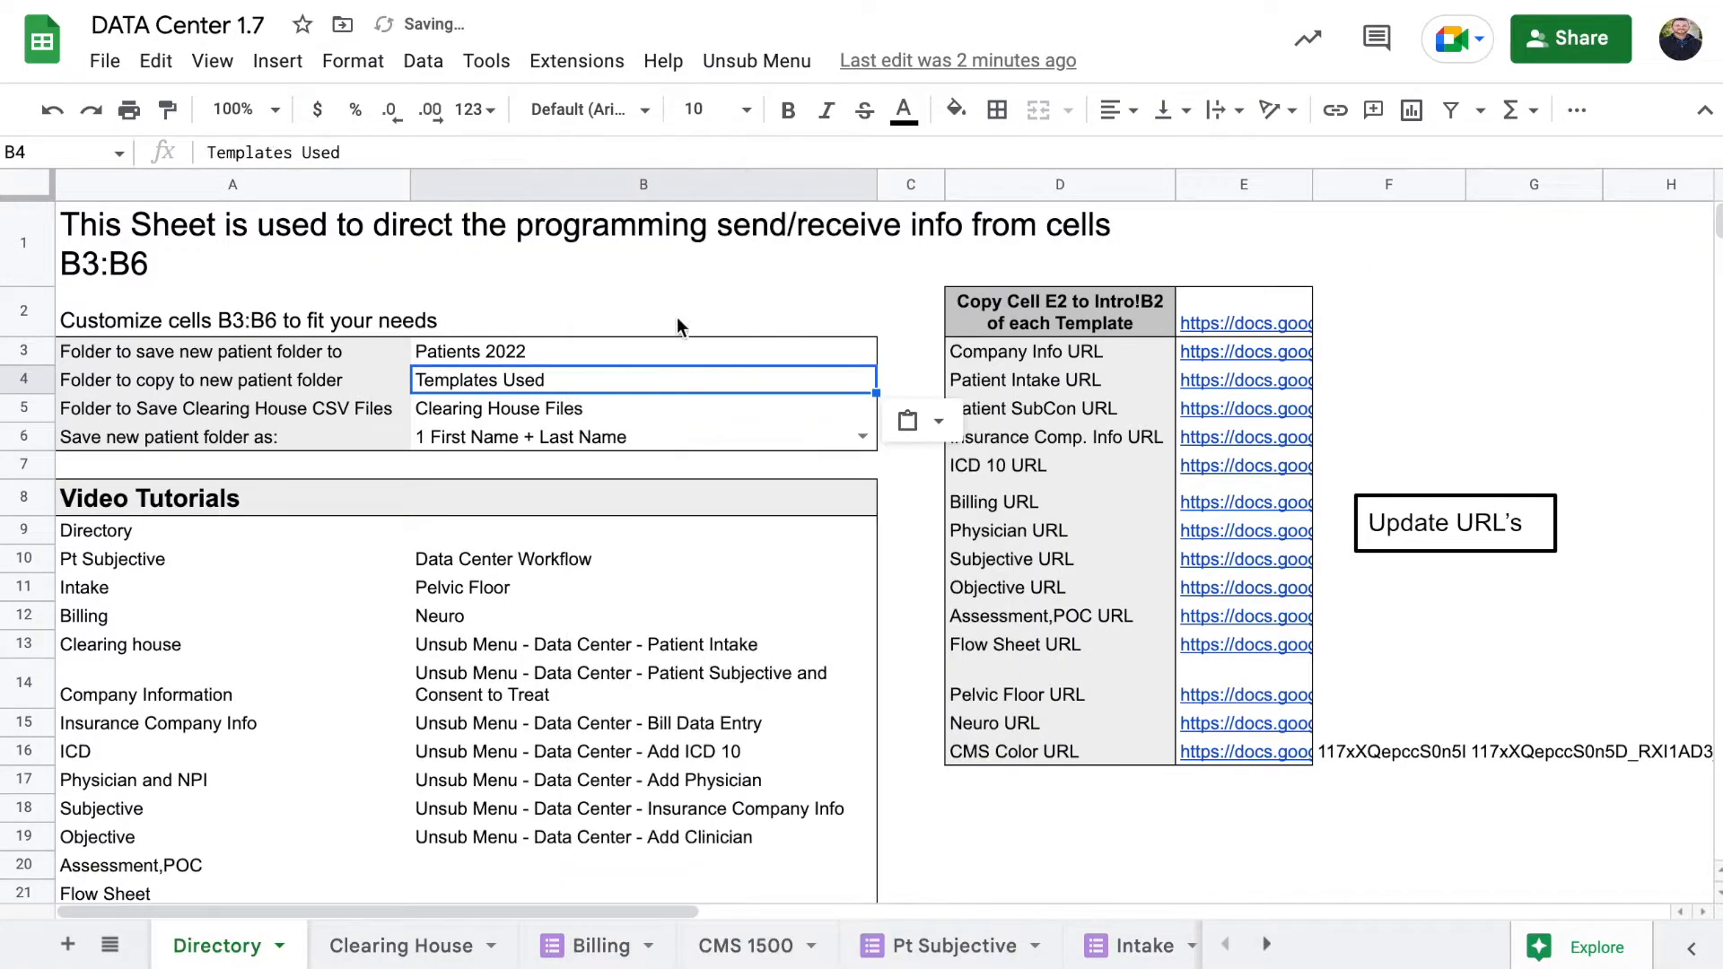
left_click(625, 356)
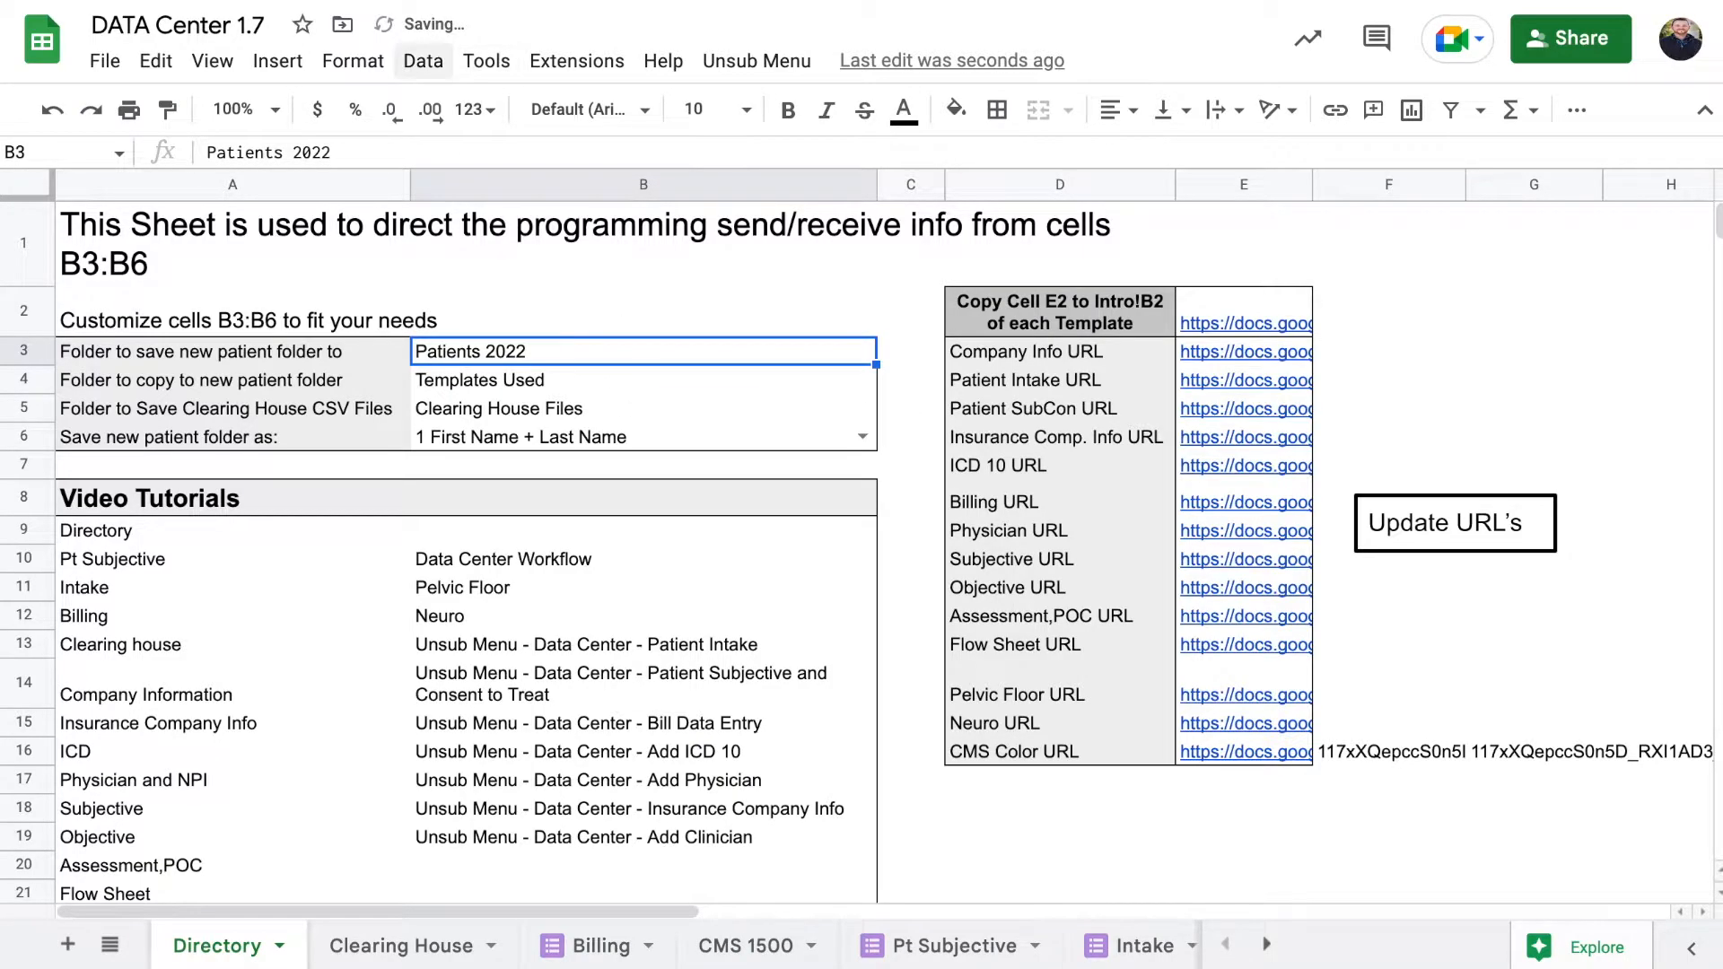
left_click(386, 2)
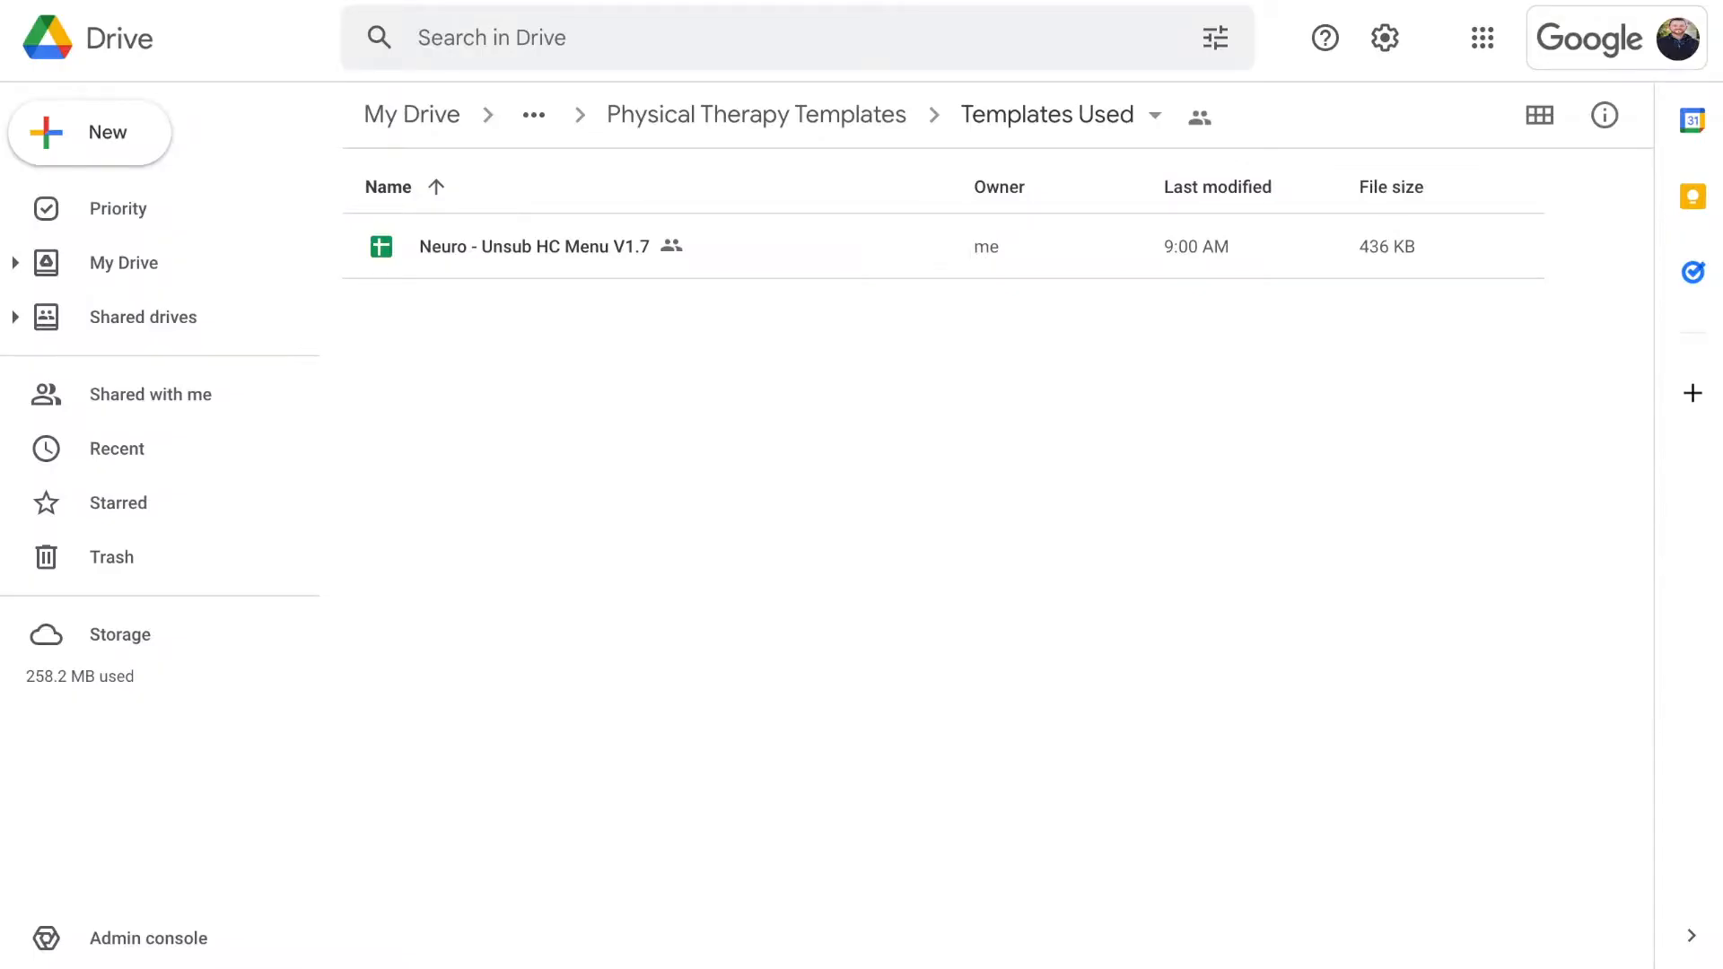
Navigate via Unsubscribed Patients into Patients 2022, check the sample patient's folder, and return to Patients 2022
left_click(431, 114)
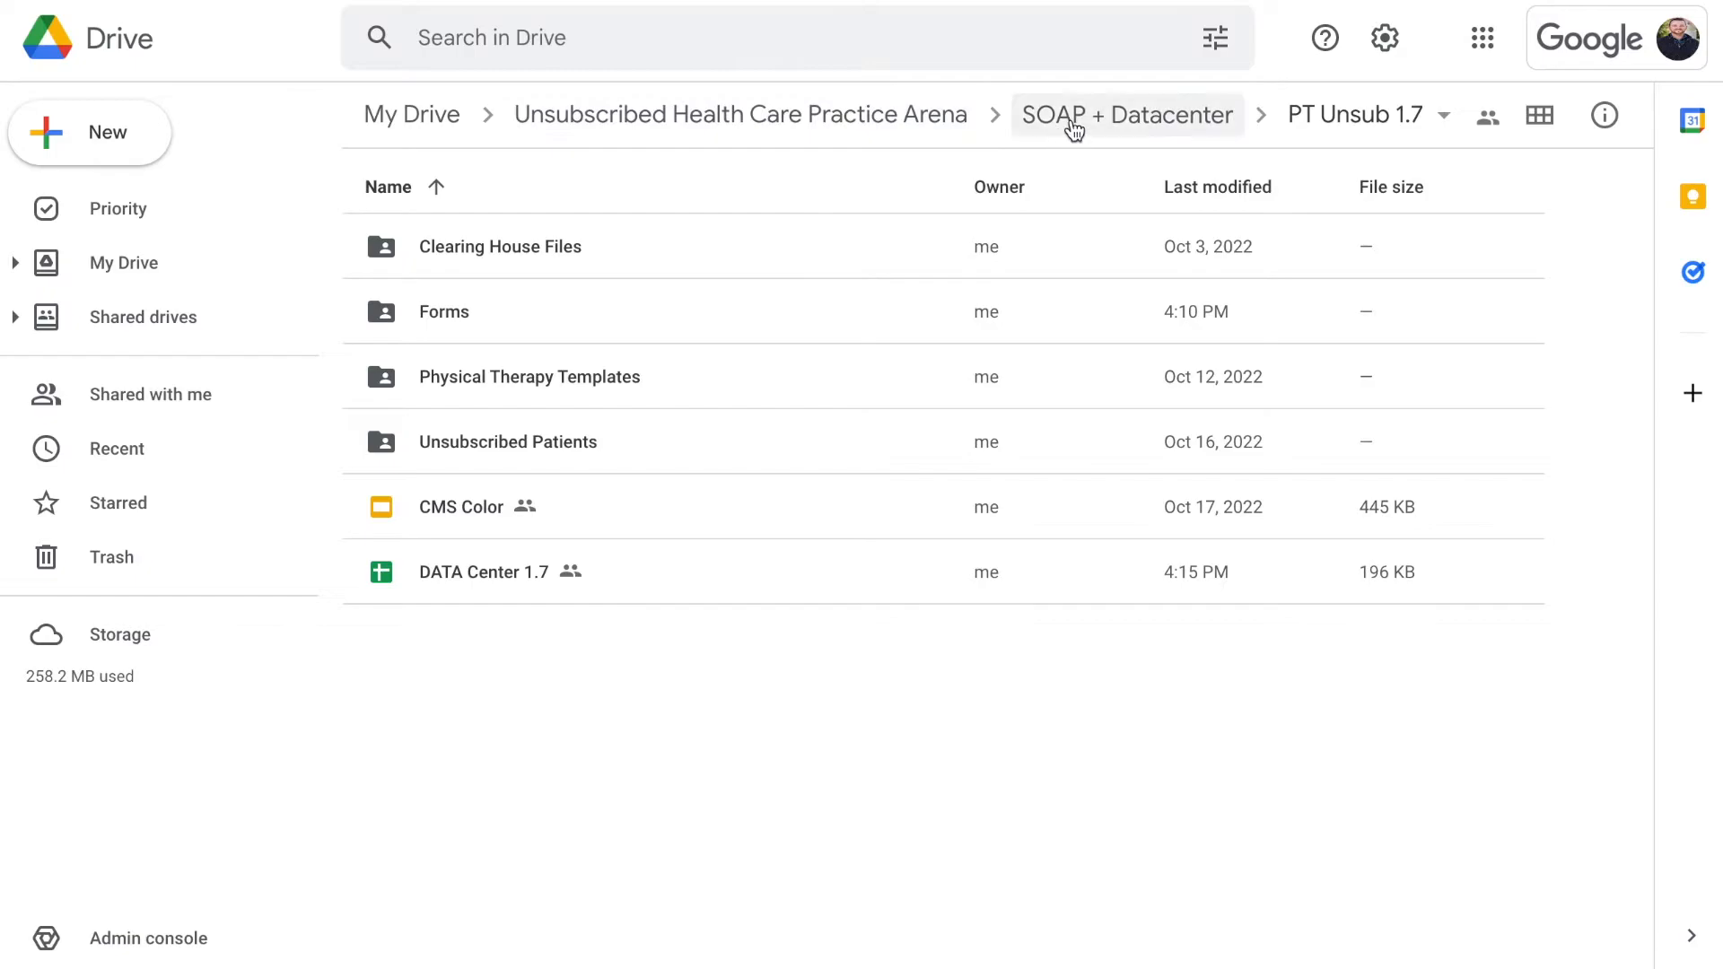
left_click(521, 438)
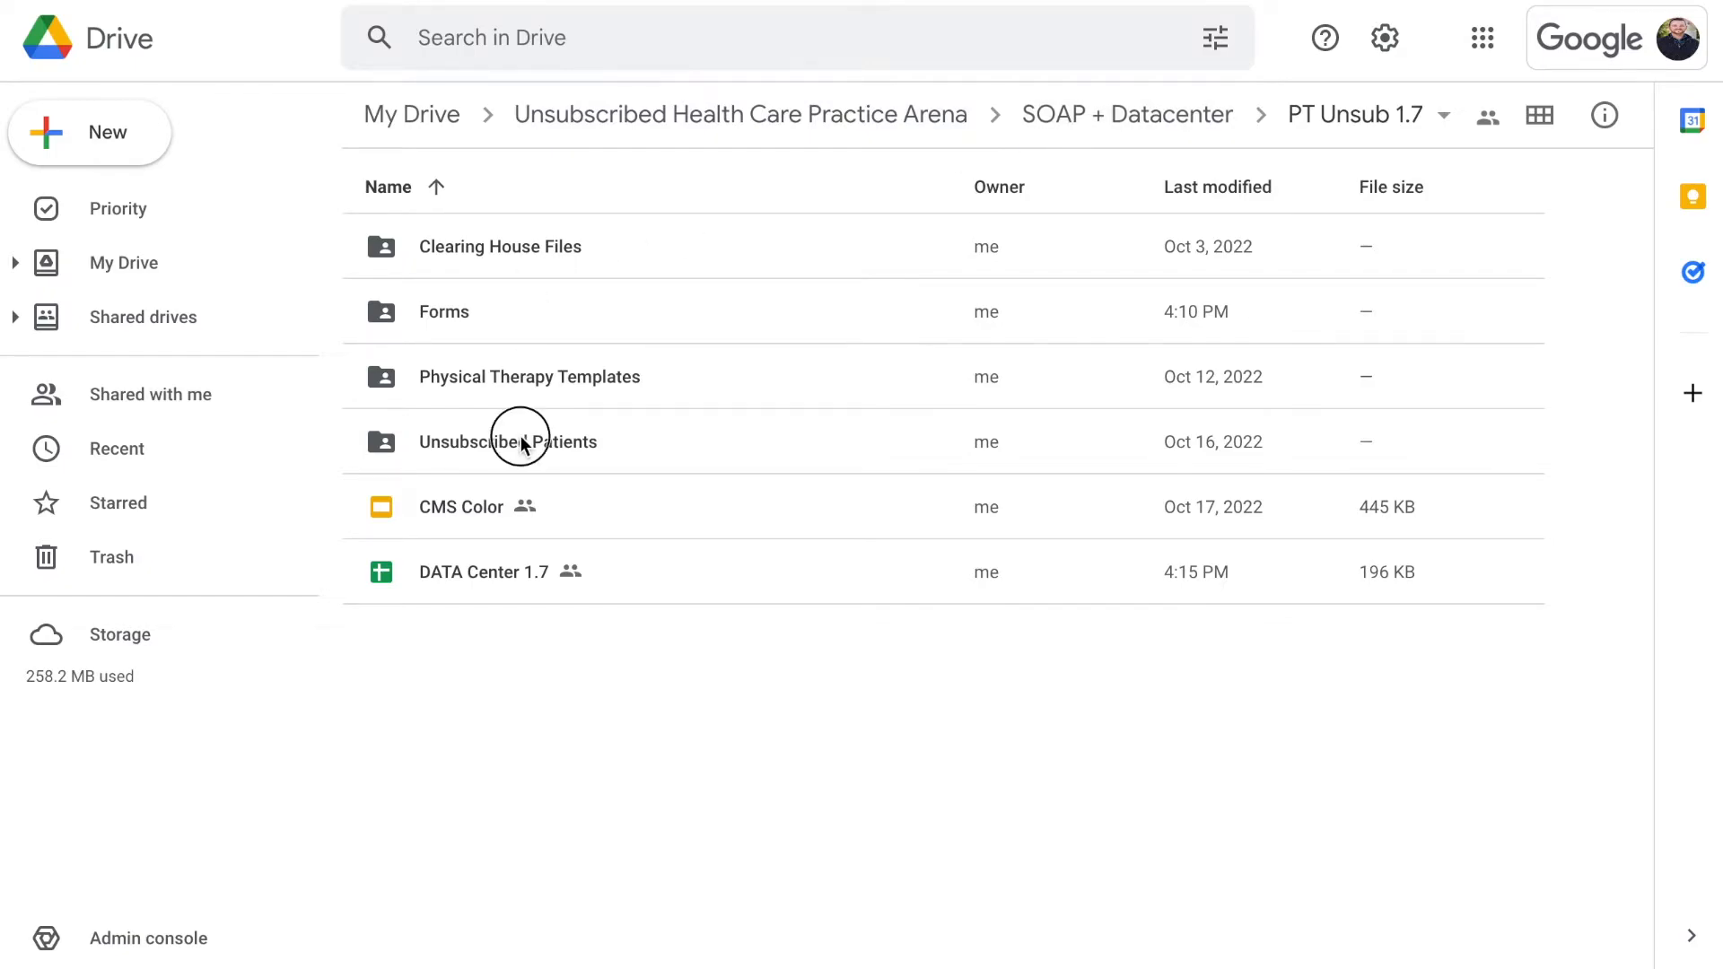
double_click(523, 443)
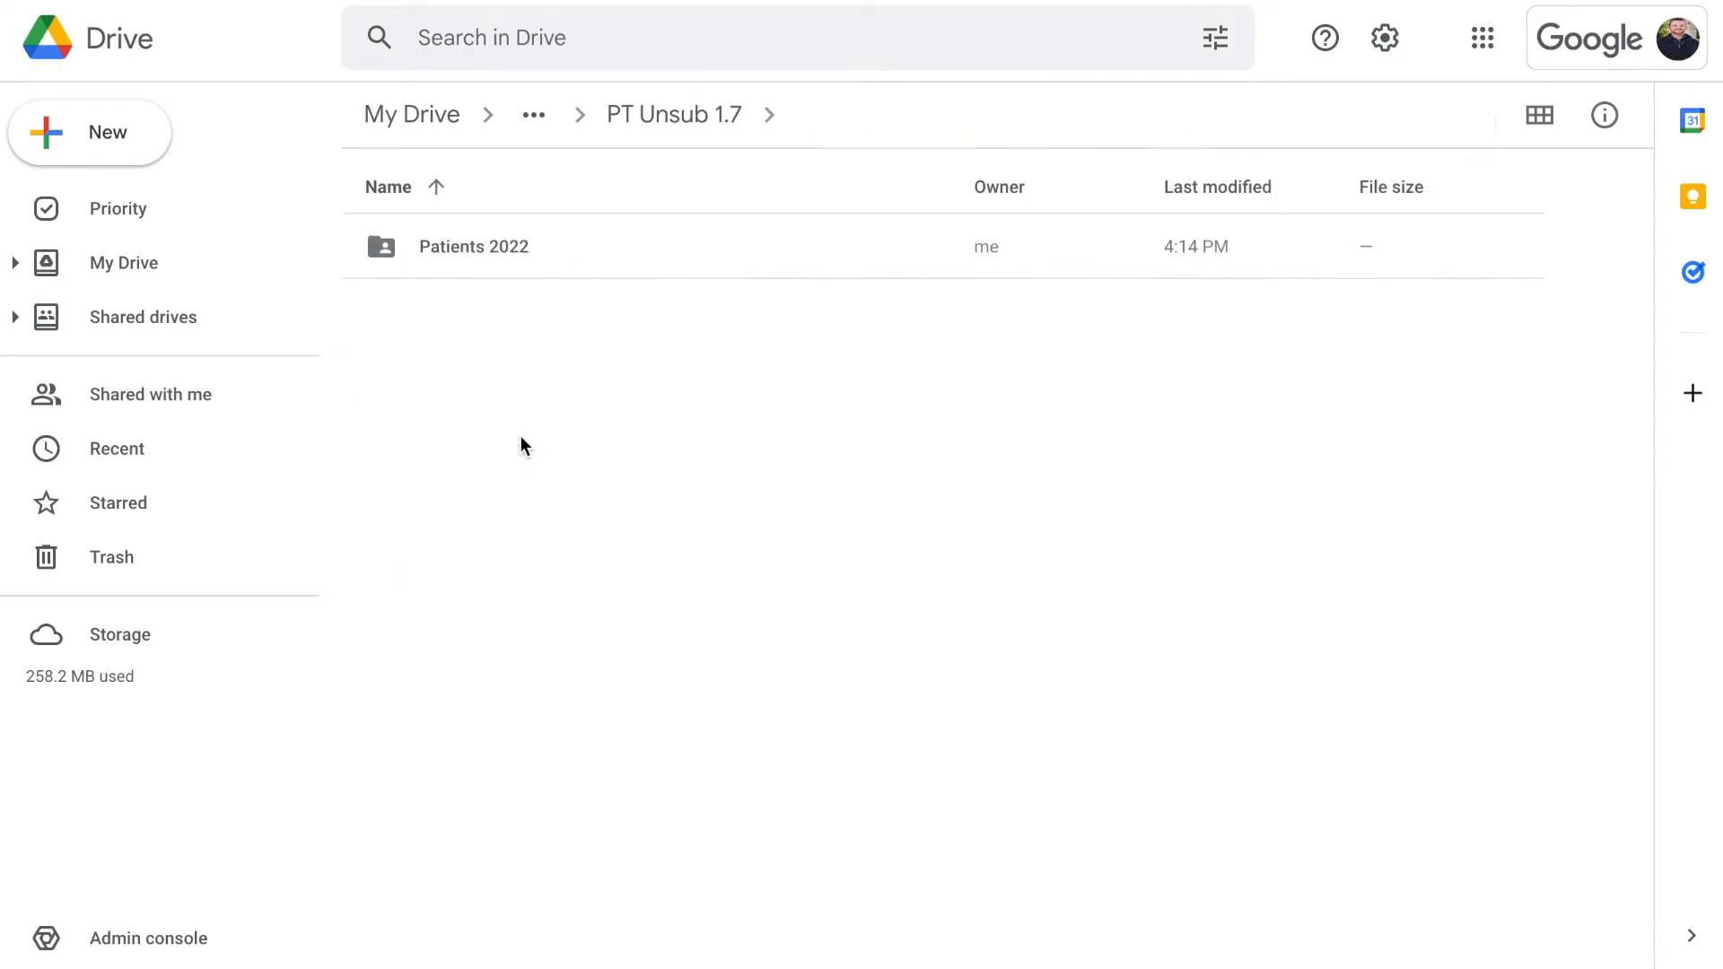
left_click(530, 255)
double_click(529, 255)
double_click(529, 253)
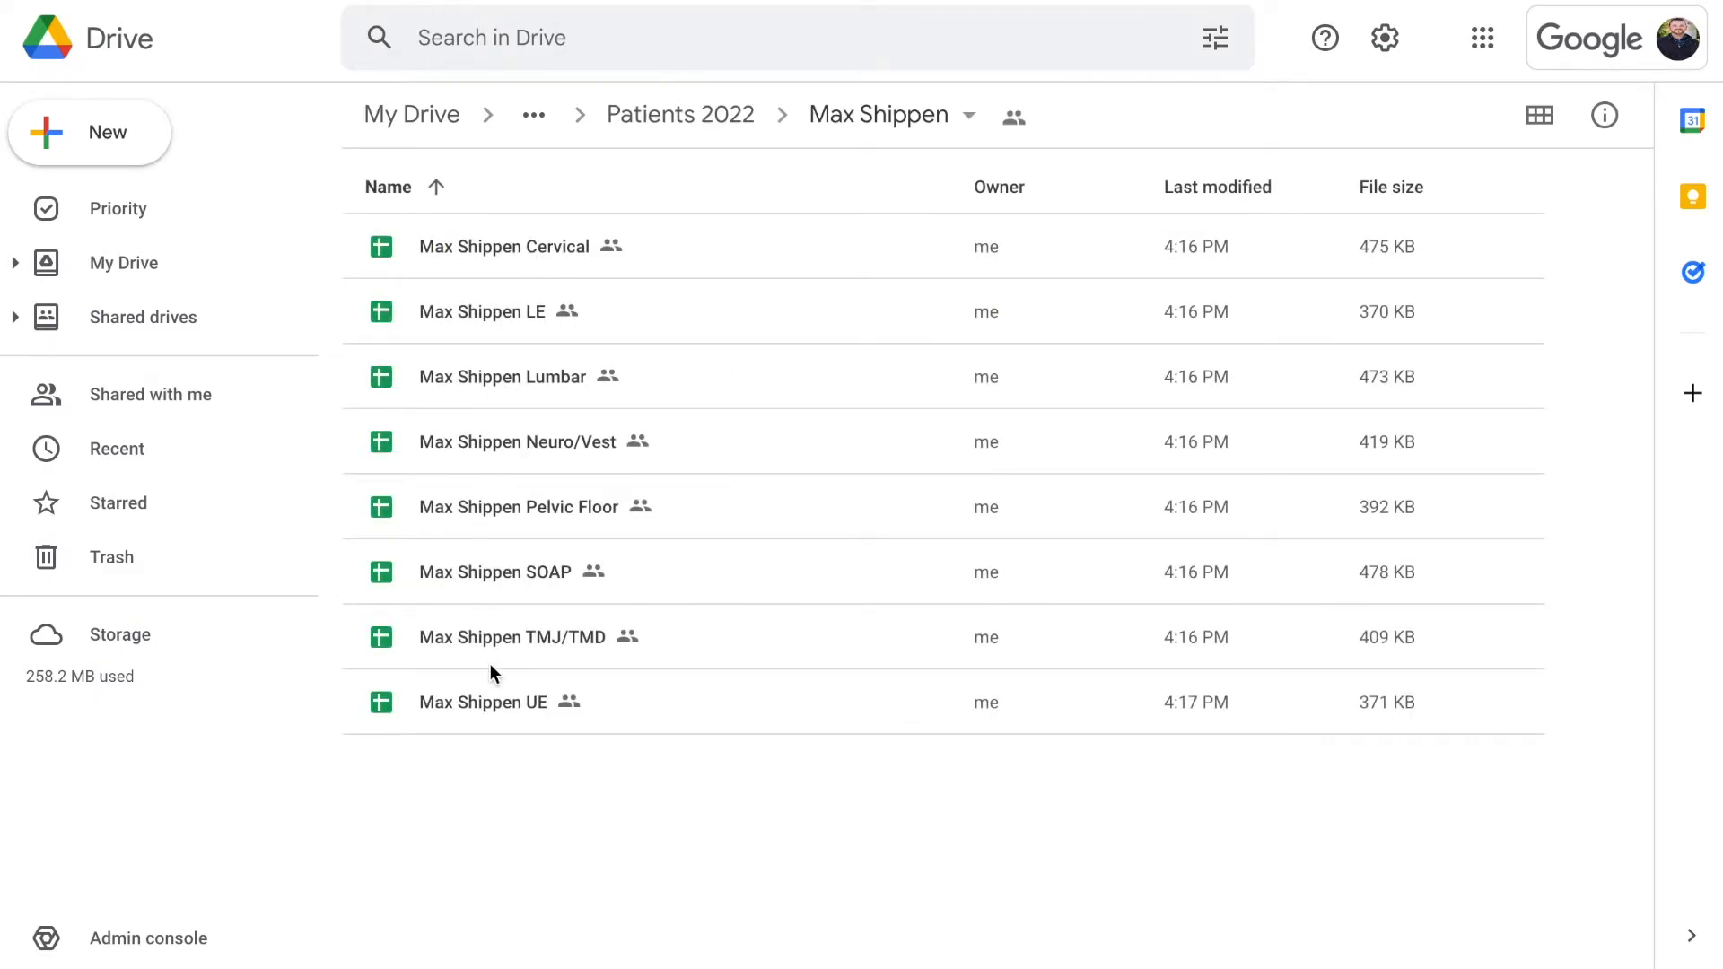
left_click(700, 126)
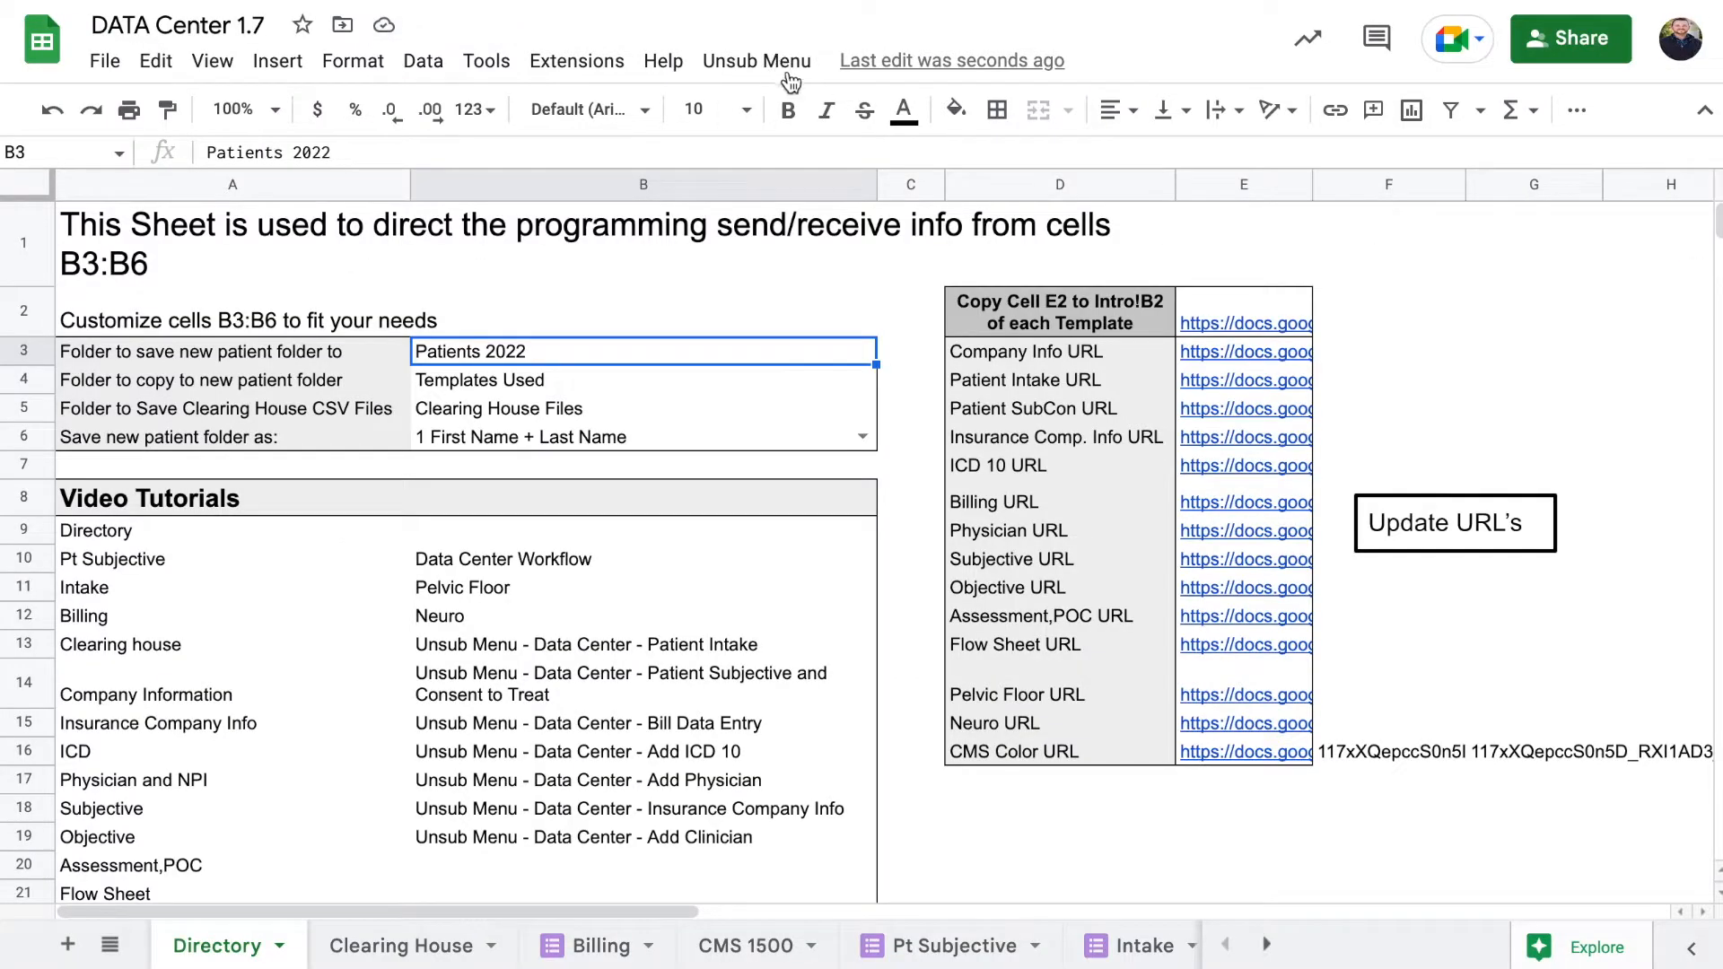
Open Patient Intake from the Unsub Menu and enter the patient's first and last name
left_click(773, 62)
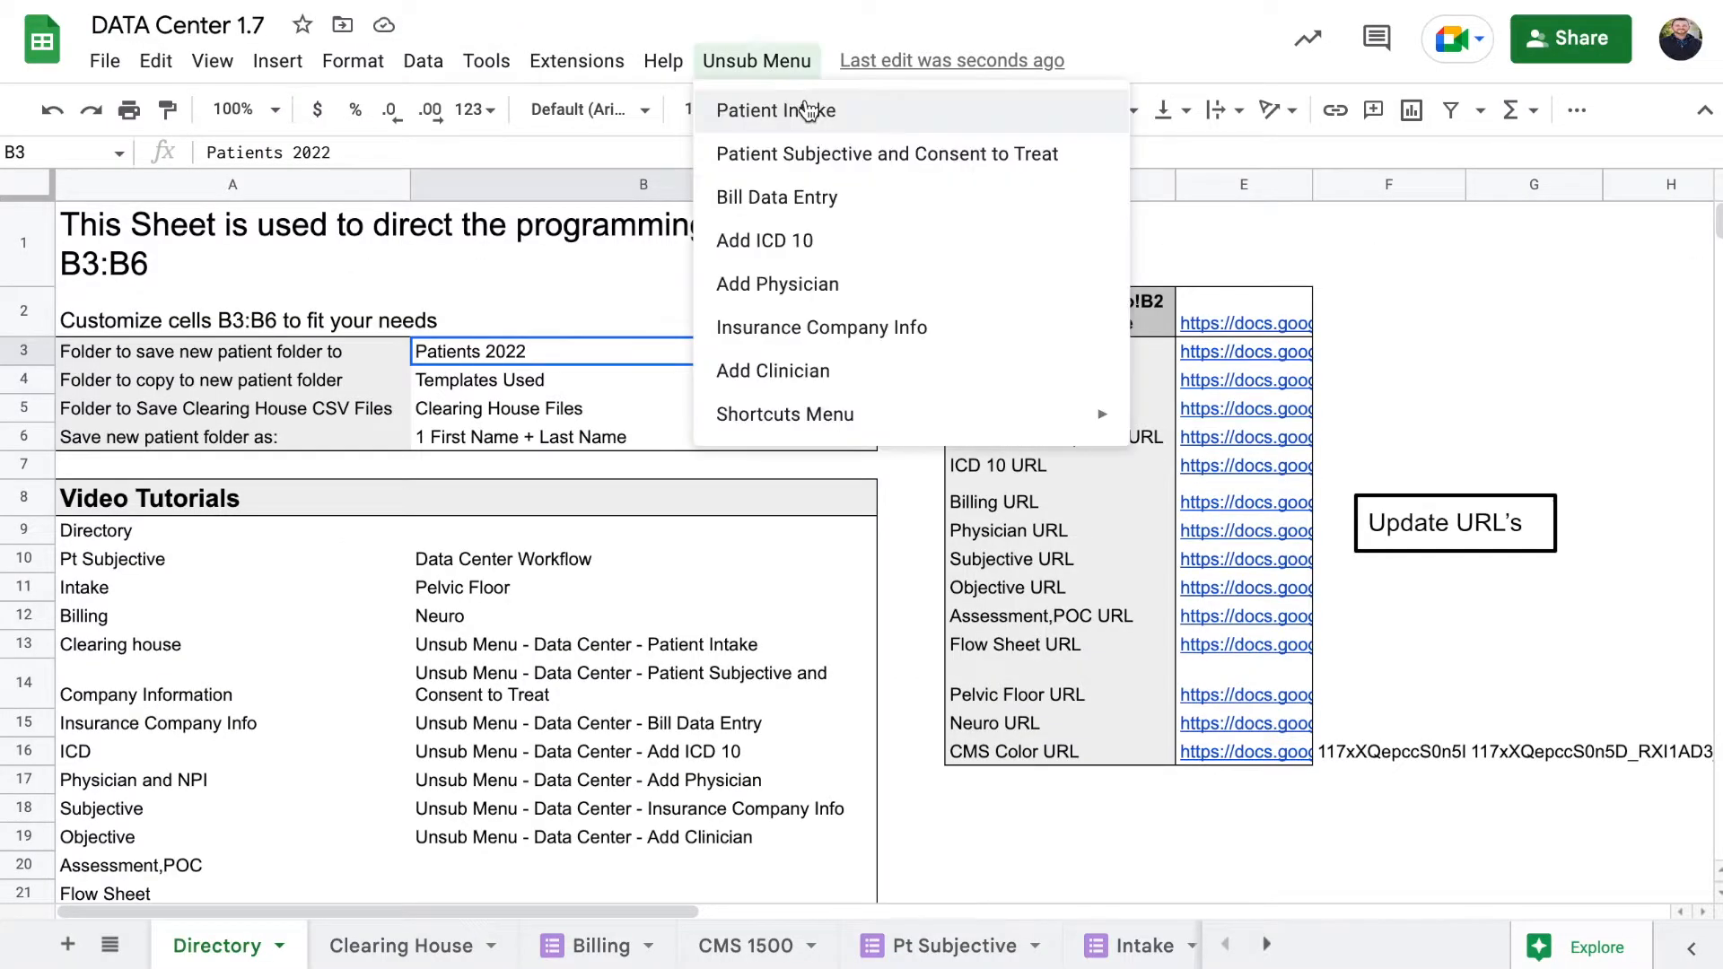
left_click(807, 110)
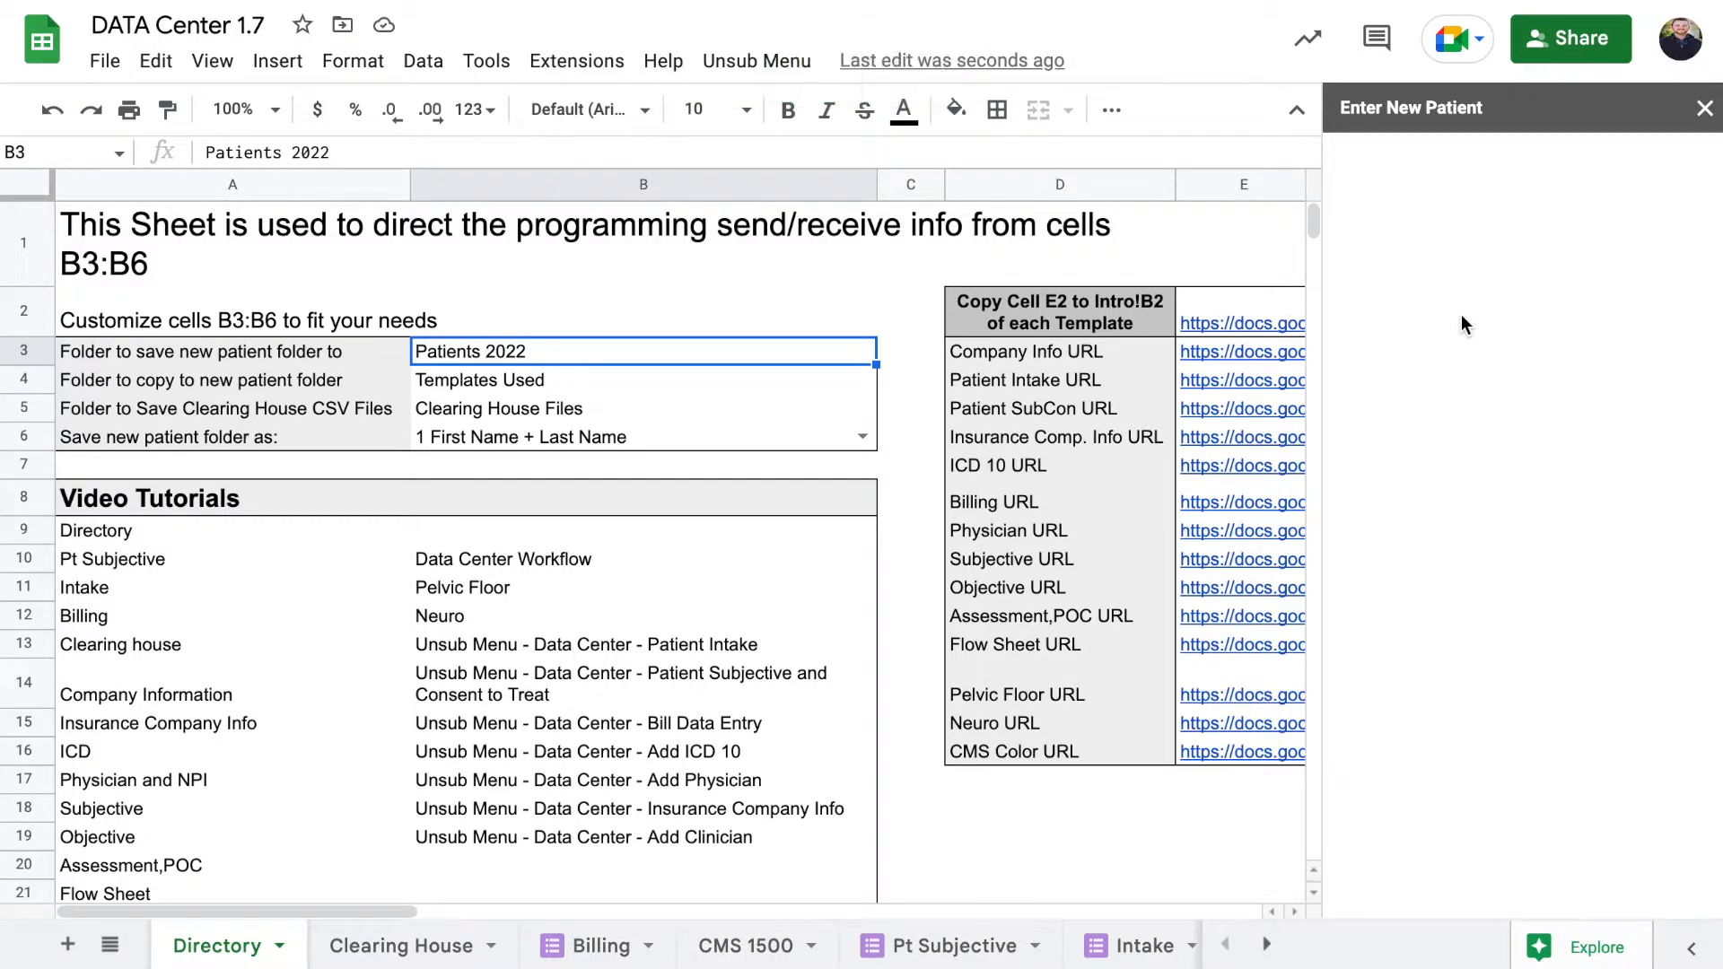
left_click(1425, 594)
left_click(1427, 798)
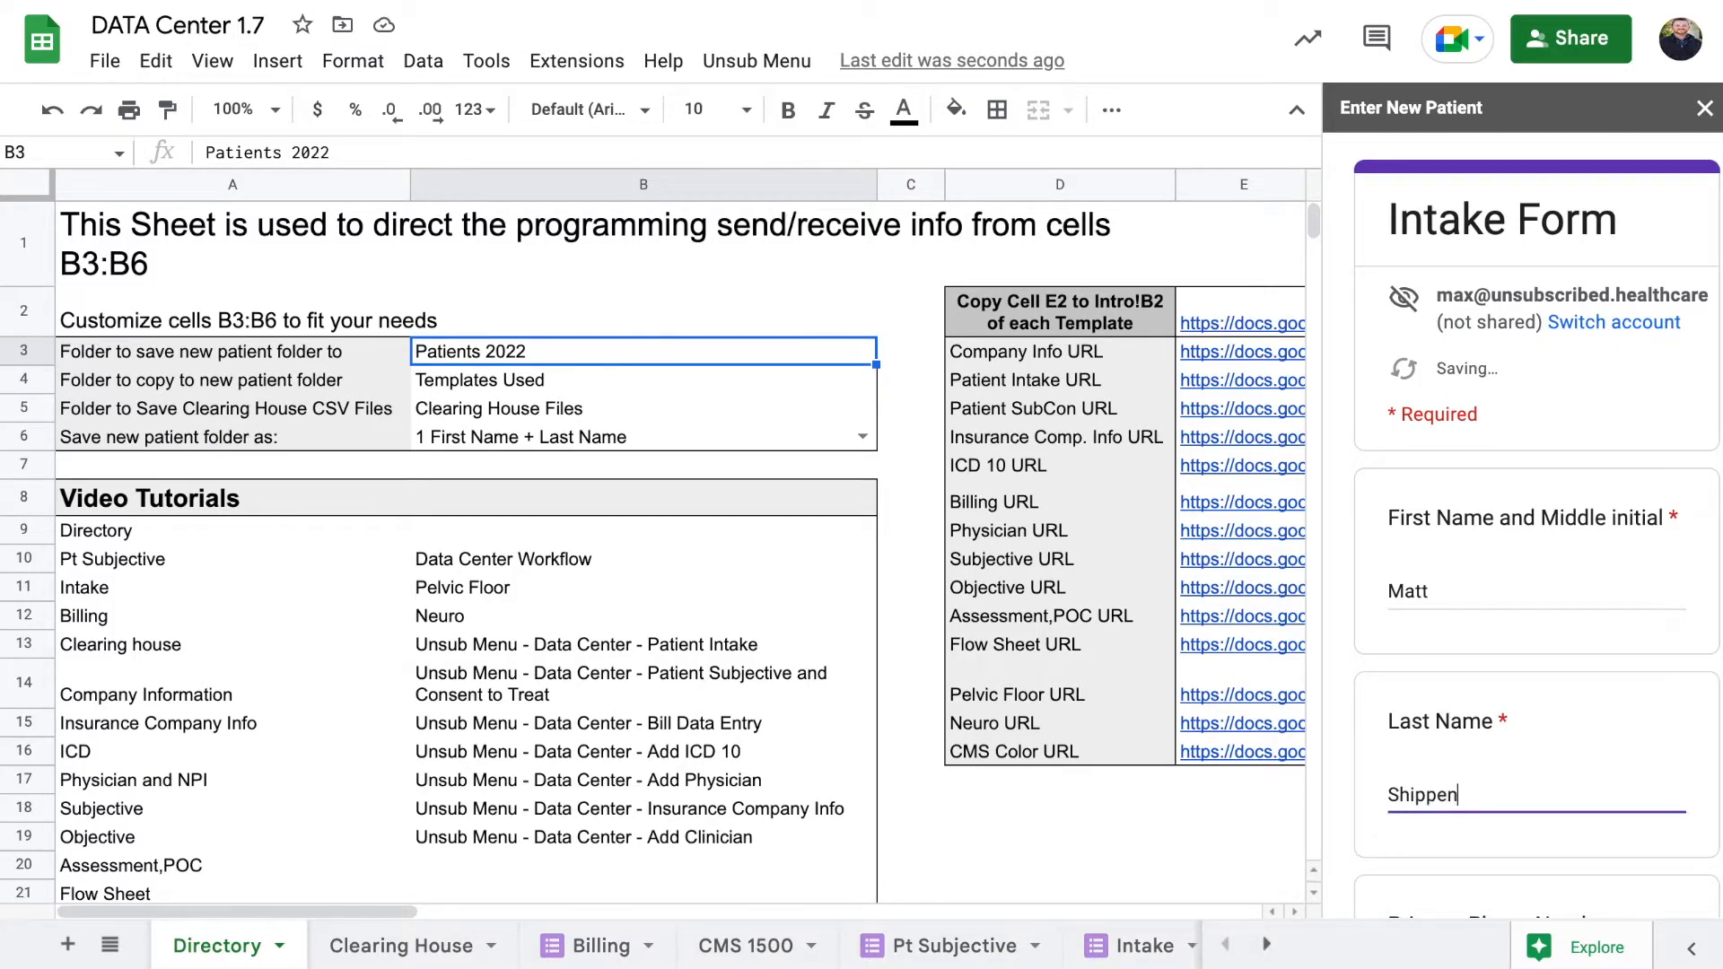
Enter the patient's initials-plus-date code, correcting a typo, and submit the intake form
scroll(1468, 406, "down", 15)
left_click(1468, 406)
type("M")
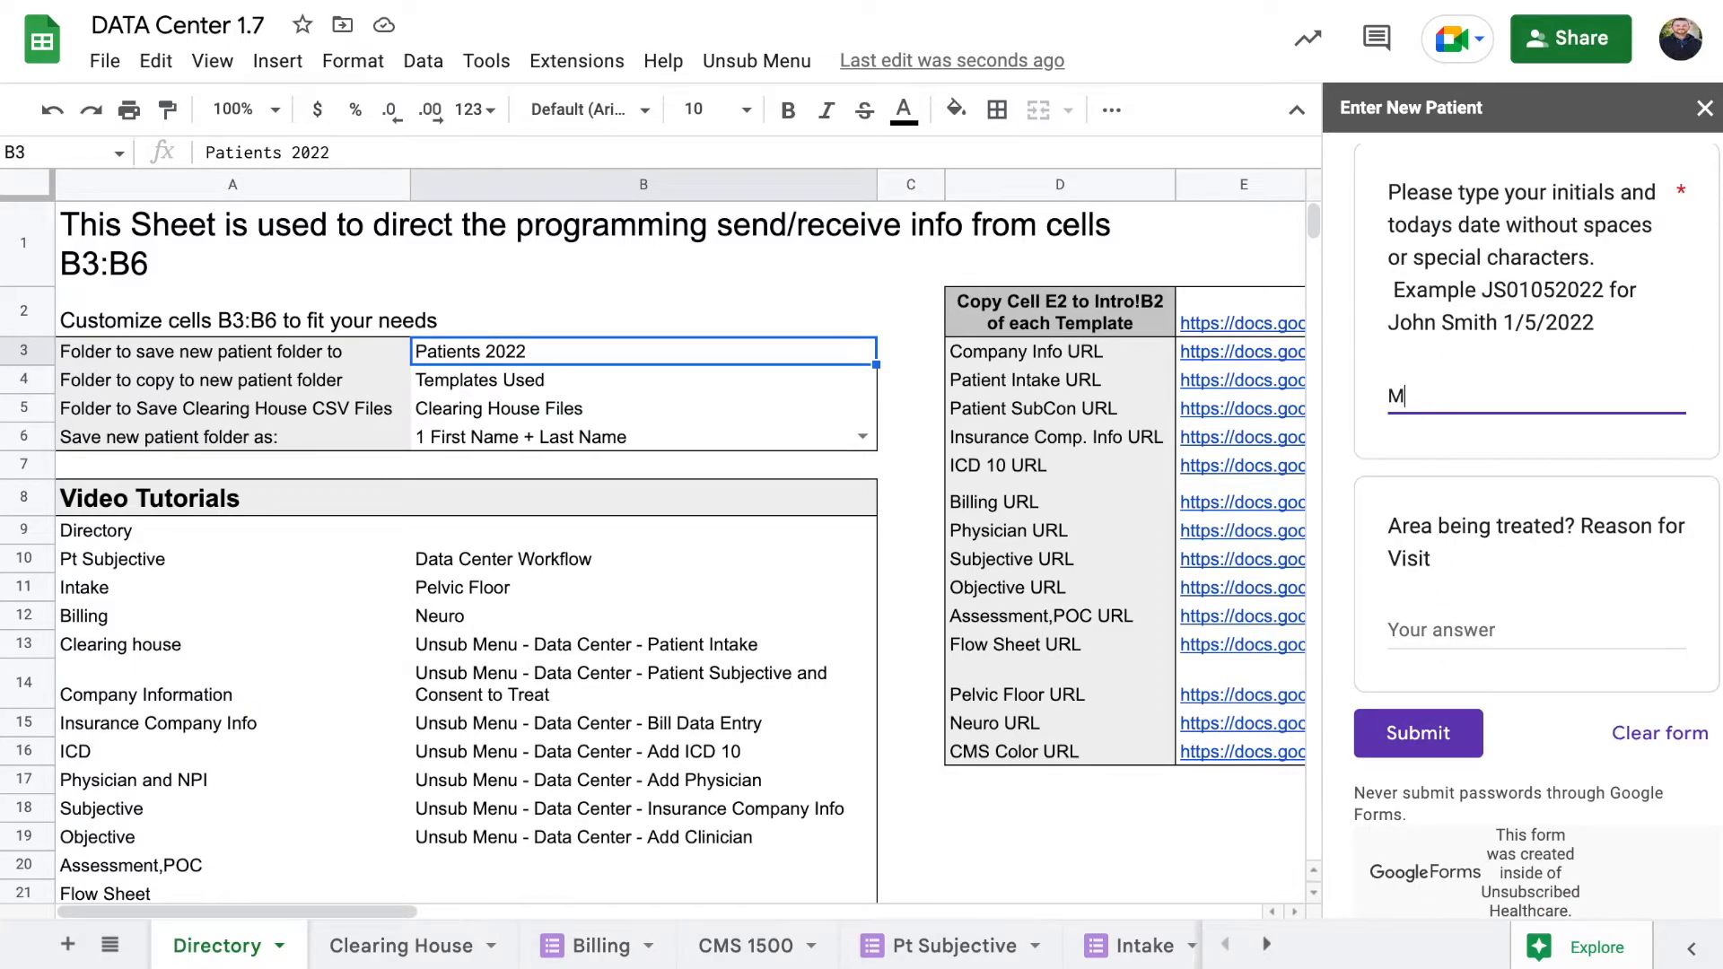
type("S20")
key("BackSpace")
type("0192022")
left_click(1411, 734)
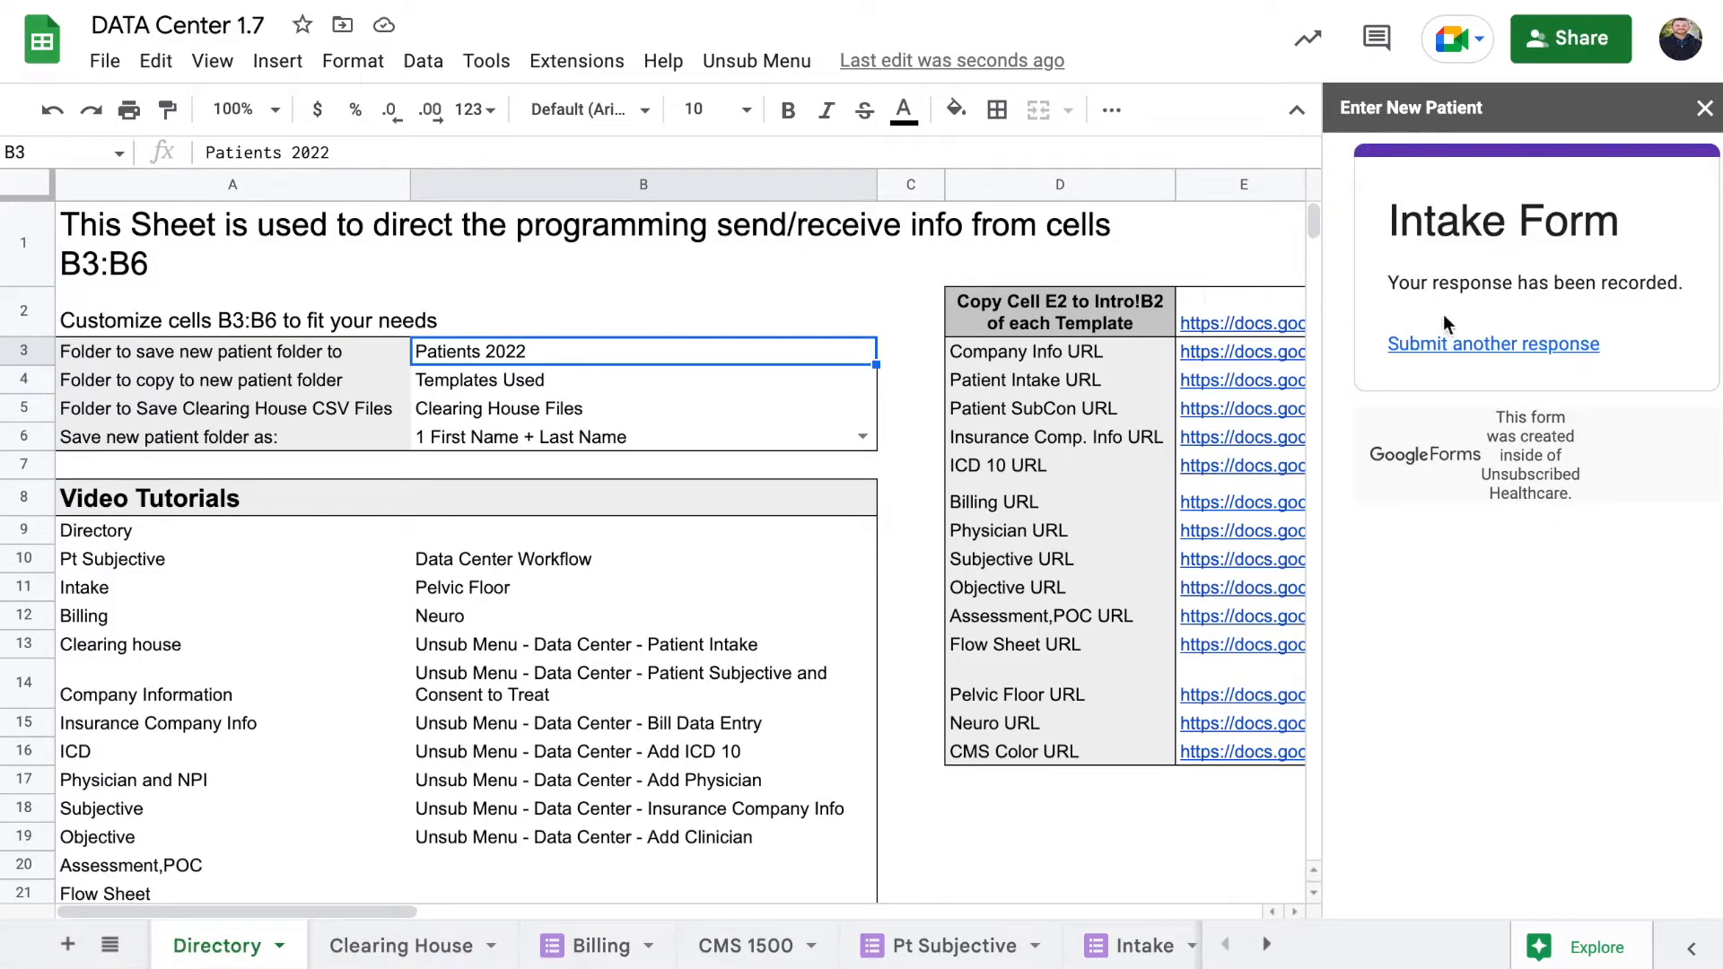
mouse_move(1243, 352)
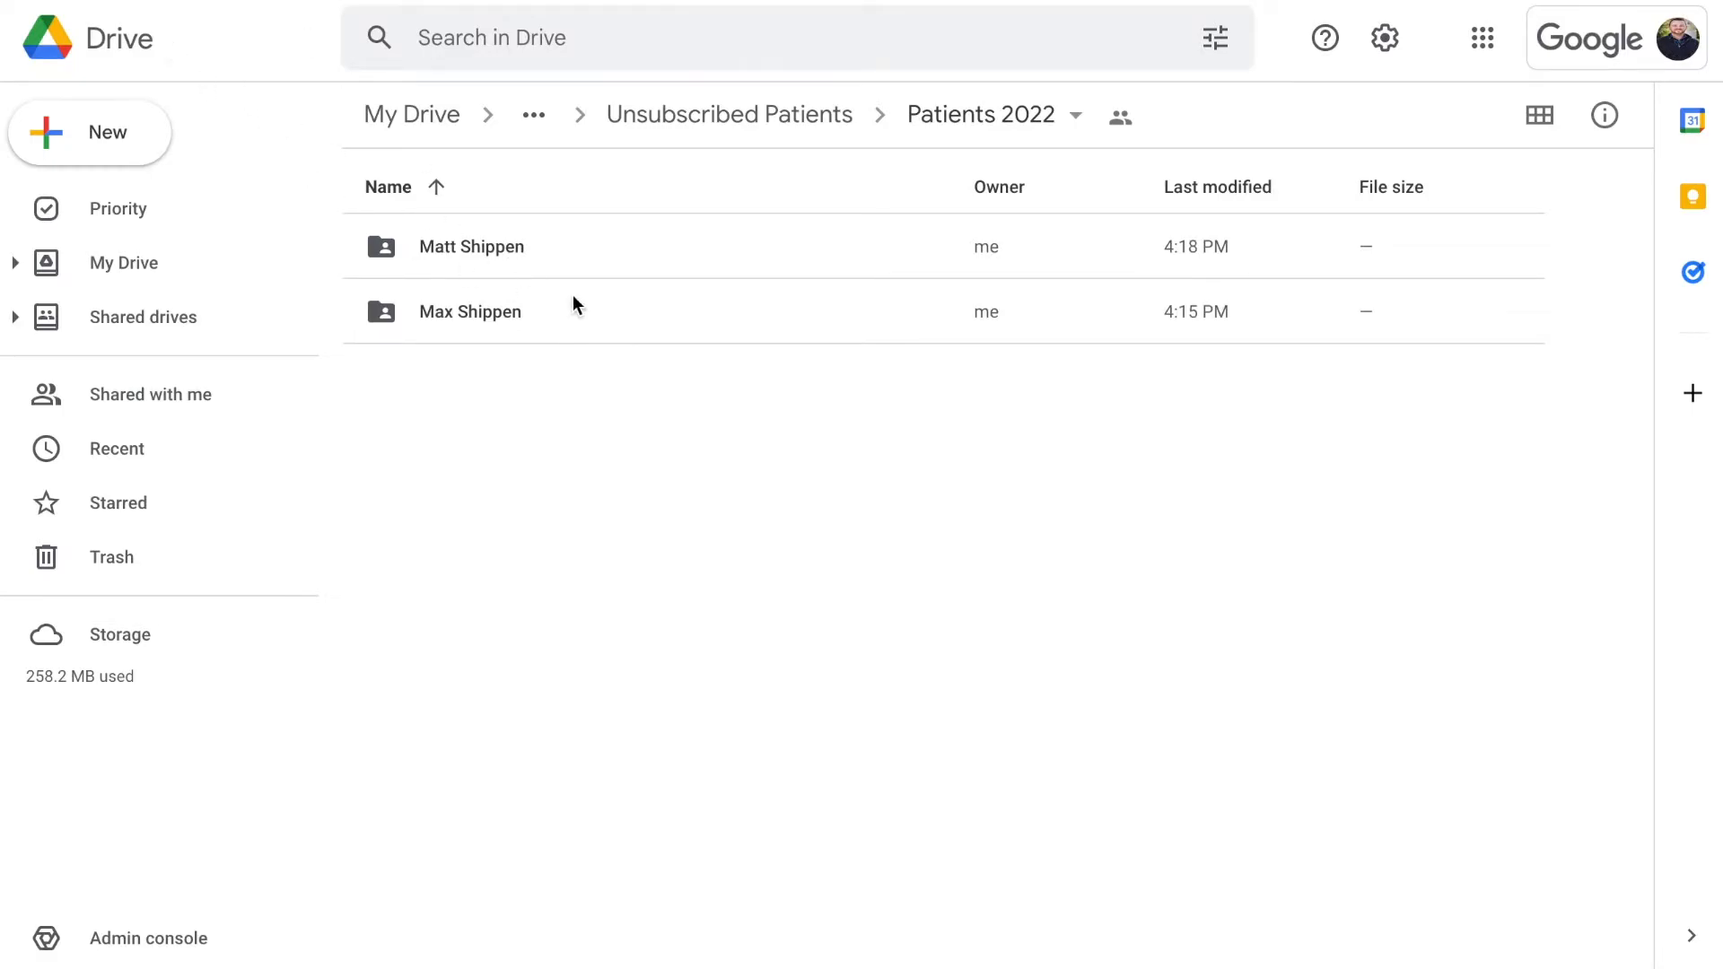
Open the patient folder created at 4:18 PM in Patients 2022
double_click(521, 247)
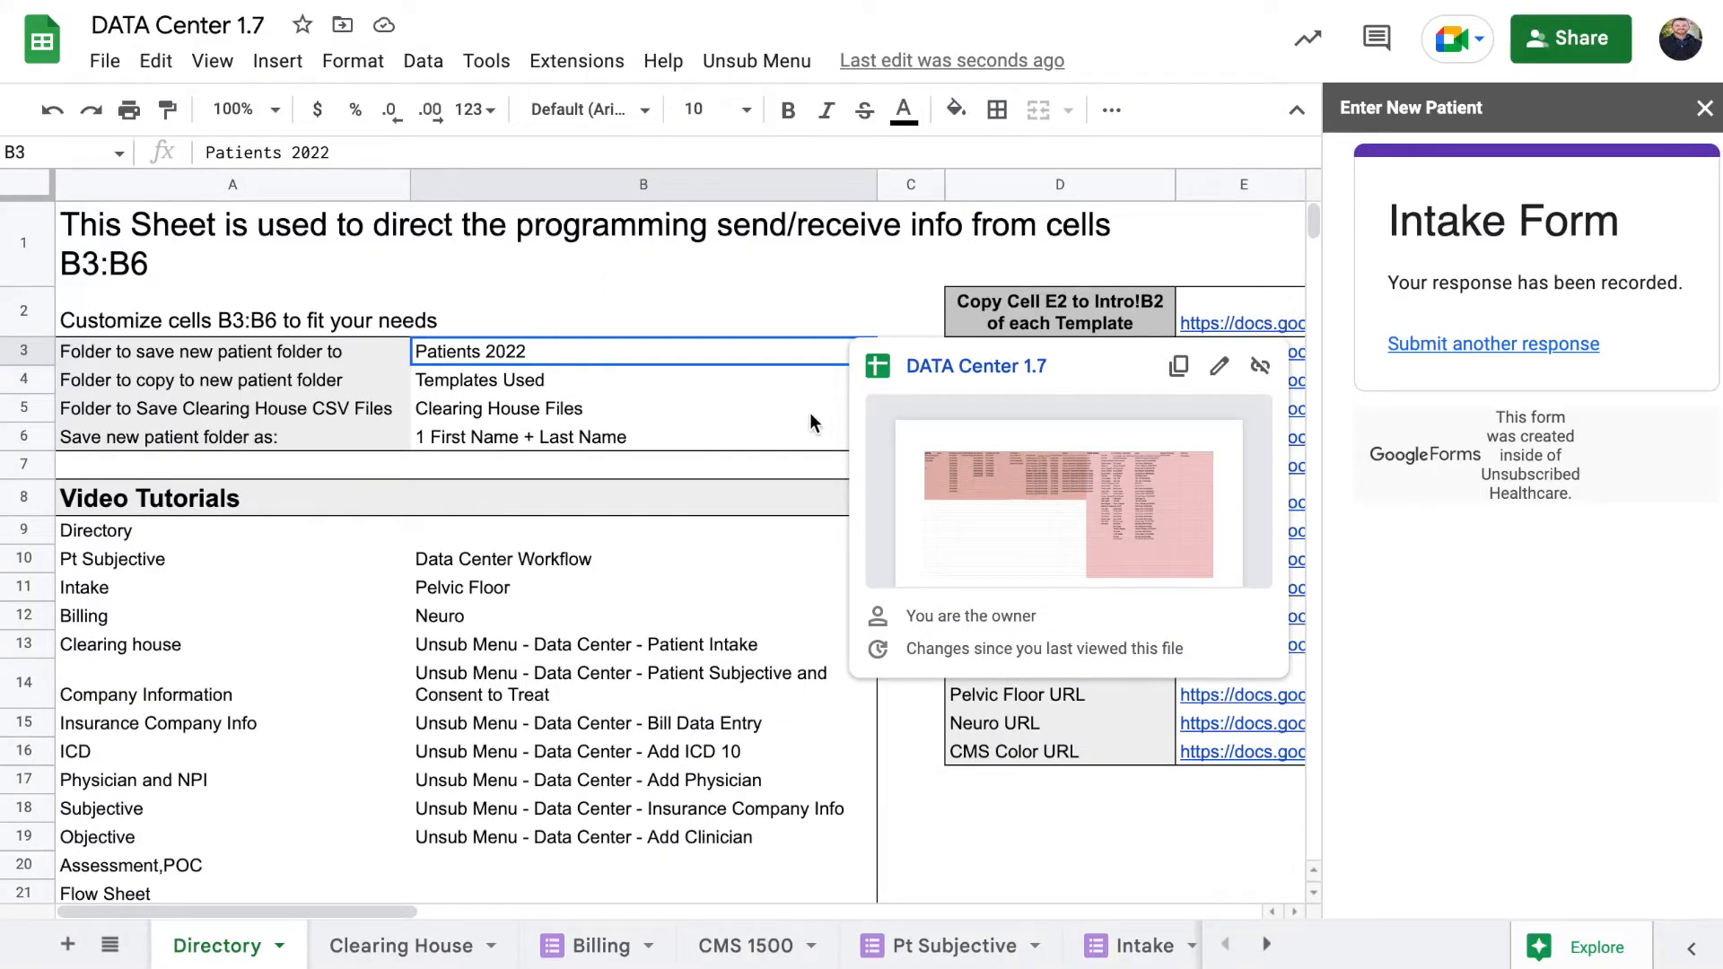
Select clearing house folder cell B5 and close the Enter New Patient sidebar
left_click(641, 410)
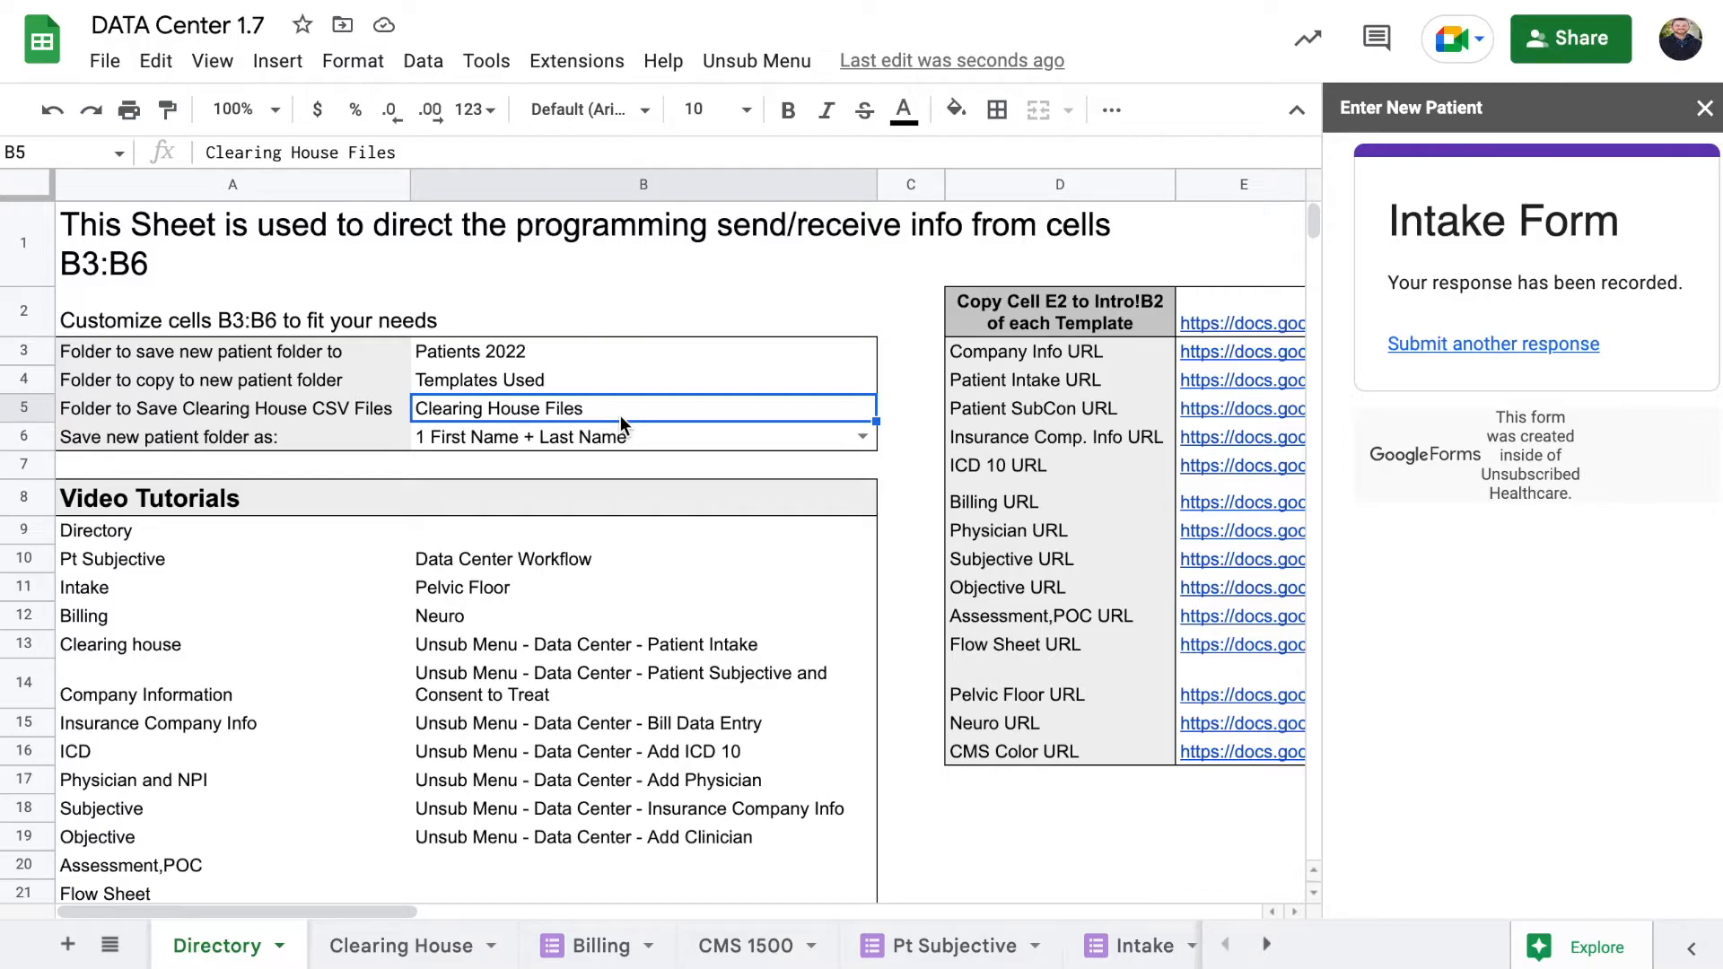
left_click(1705, 107)
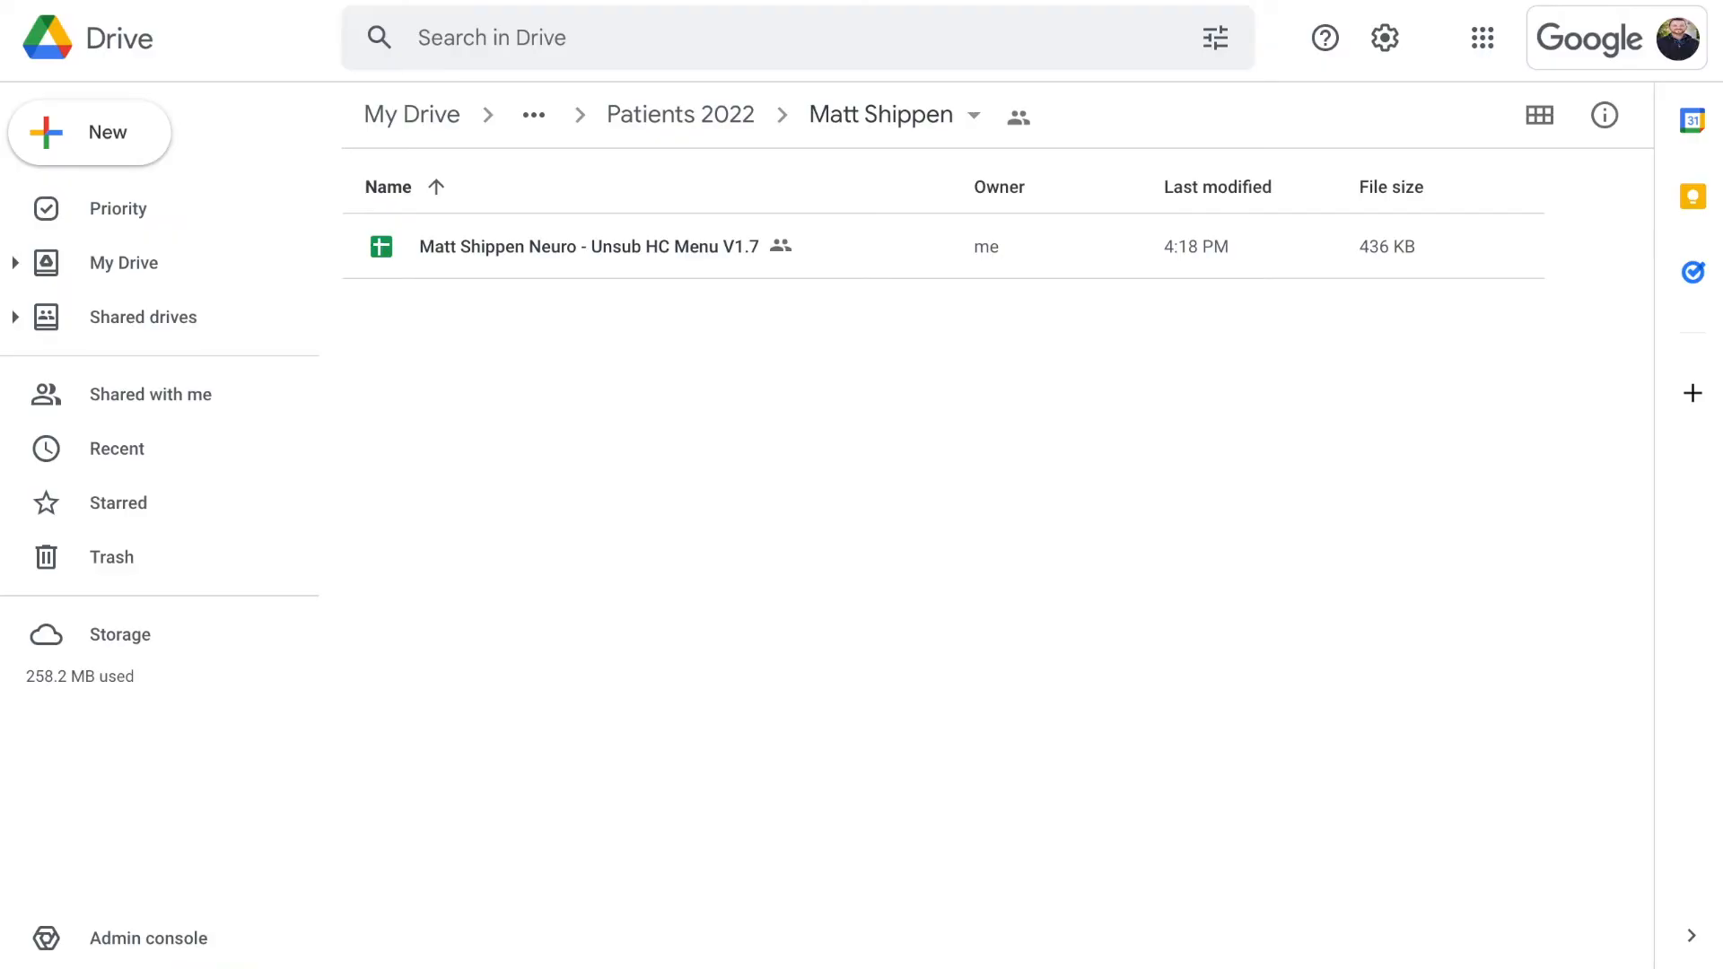
Climb the breadcrumbs to PT Unsub 1.7 and open its Clearing House Files folder
left_click(650, 110)
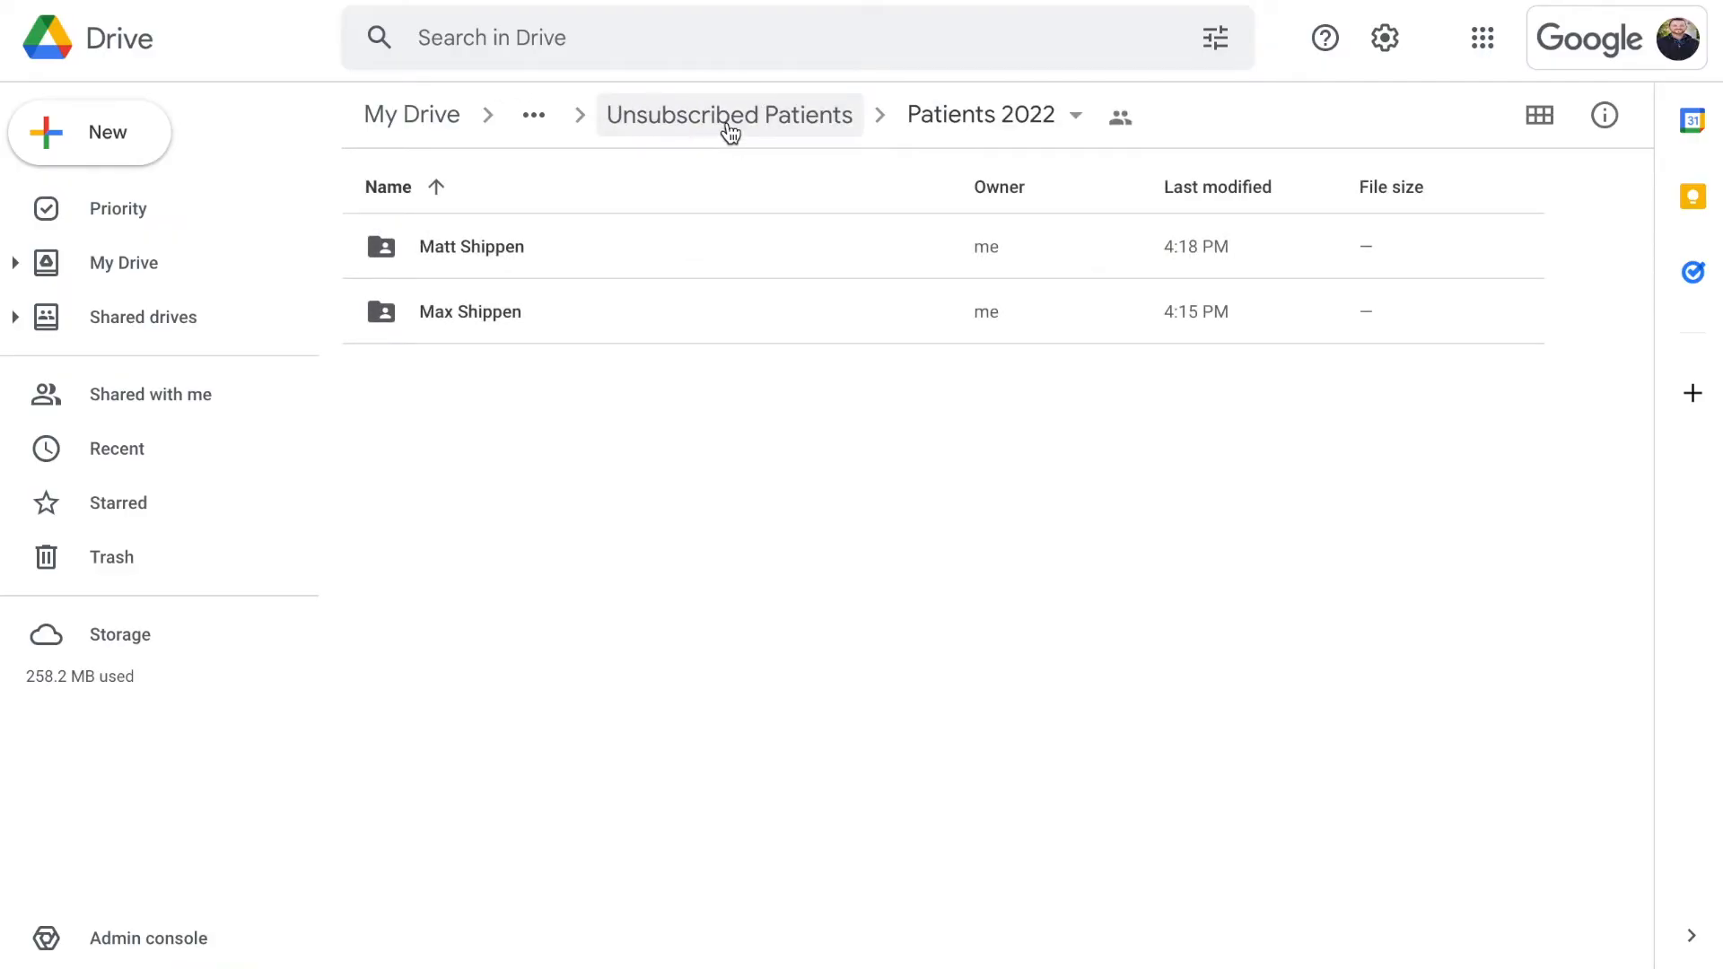
left_click(728, 130)
left_click(692, 133)
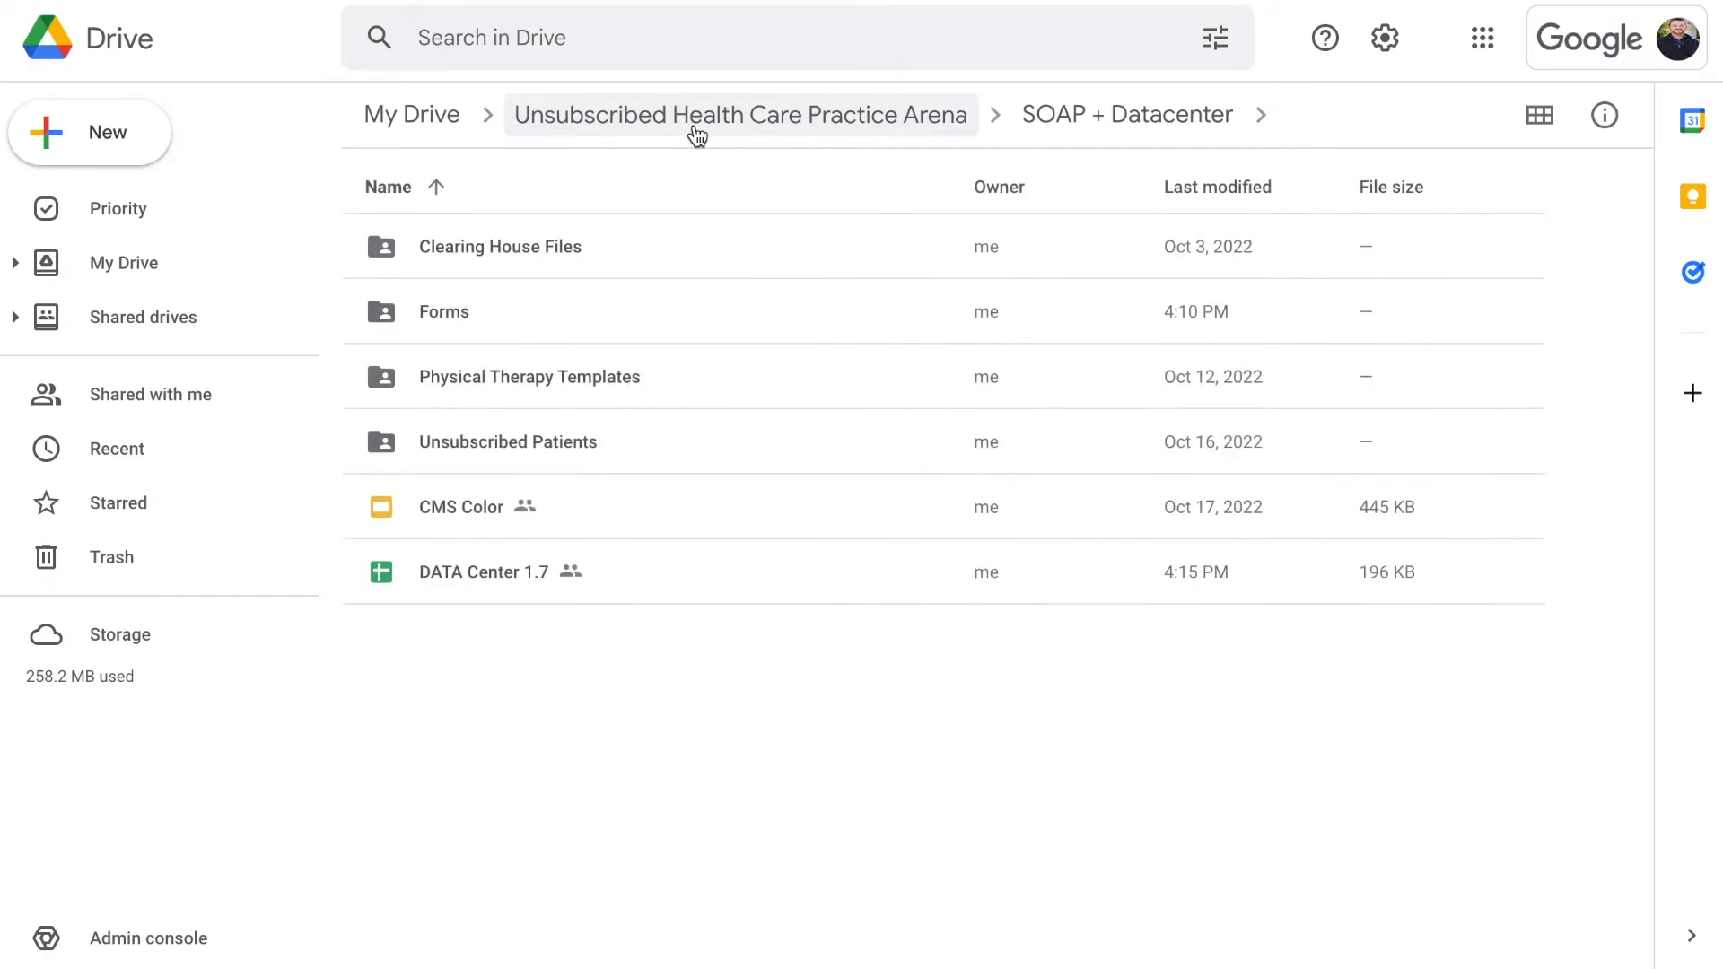
left_click(557, 252)
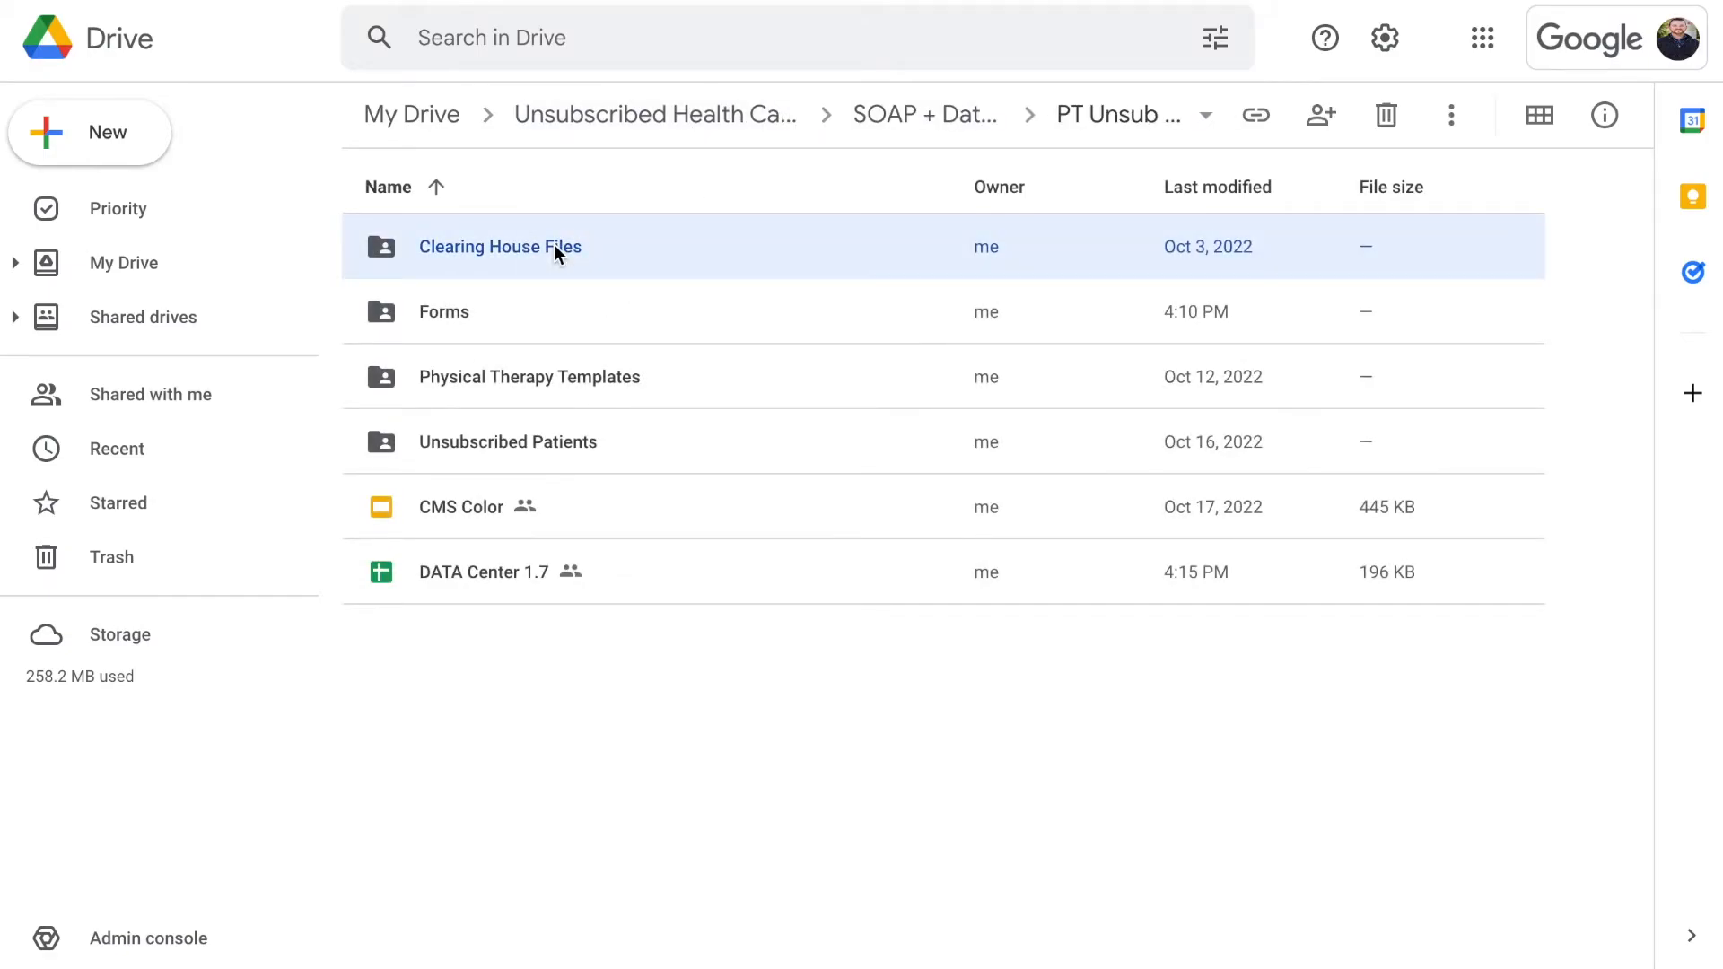
double_click(558, 252)
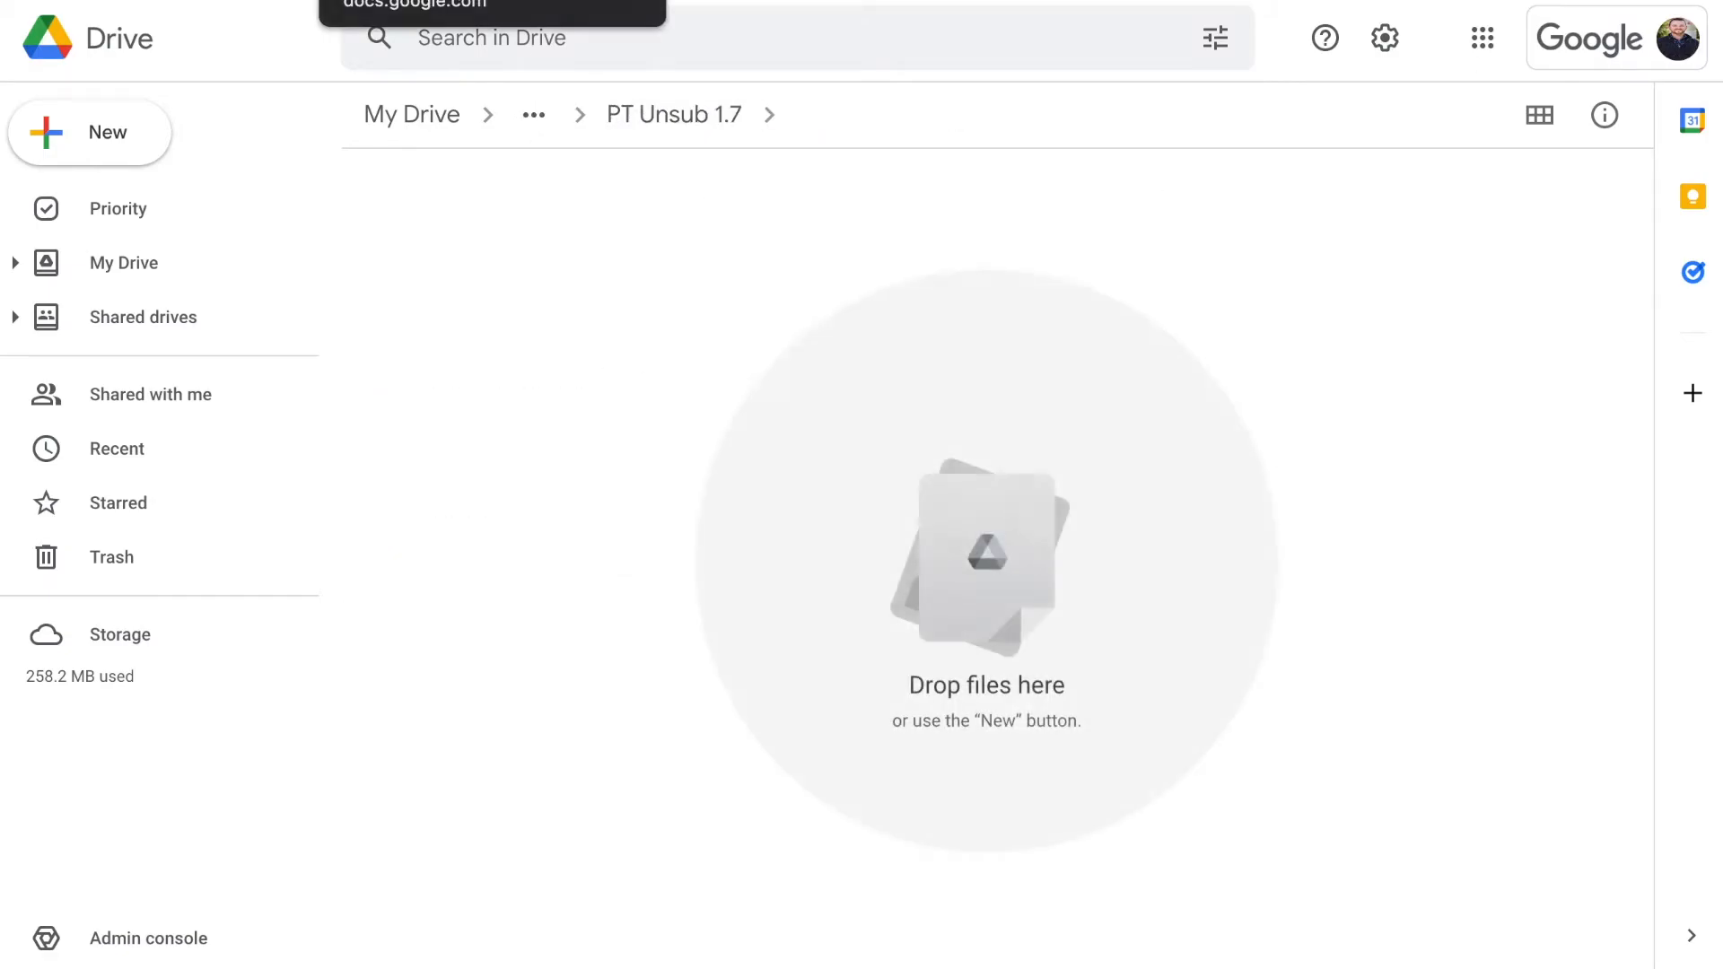
Create a CH22 folder inside Clearing House Files, copying its name, and open it
right_click(605, 345)
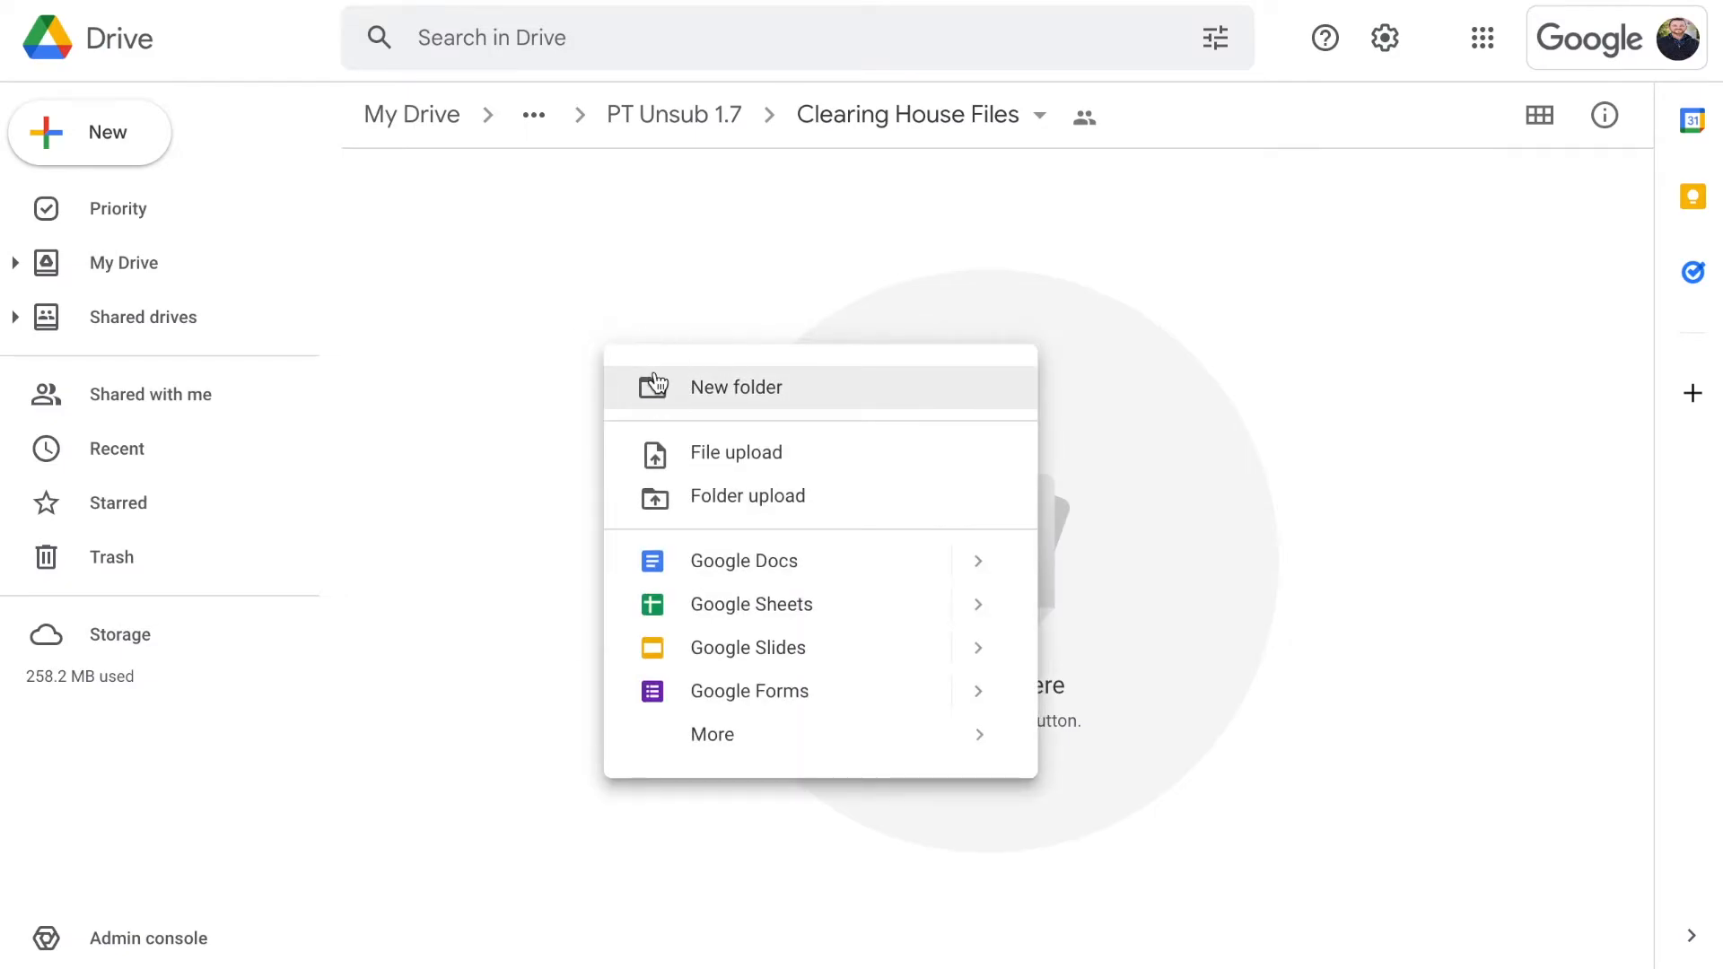
left_click(650, 376)
type("CH")
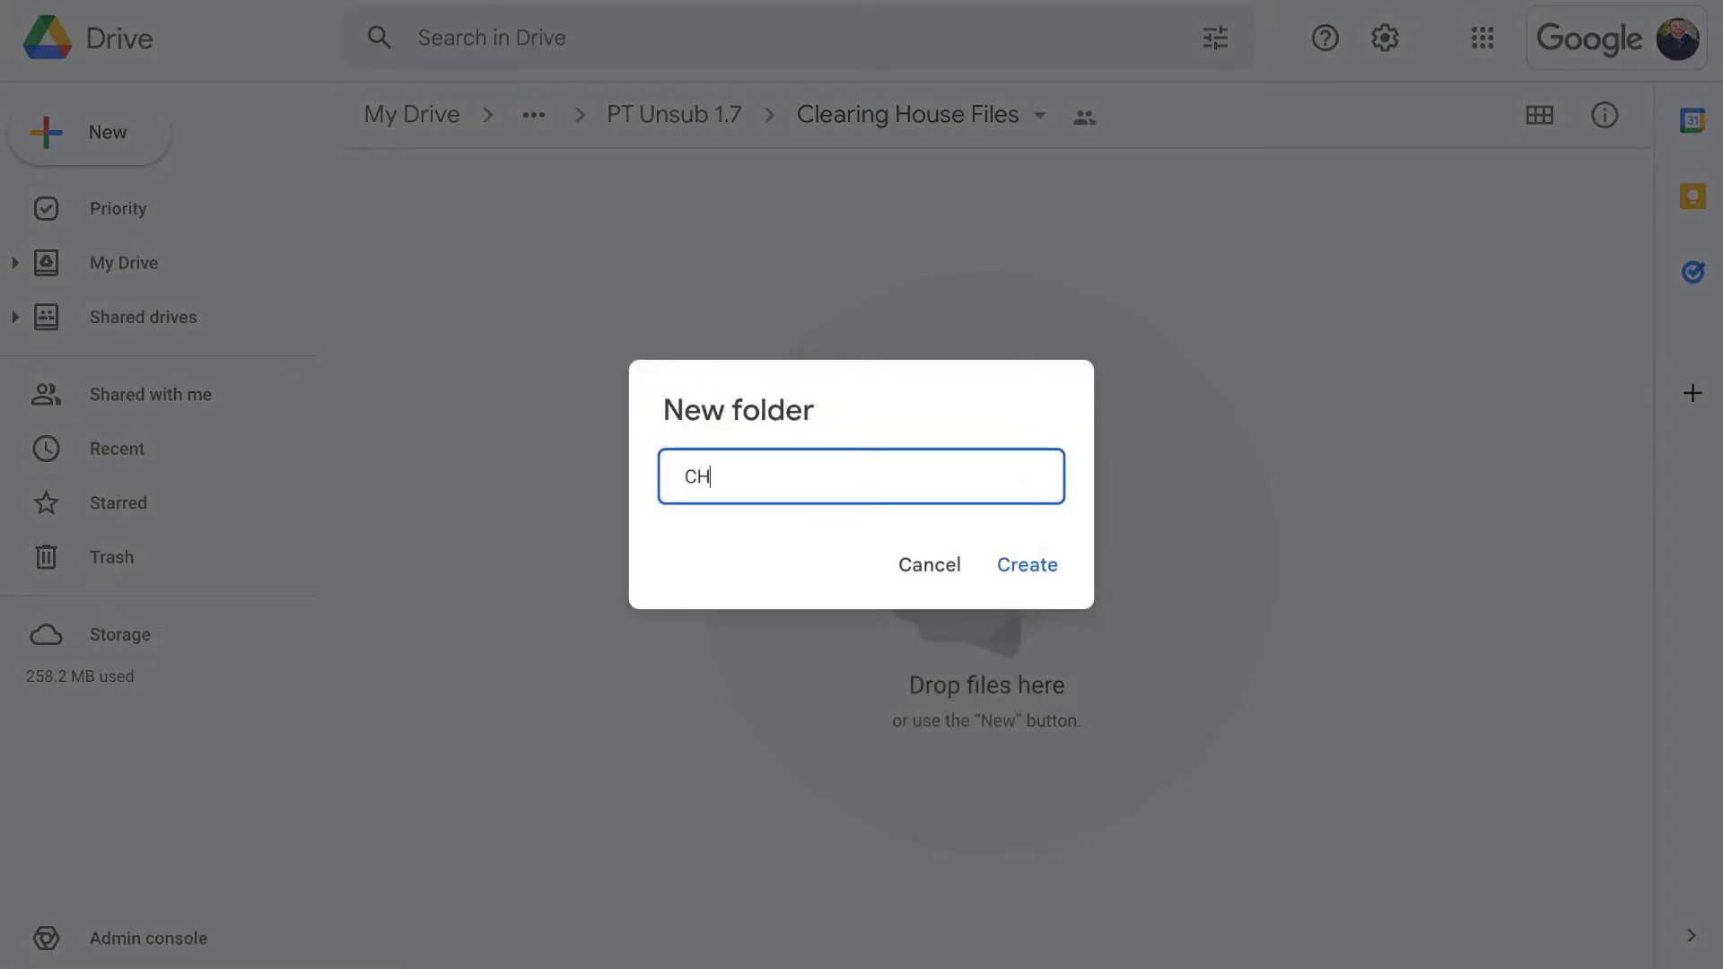
type("22")
double_click(904, 471)
key("ctrl+c")
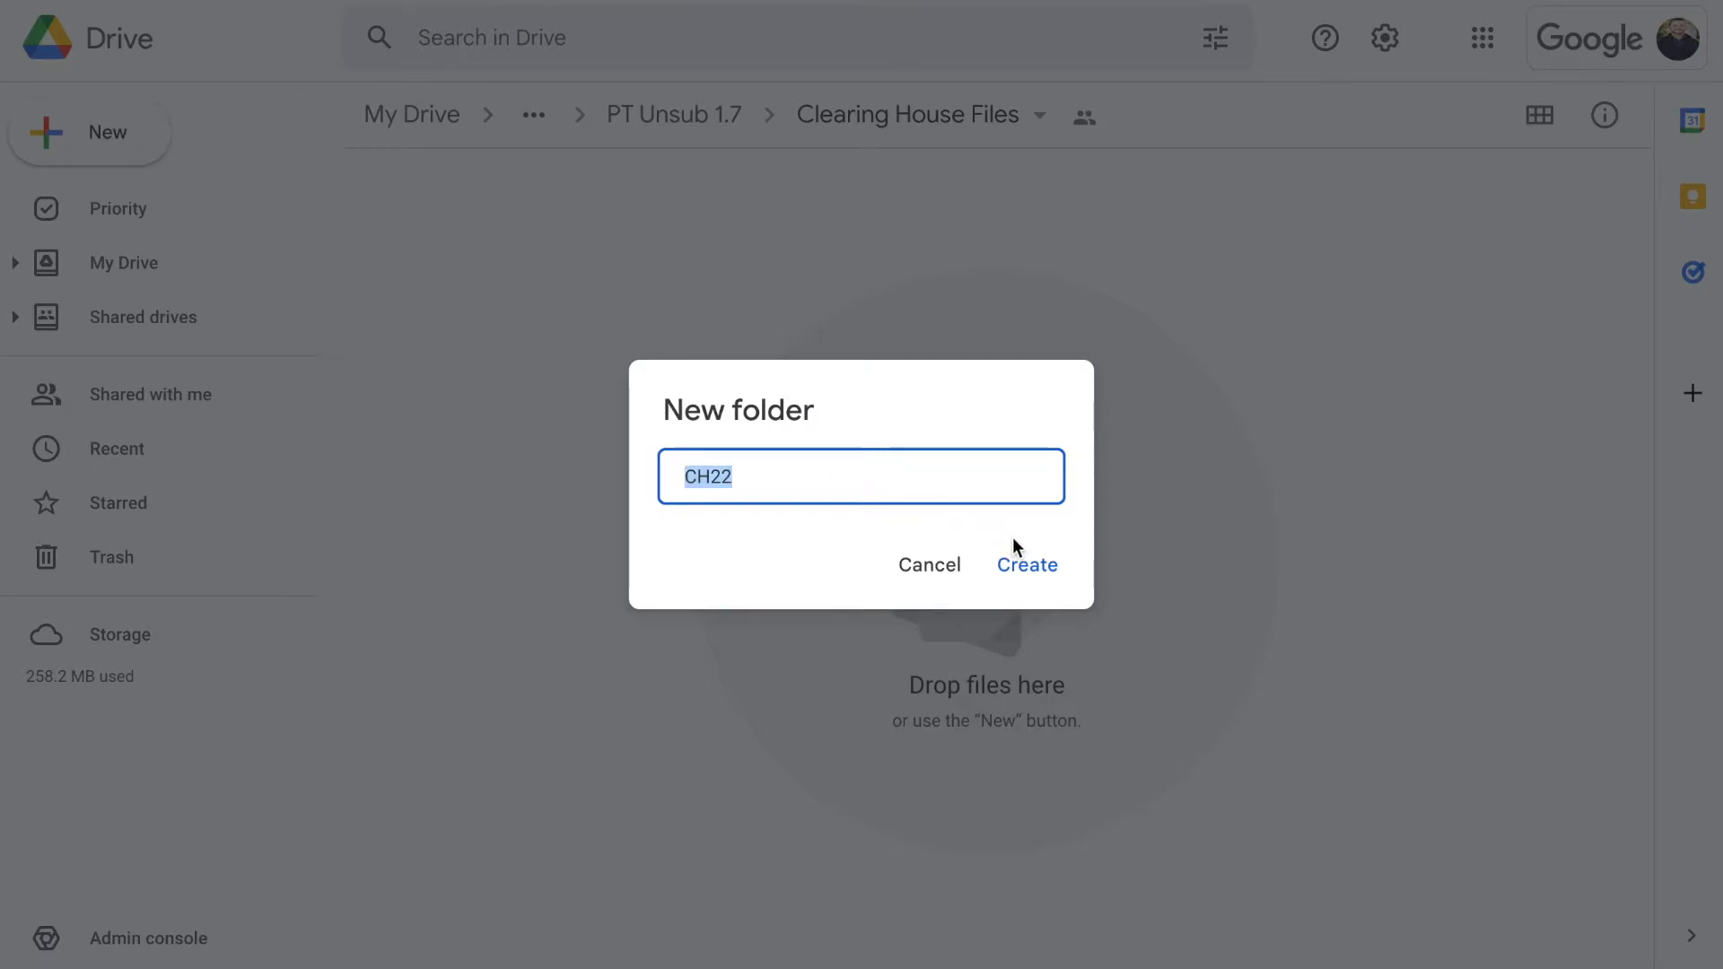
left_click(1027, 564)
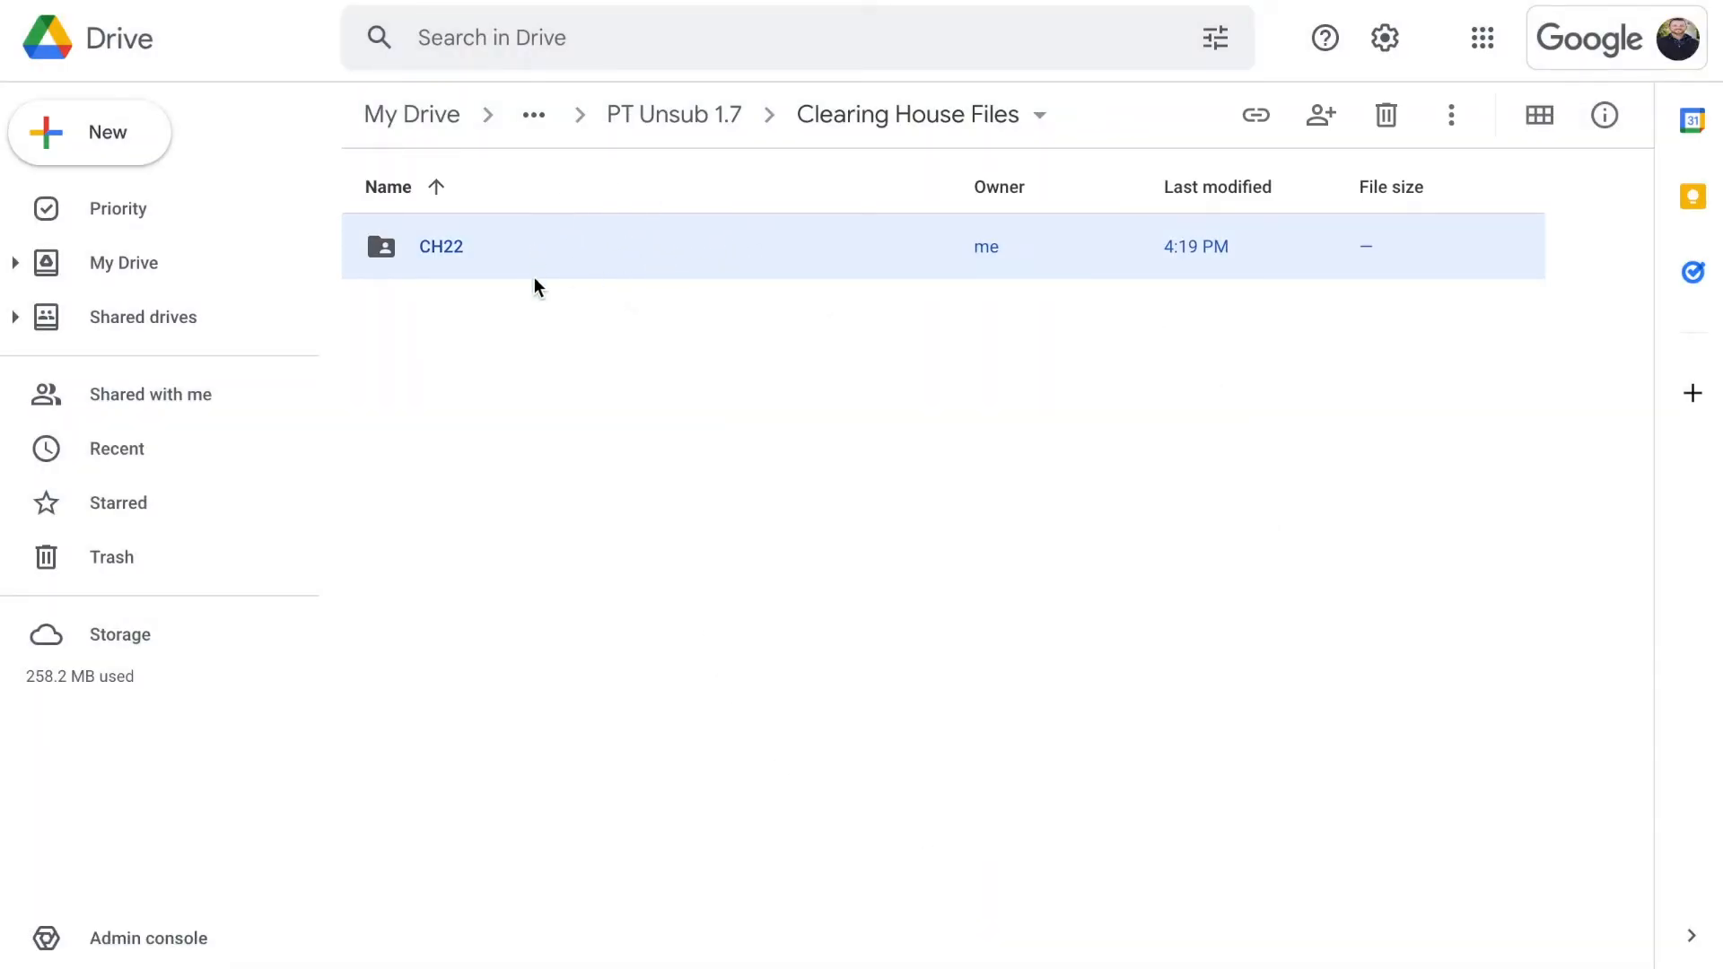
double_click(488, 243)
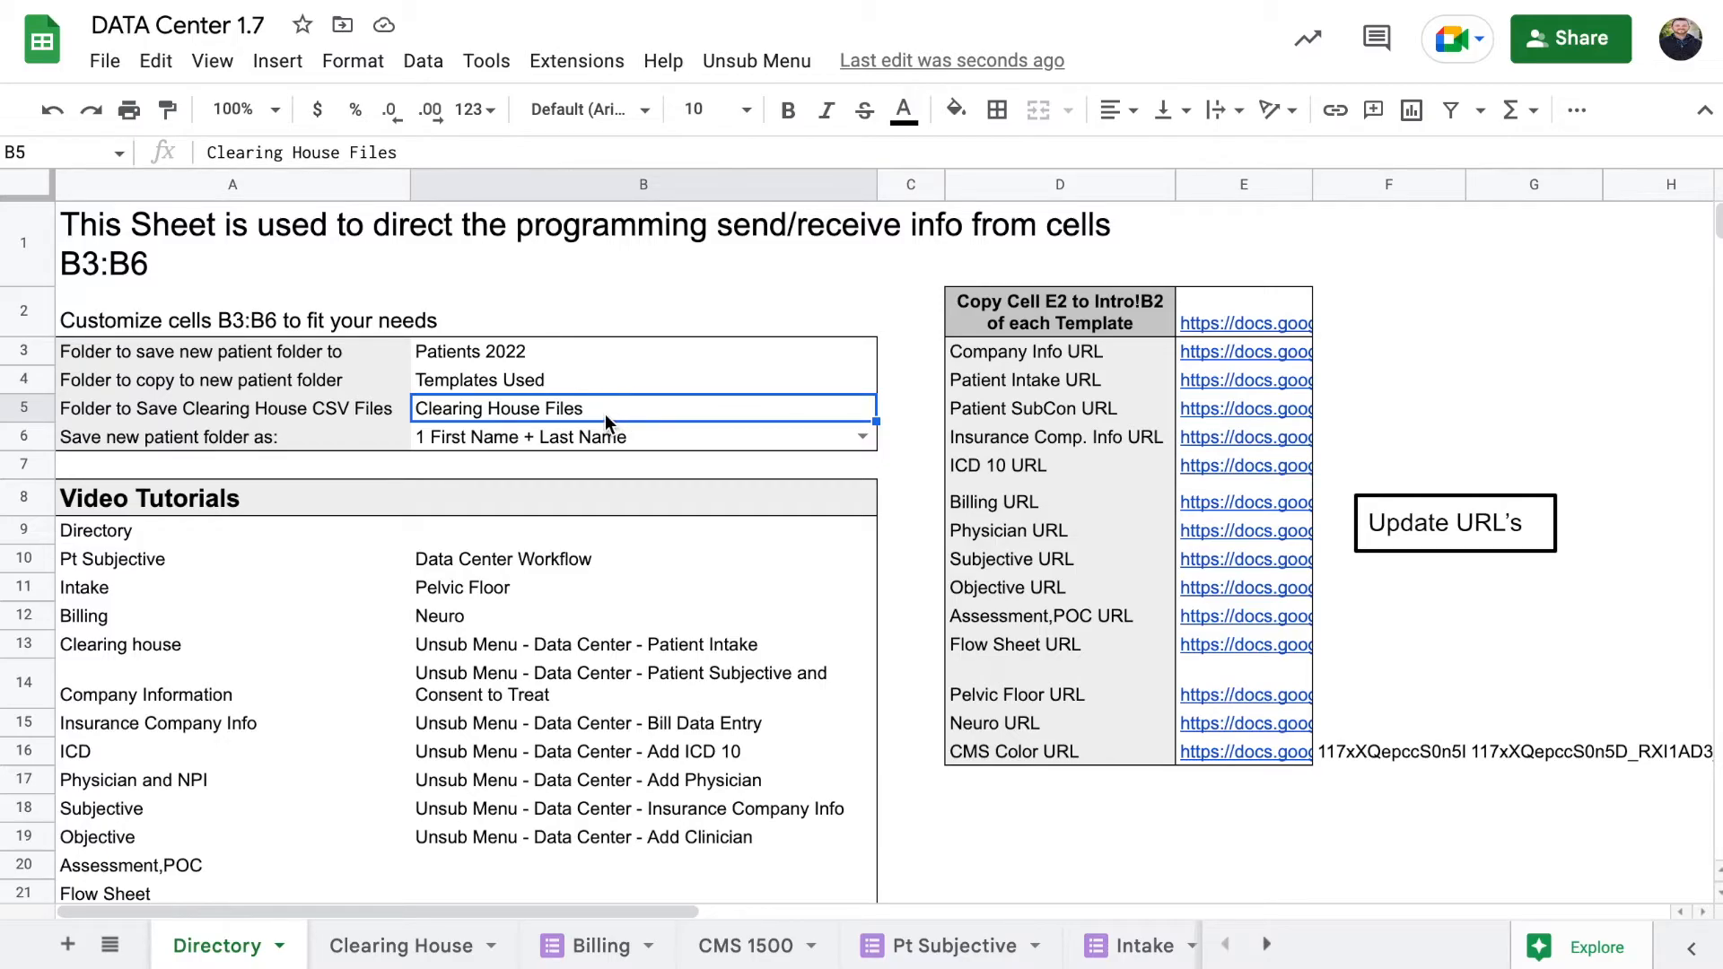
Set B5 to CH22, then add the claim row and save the Office Ally CSV
key("ctrl+v")
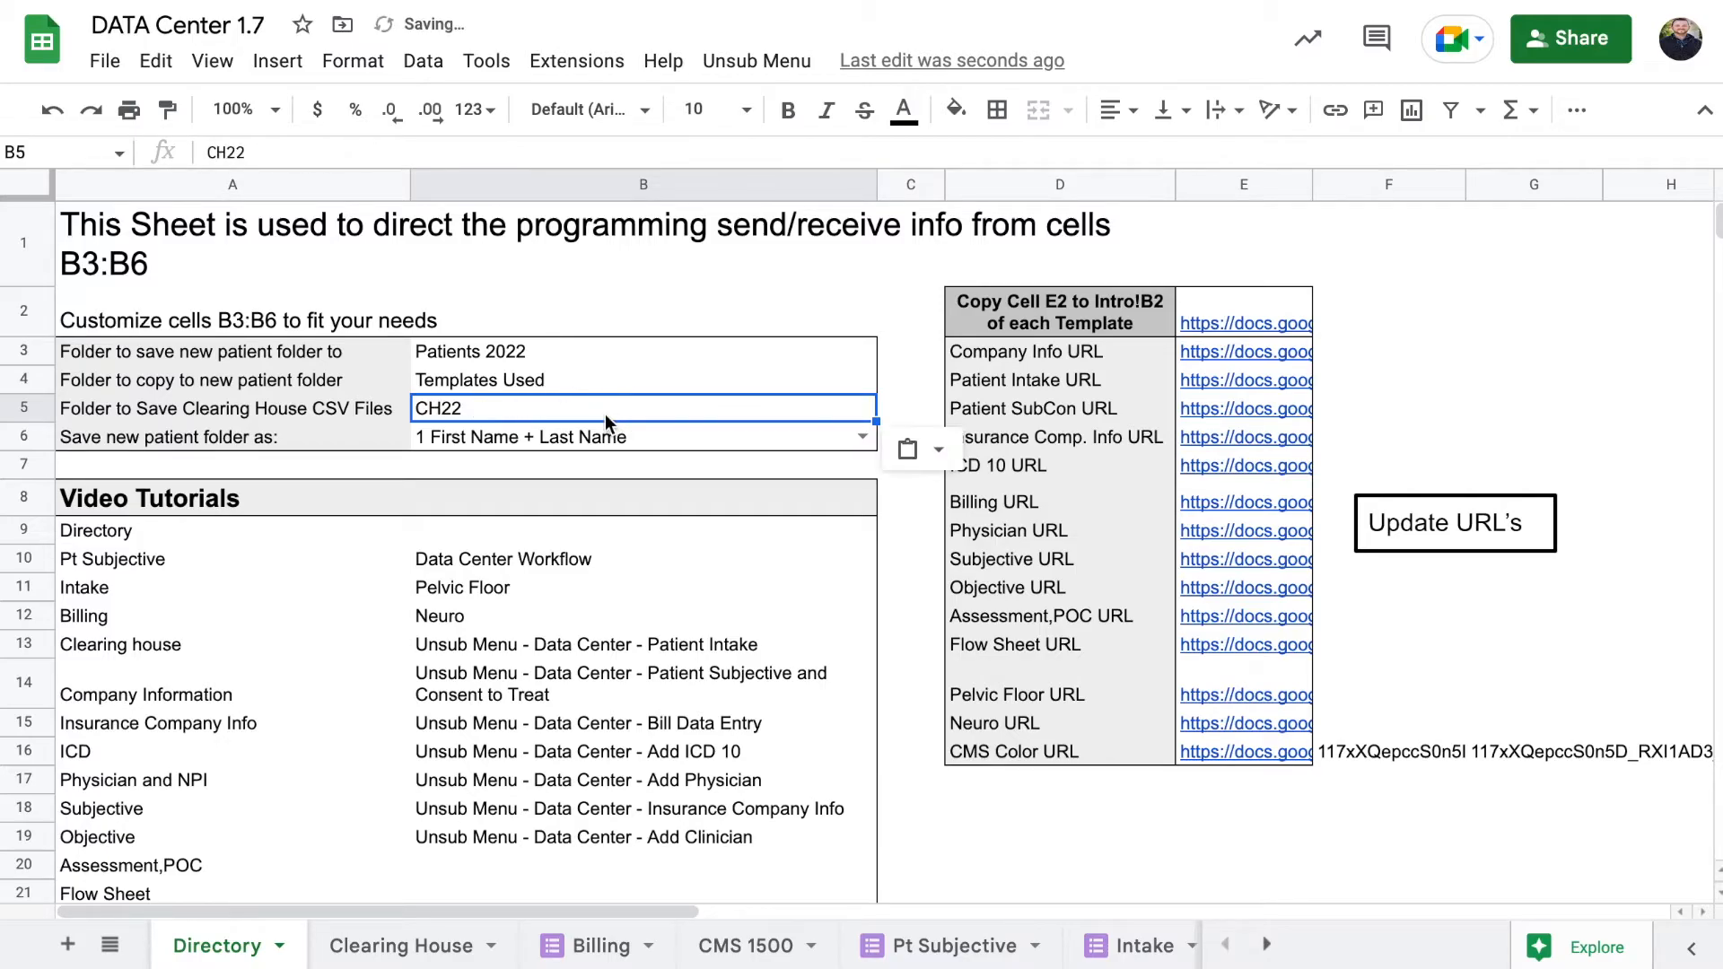
left_click(887, 509)
left_click(736, 952)
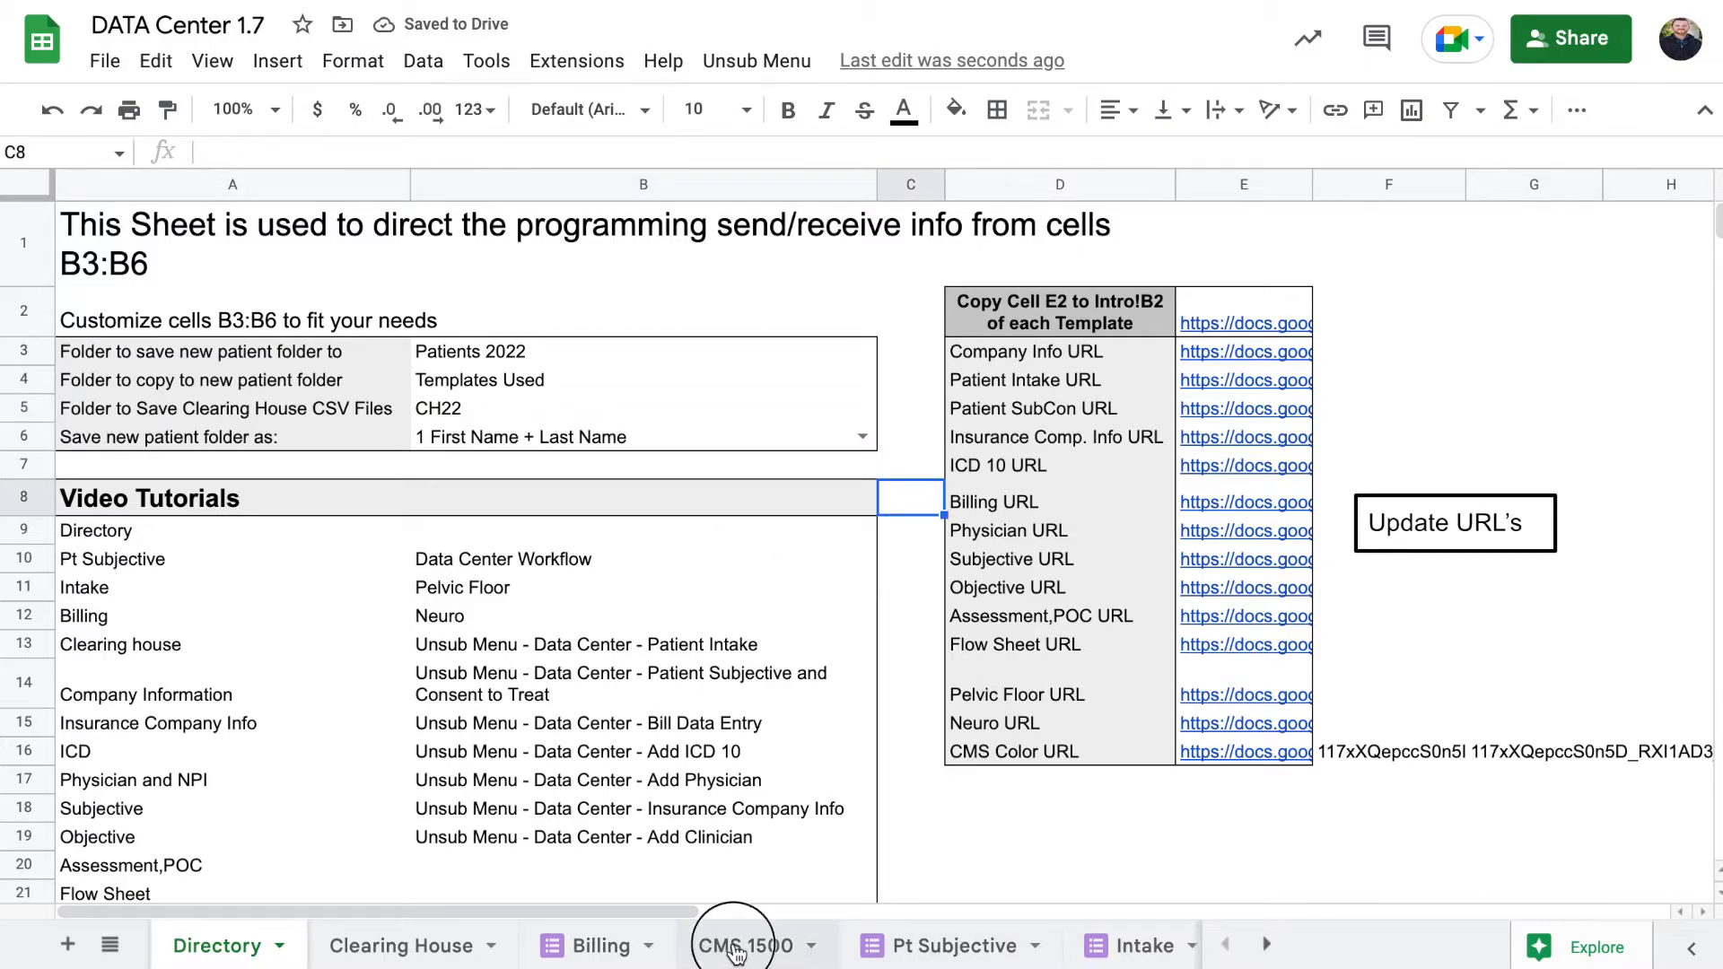
left_click(396, 951)
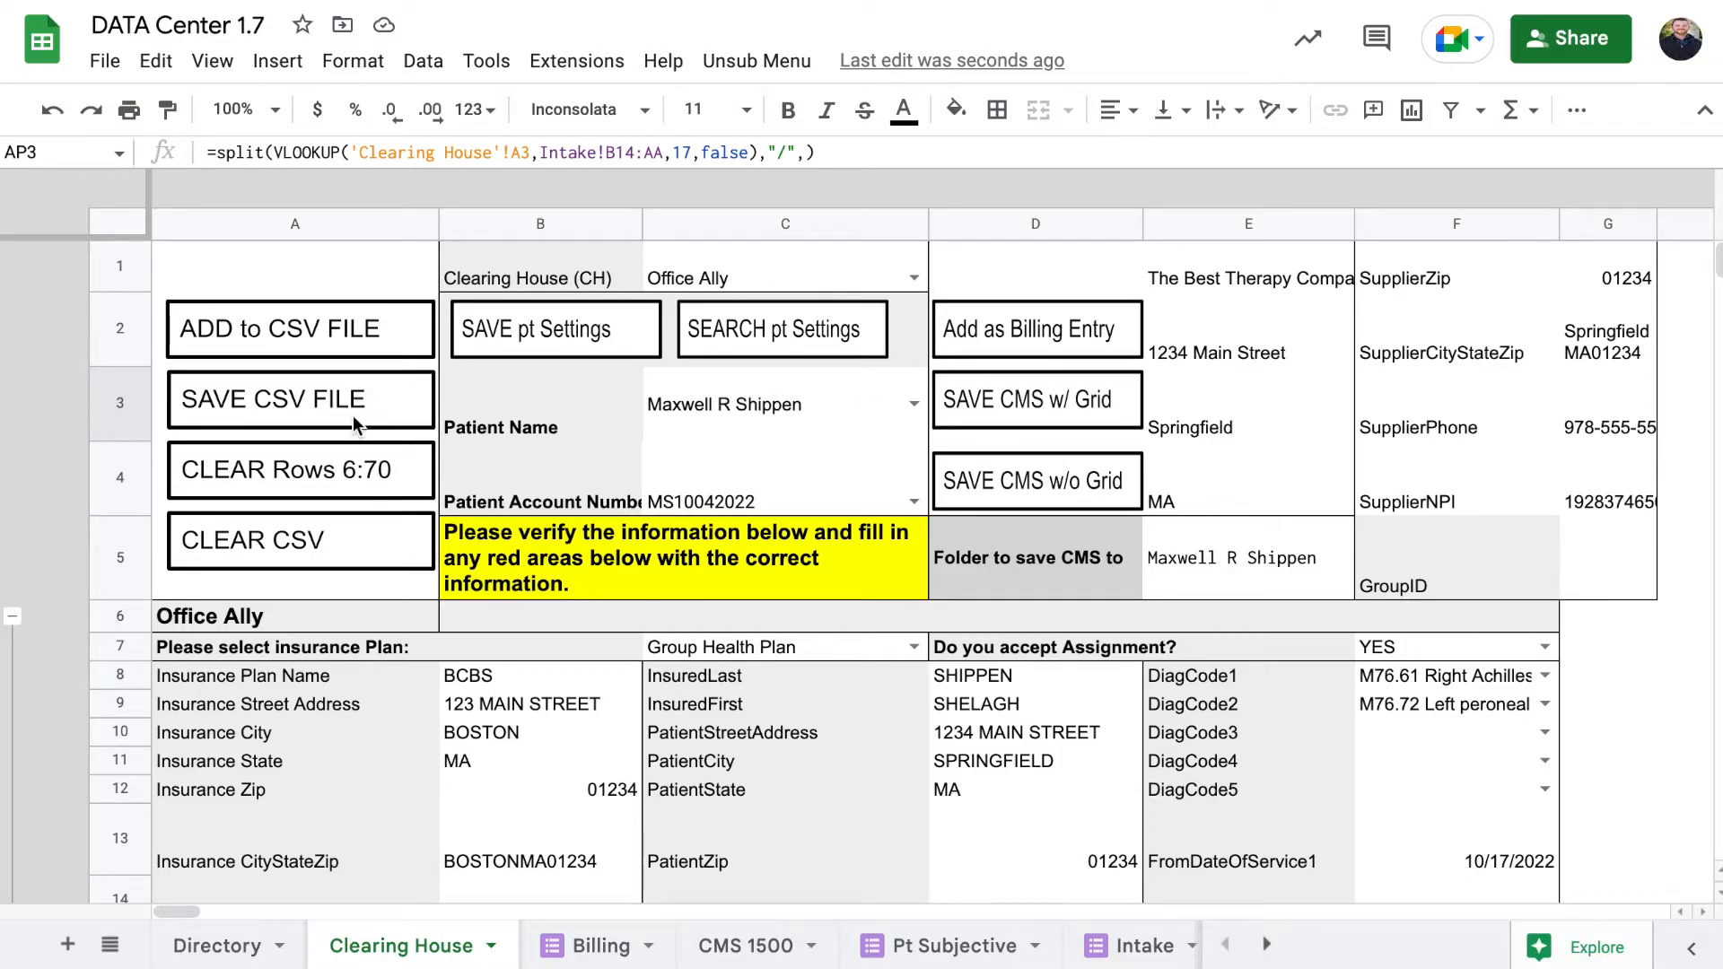
left_click(357, 336)
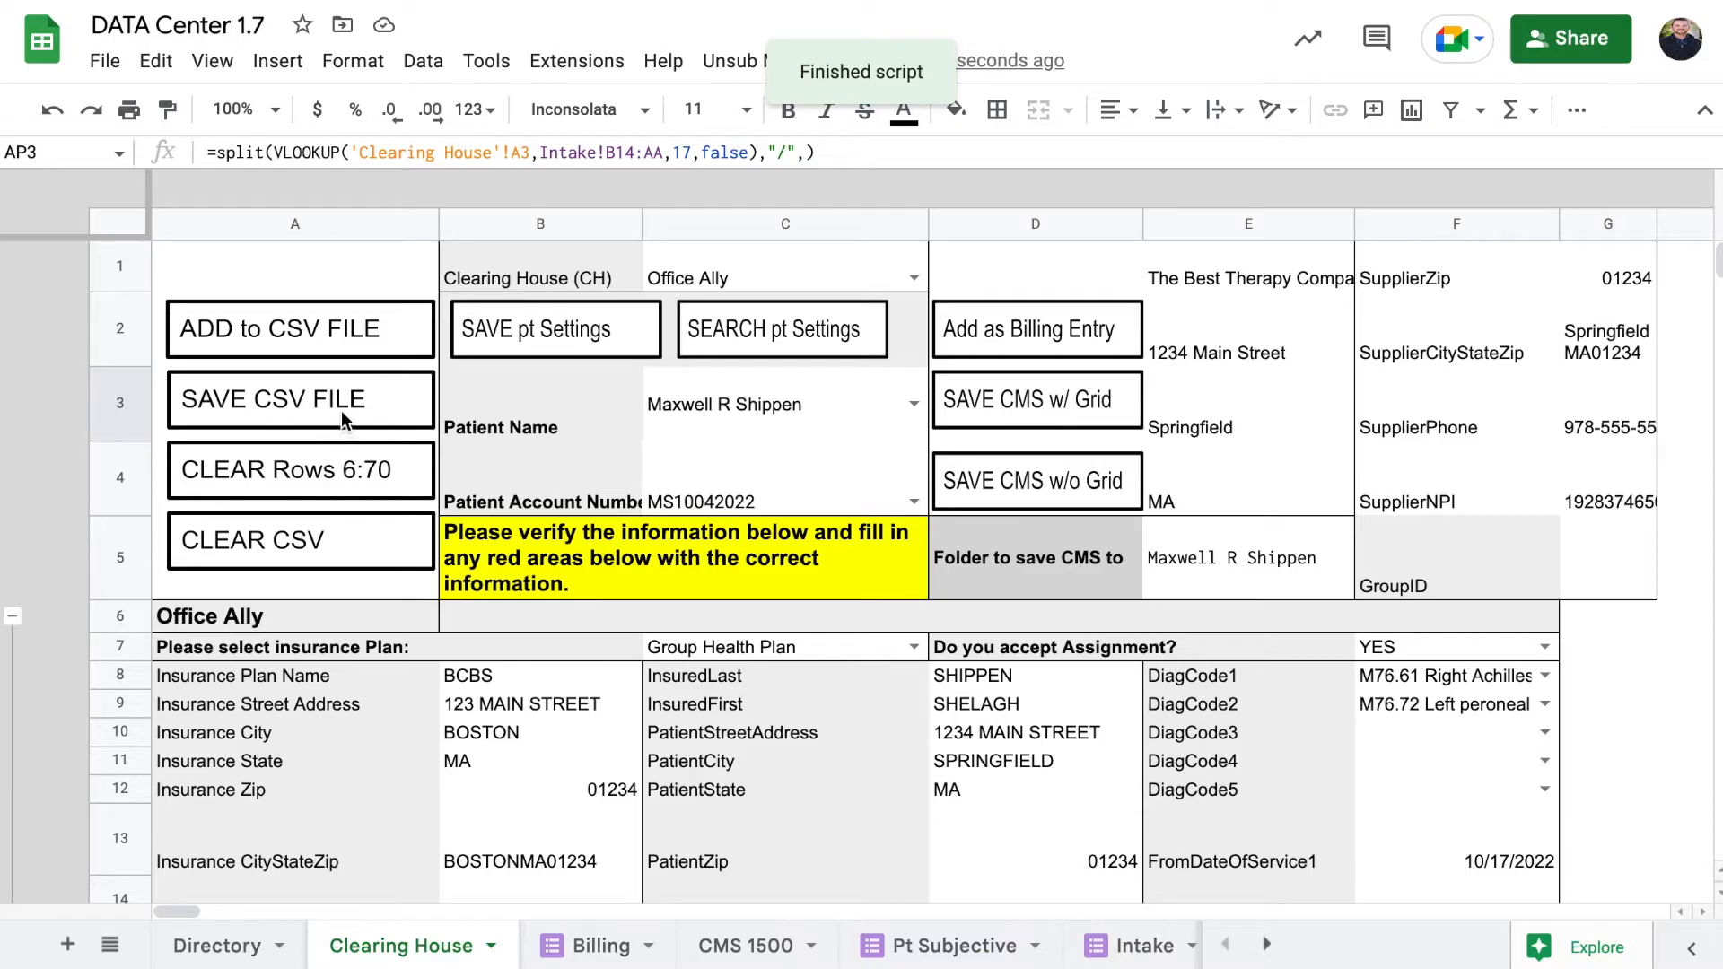
left_click(341, 411)
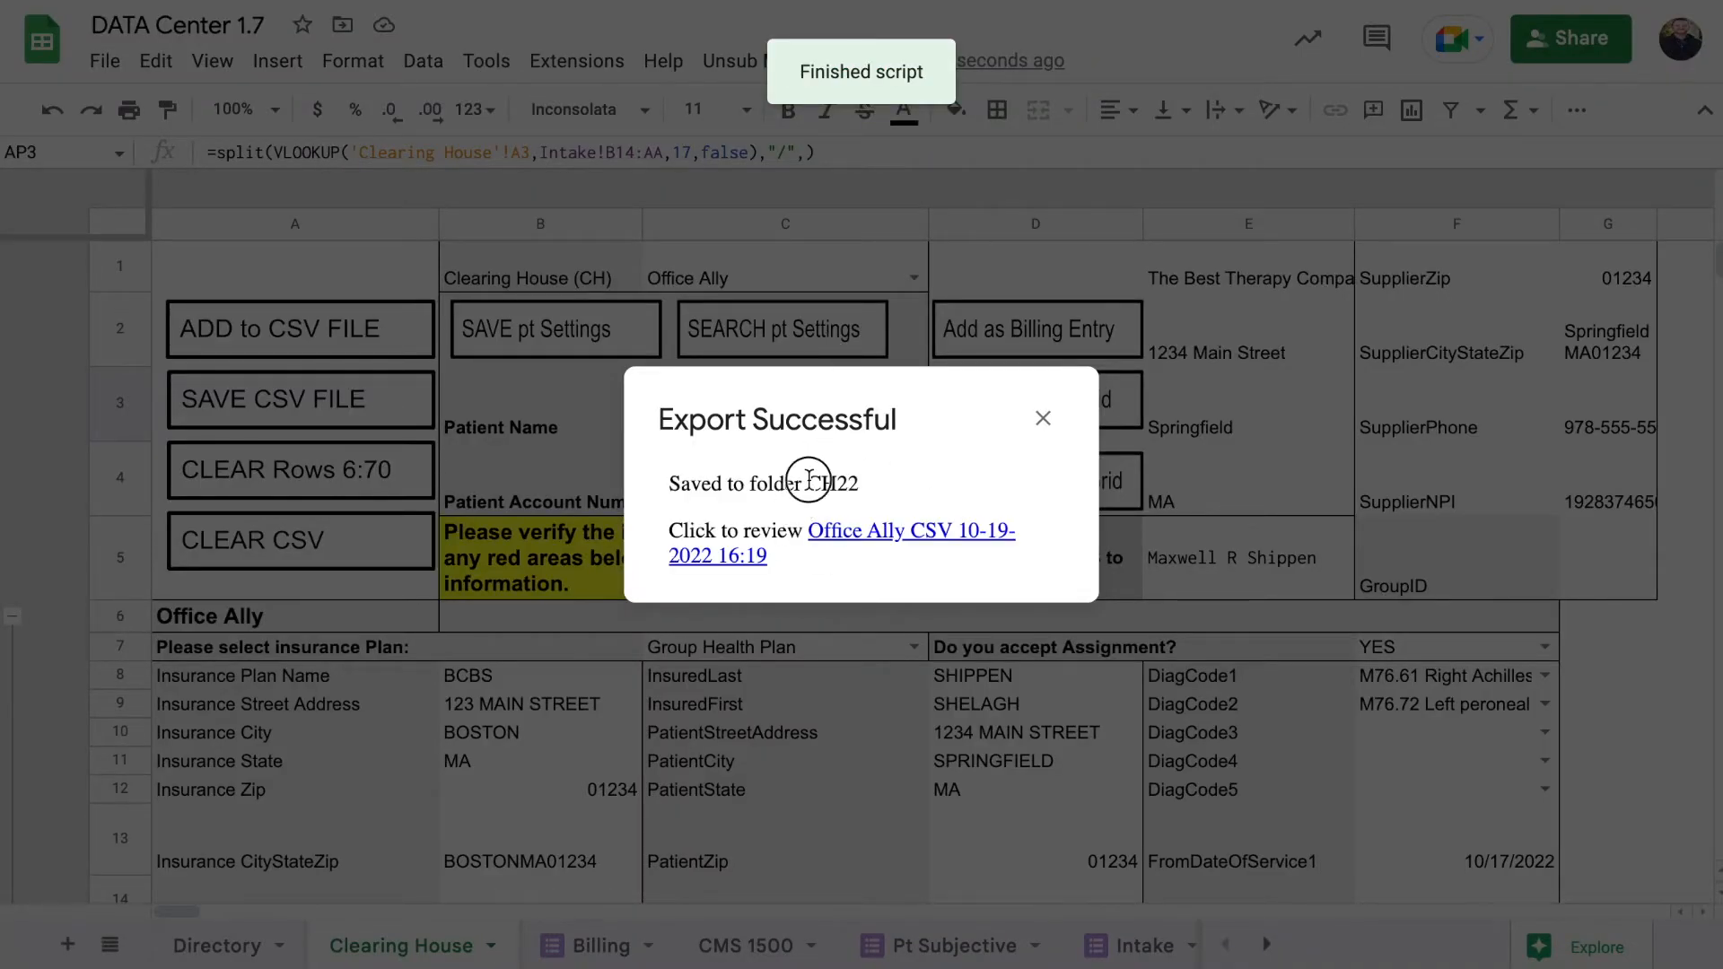
Review the exported Office Ally CSV in CH22 and dismiss the Export Successful notice
left_click_drag(806, 483, 872, 485)
left_click_drag(670, 483, 877, 485)
left_click(767, 523)
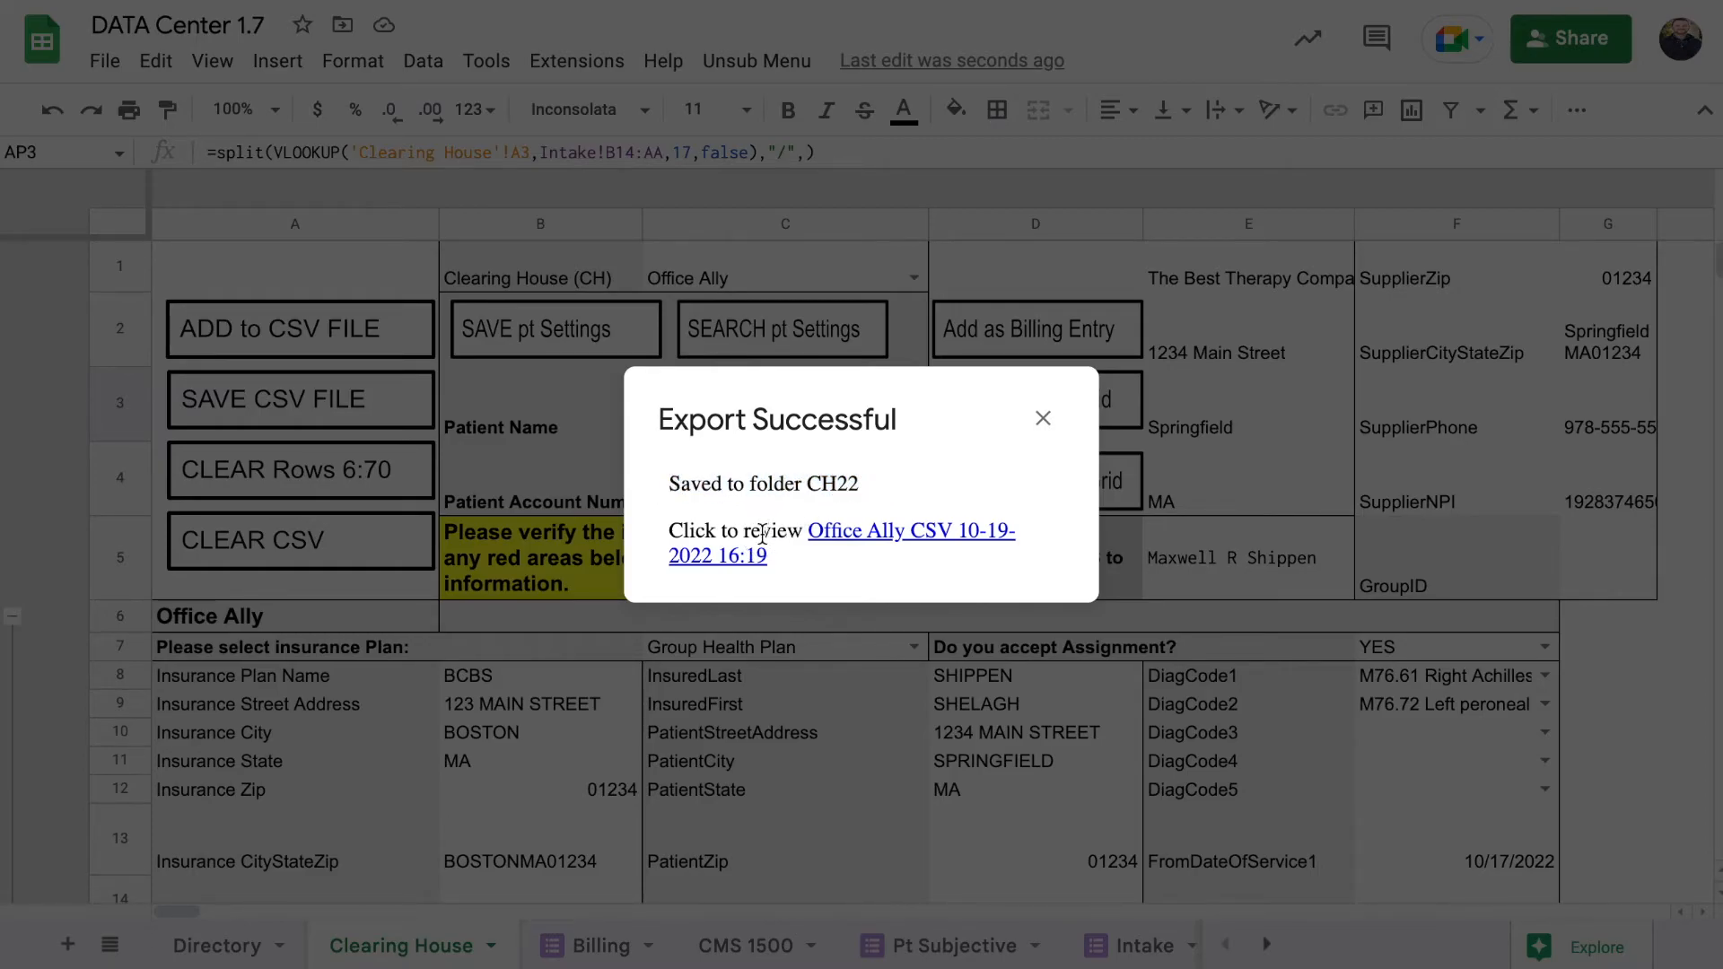
left_click(854, 542)
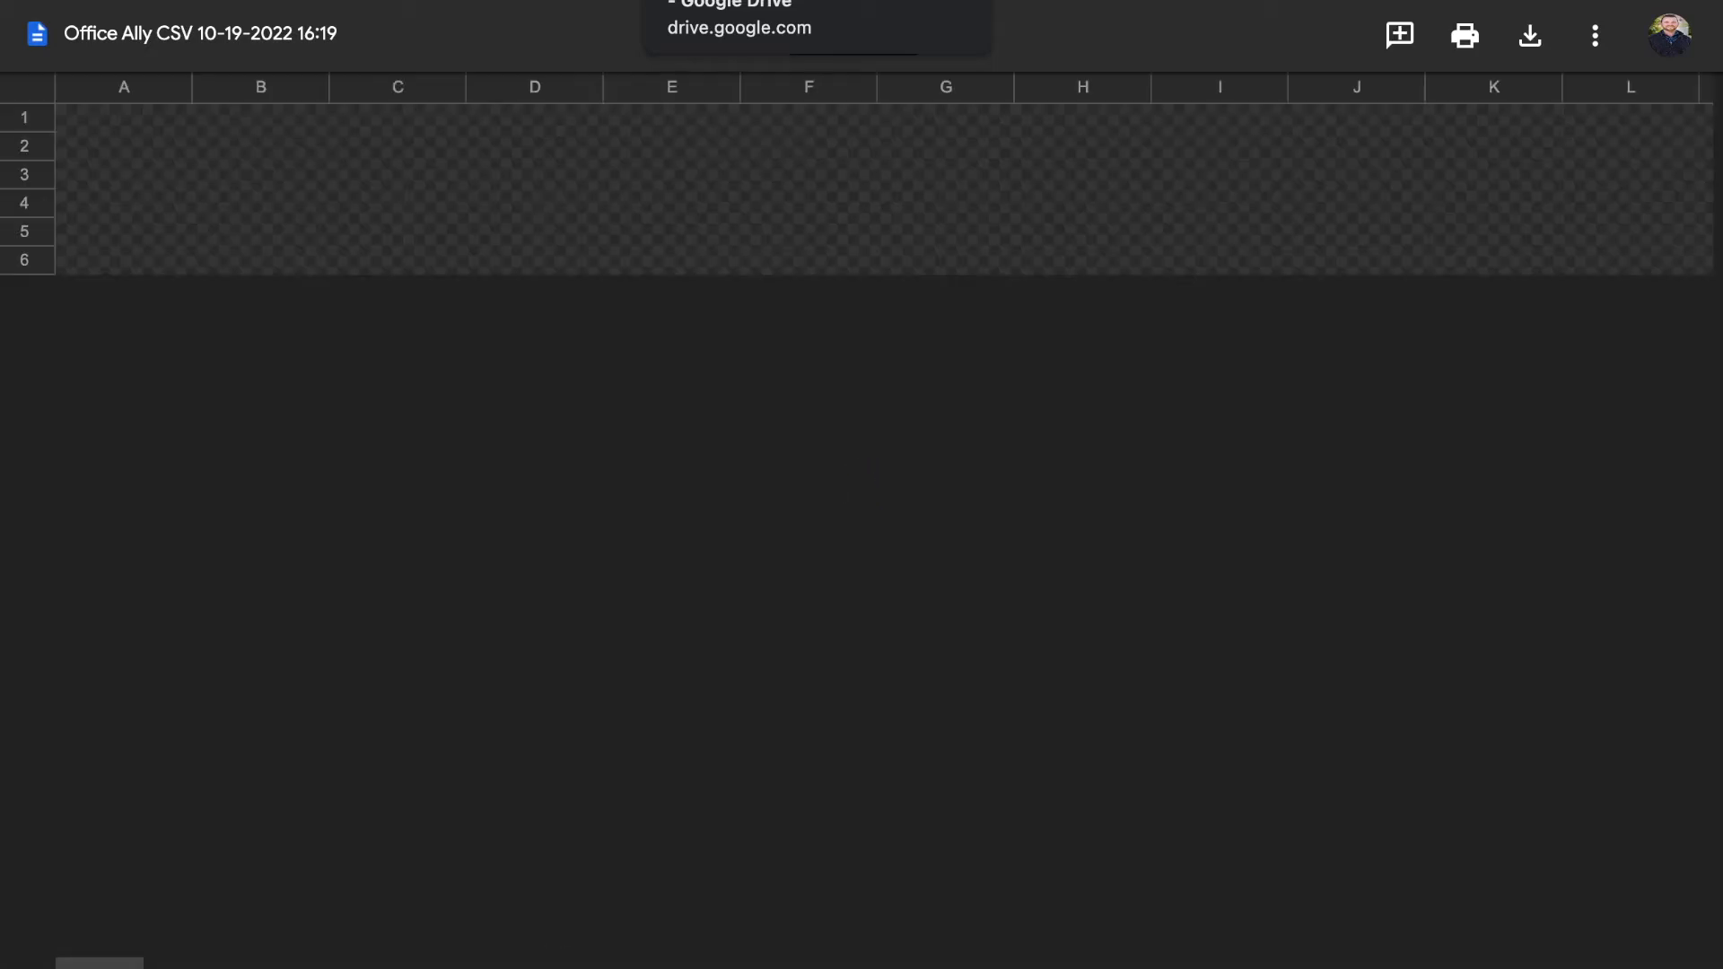
key("super+w")
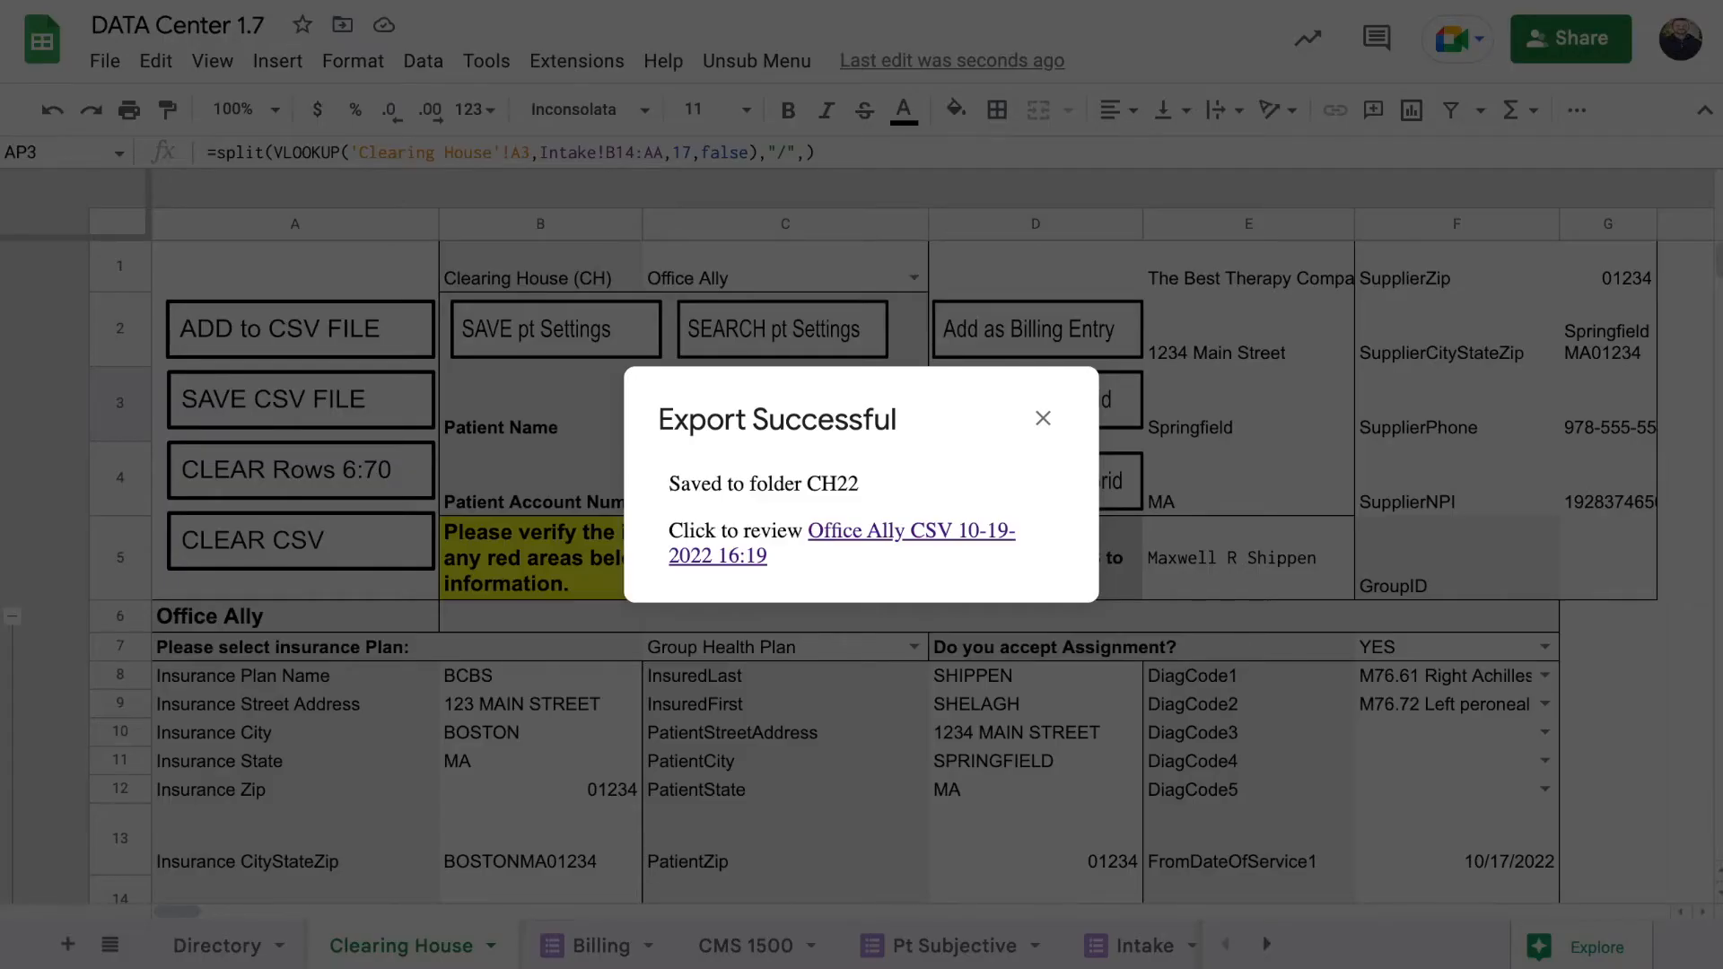
left_click(1042, 425)
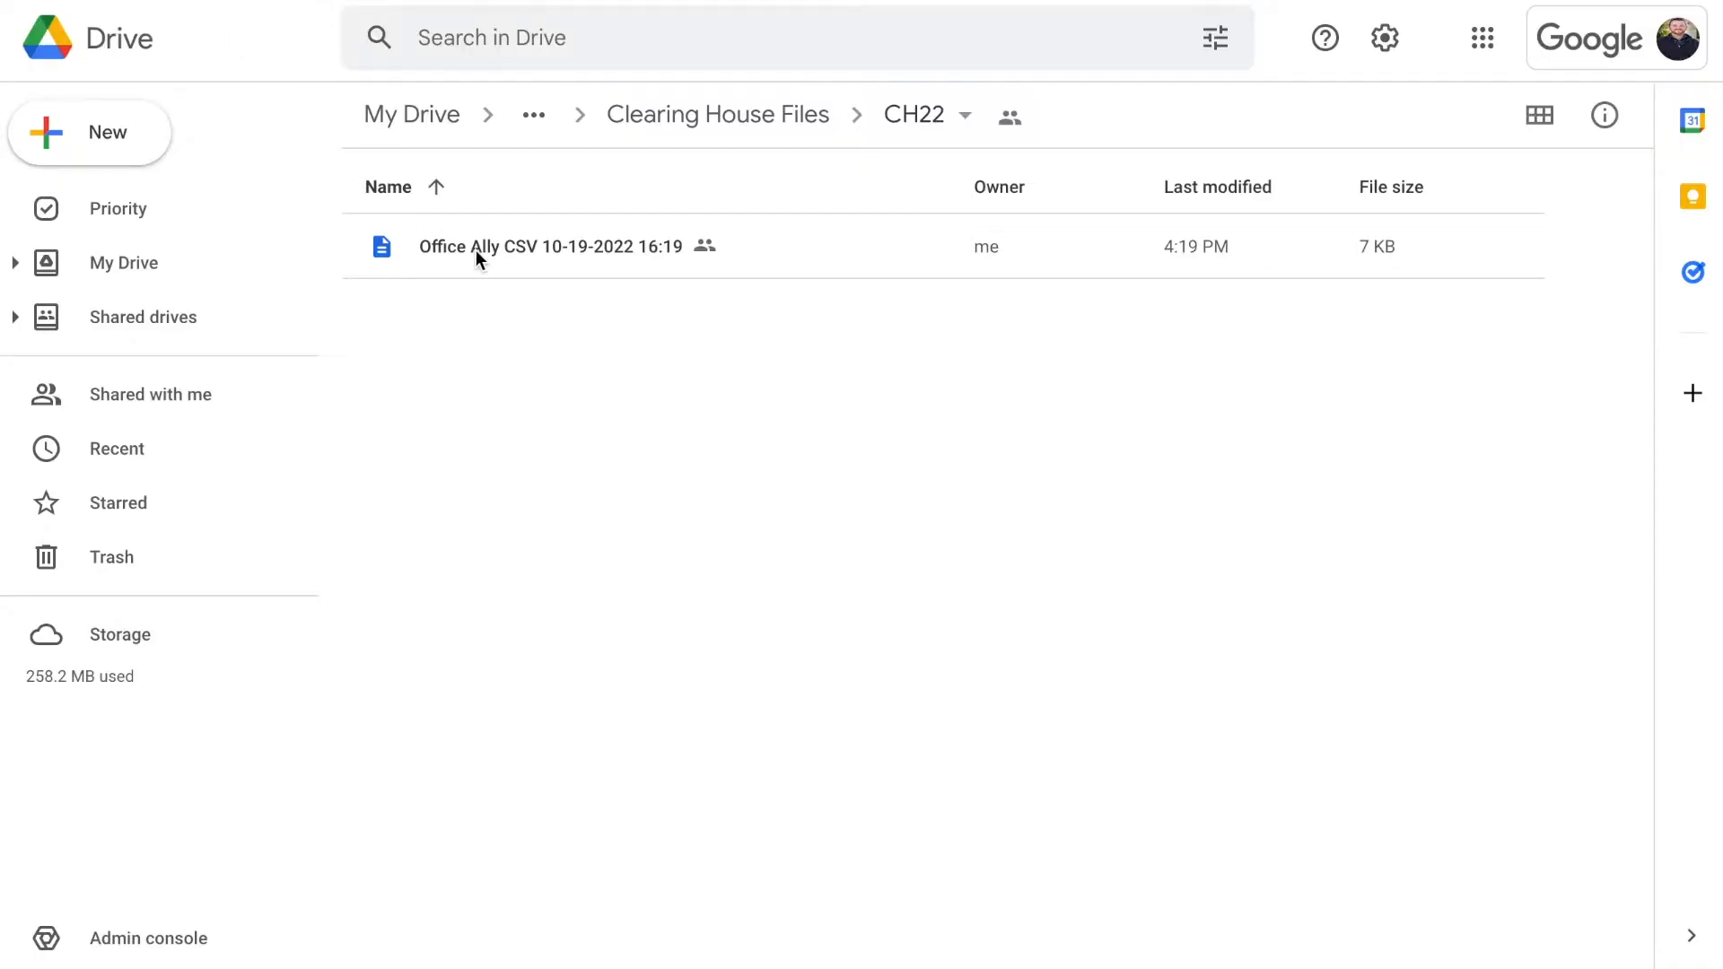
double_click(534, 255)
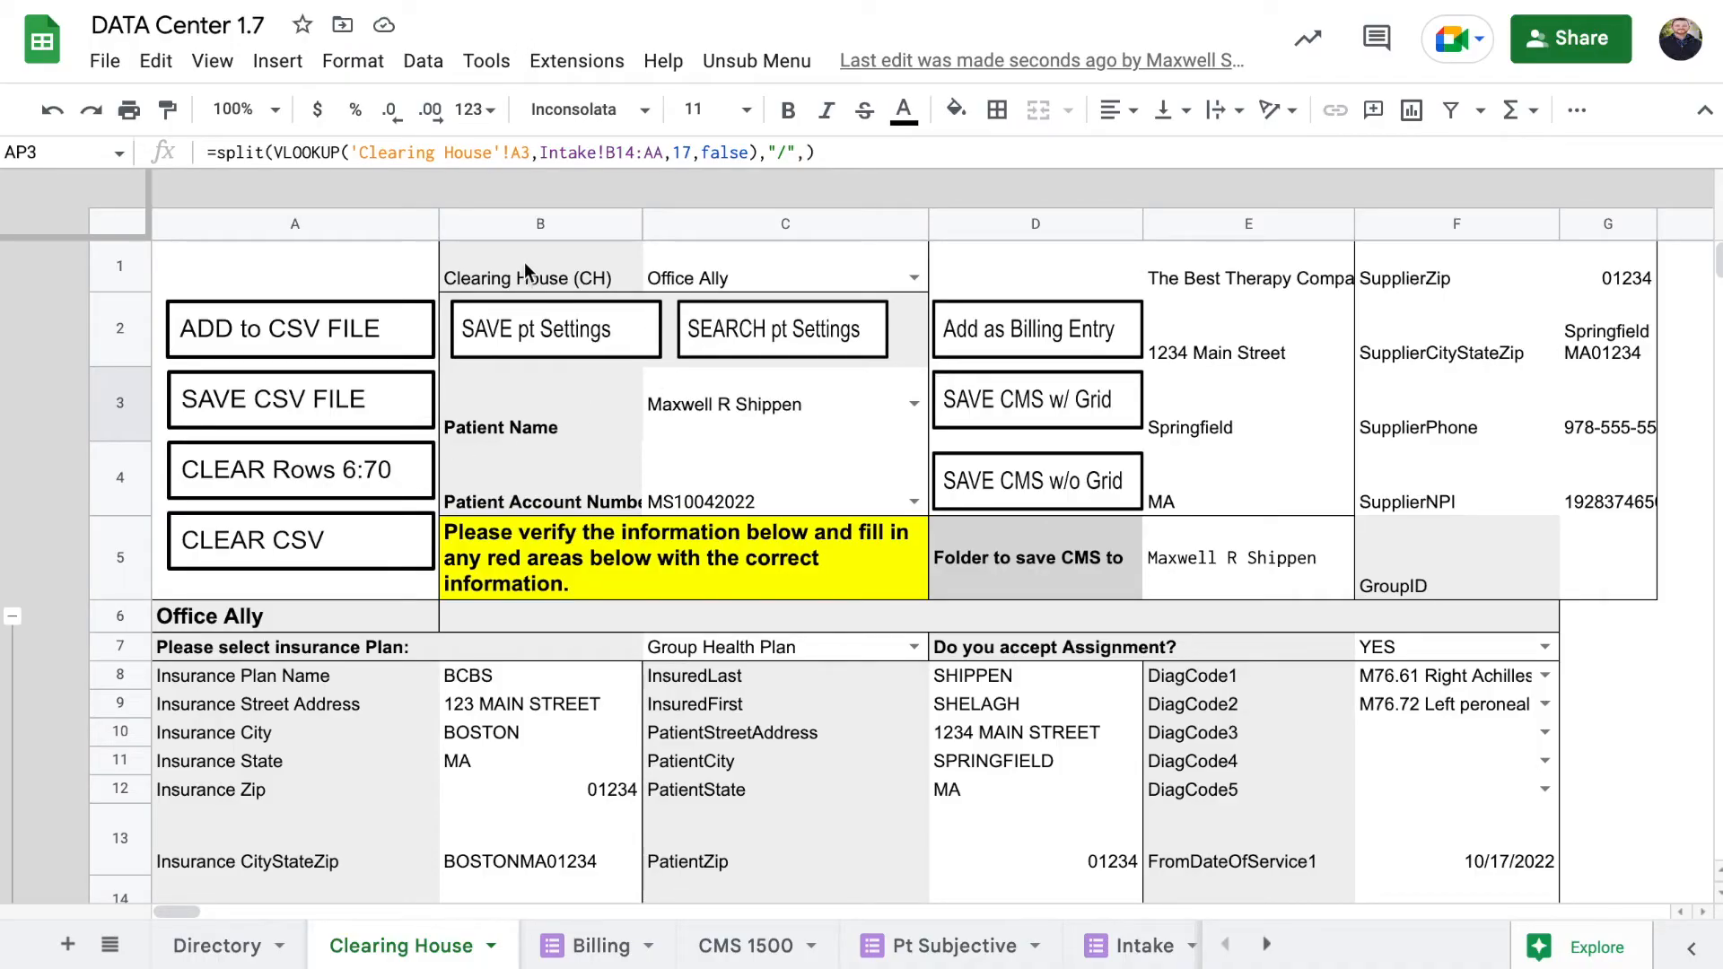
On the Directory sheet, set B6 to '2 First Name + Last Name + Patient Account Number'
left_click(232, 951)
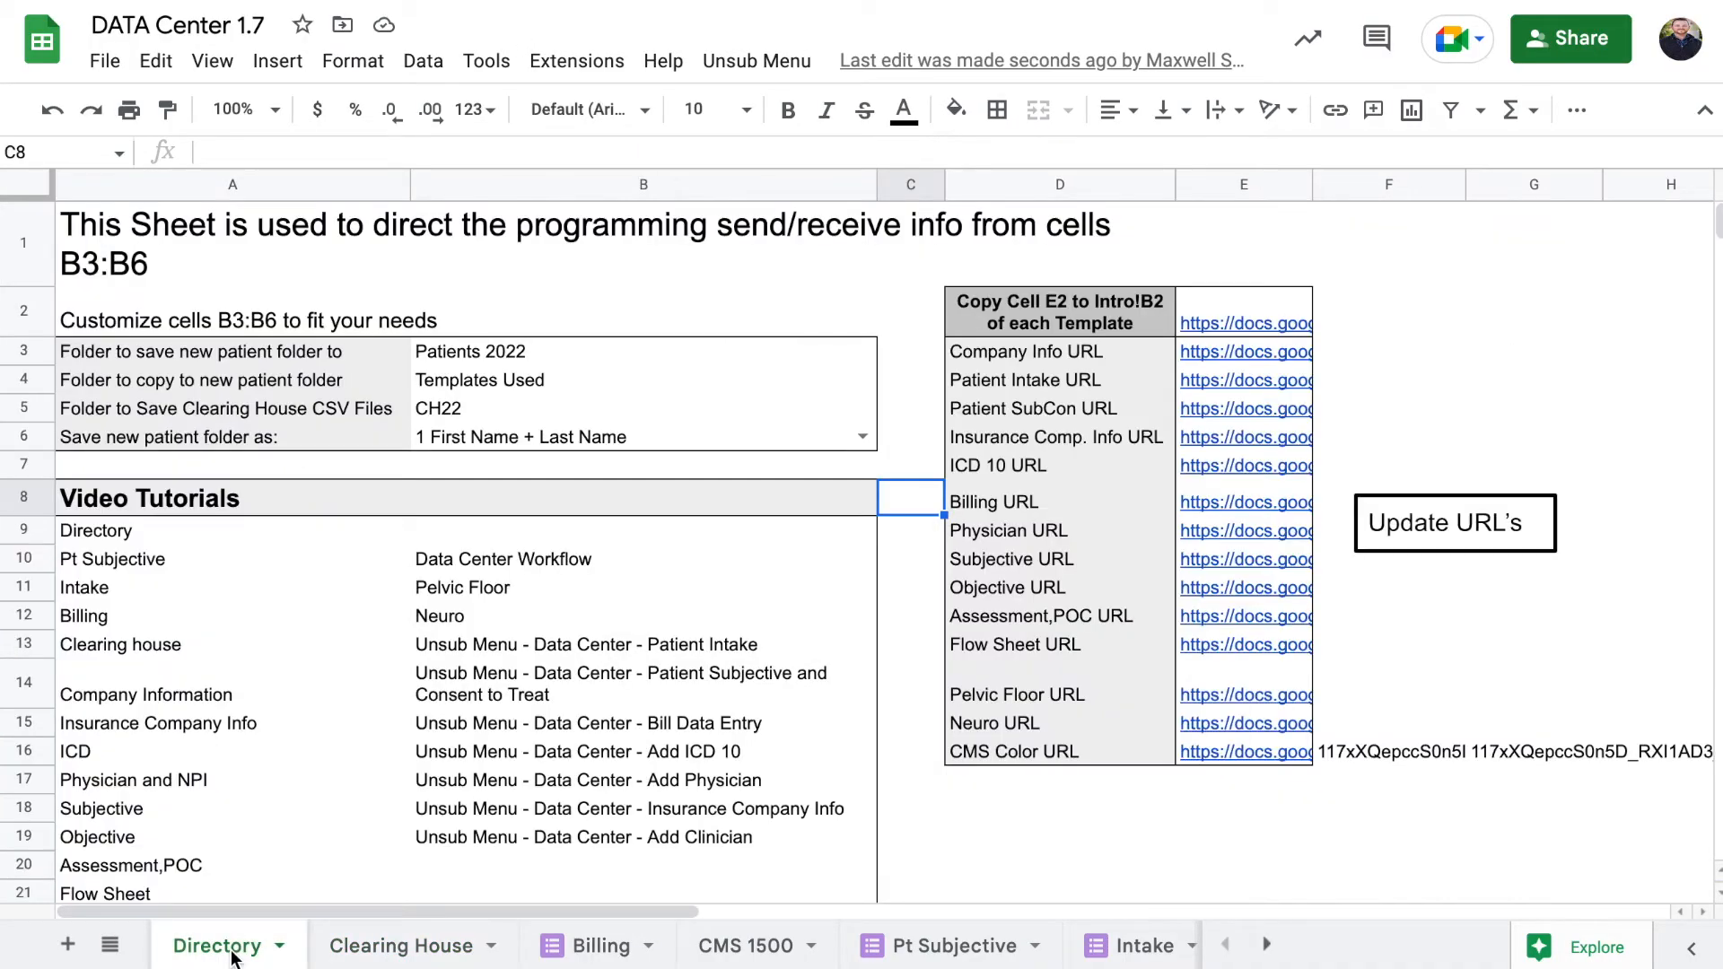
left_click(479, 437)
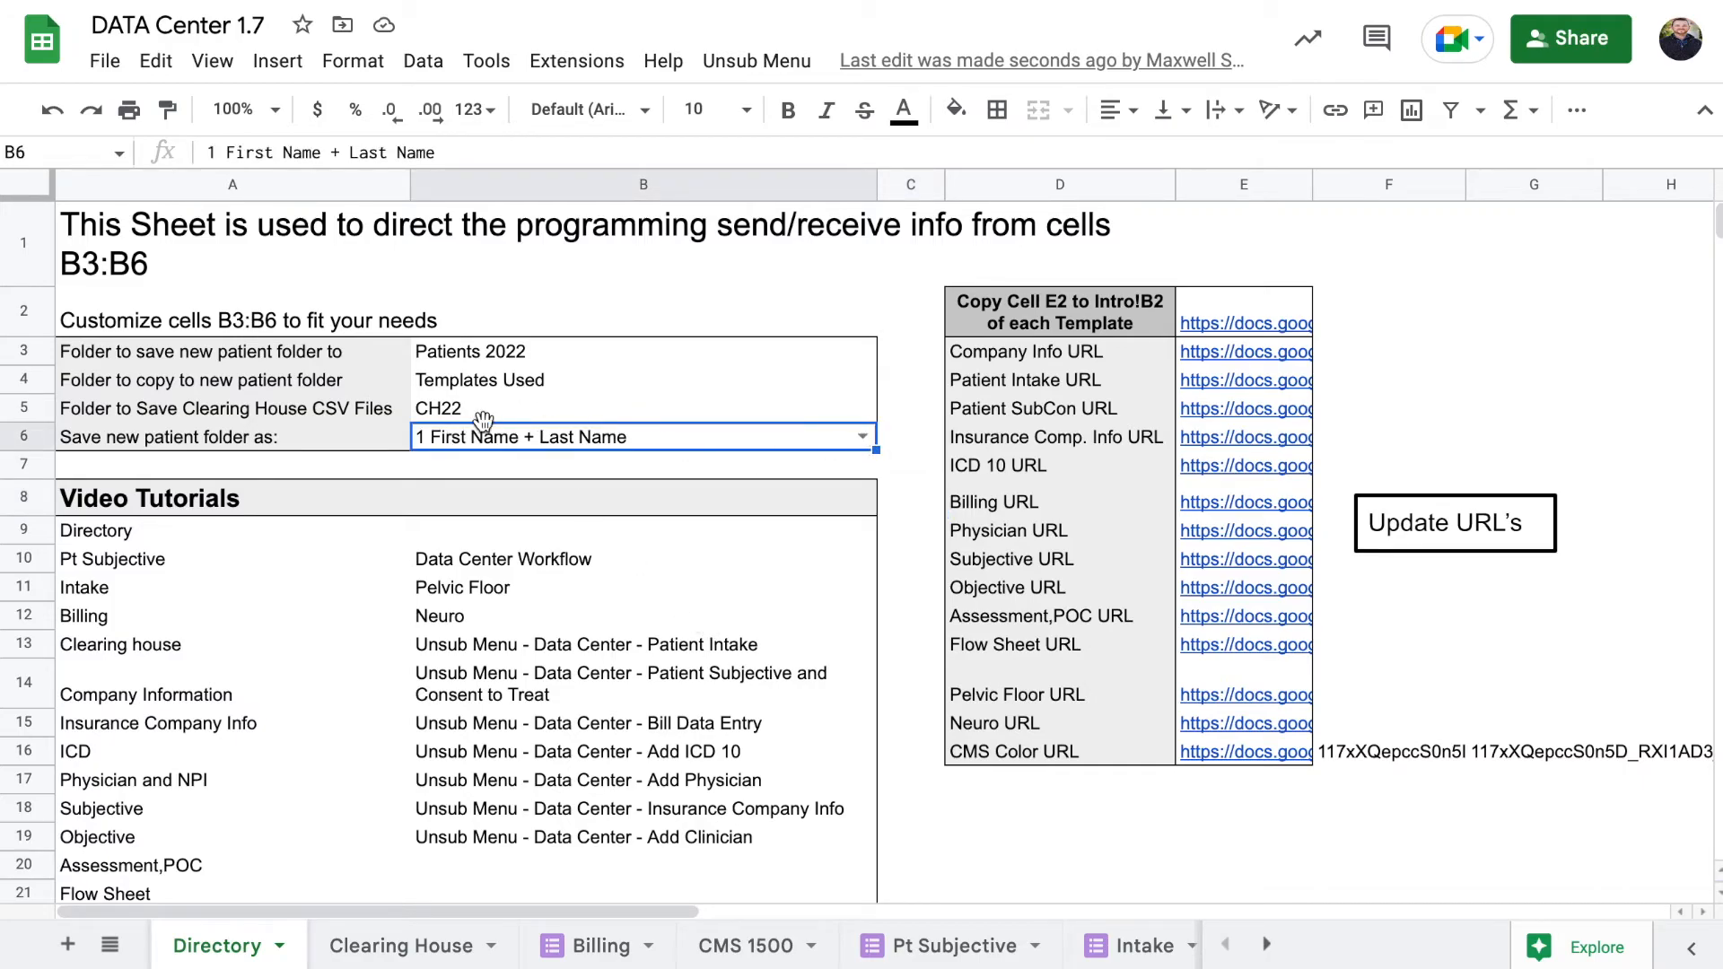
left_click(481, 402)
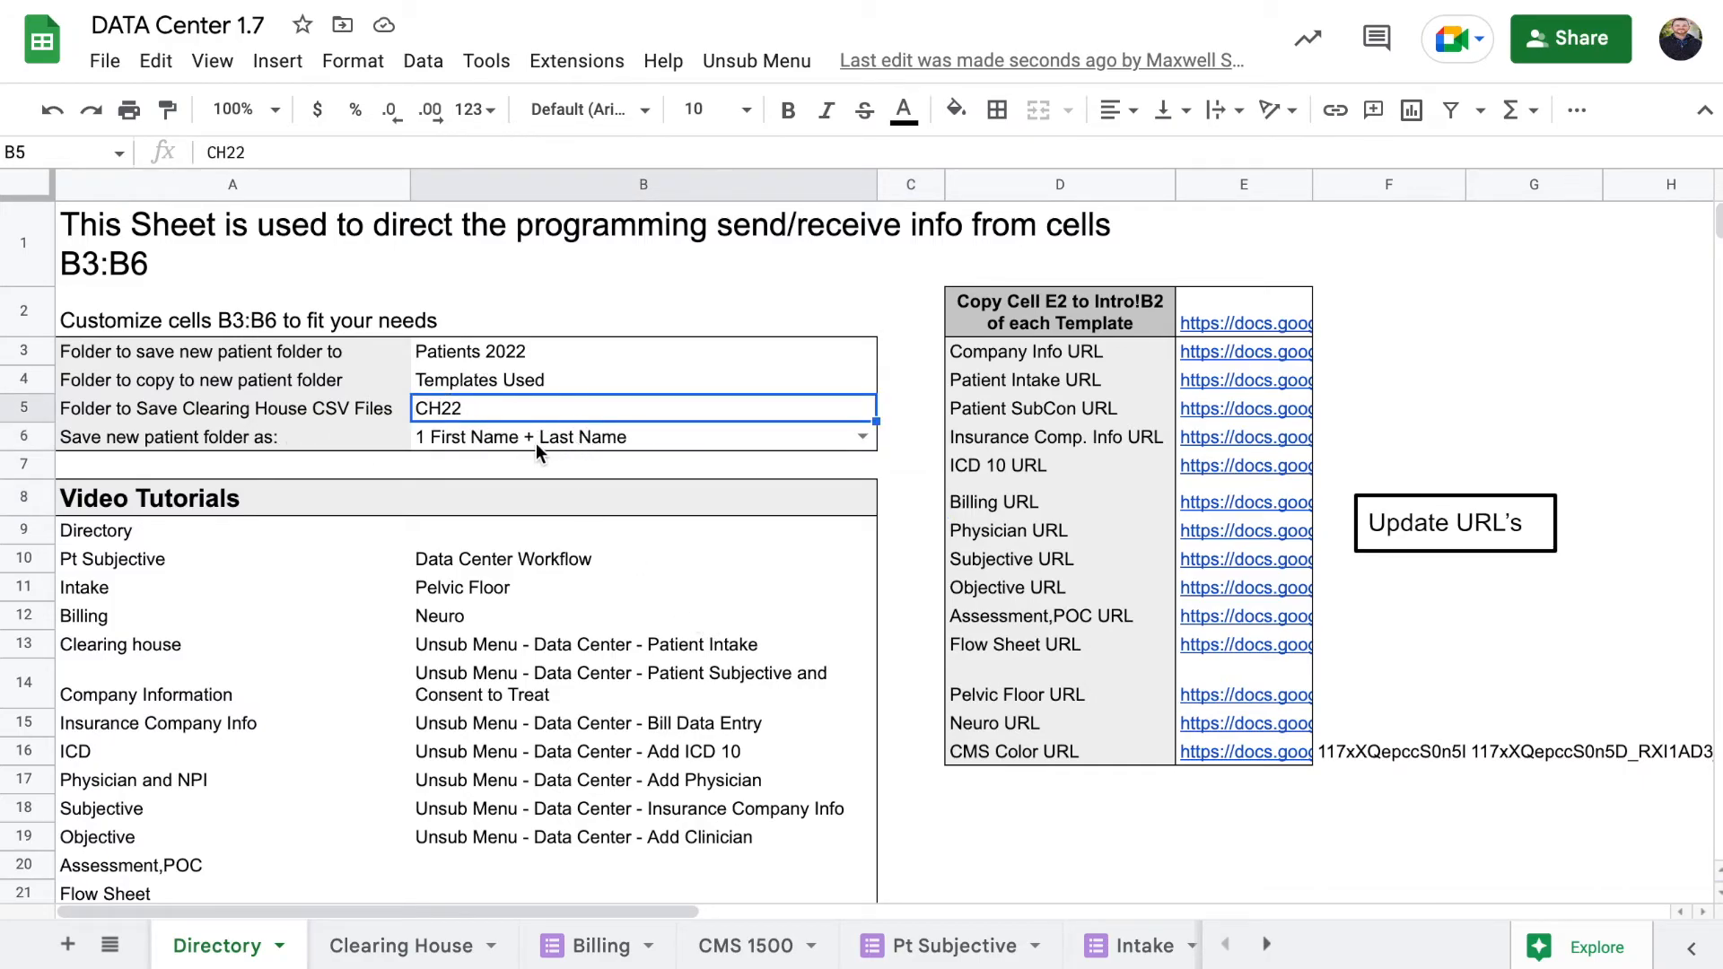
left_click(575, 442)
left_click(863, 437)
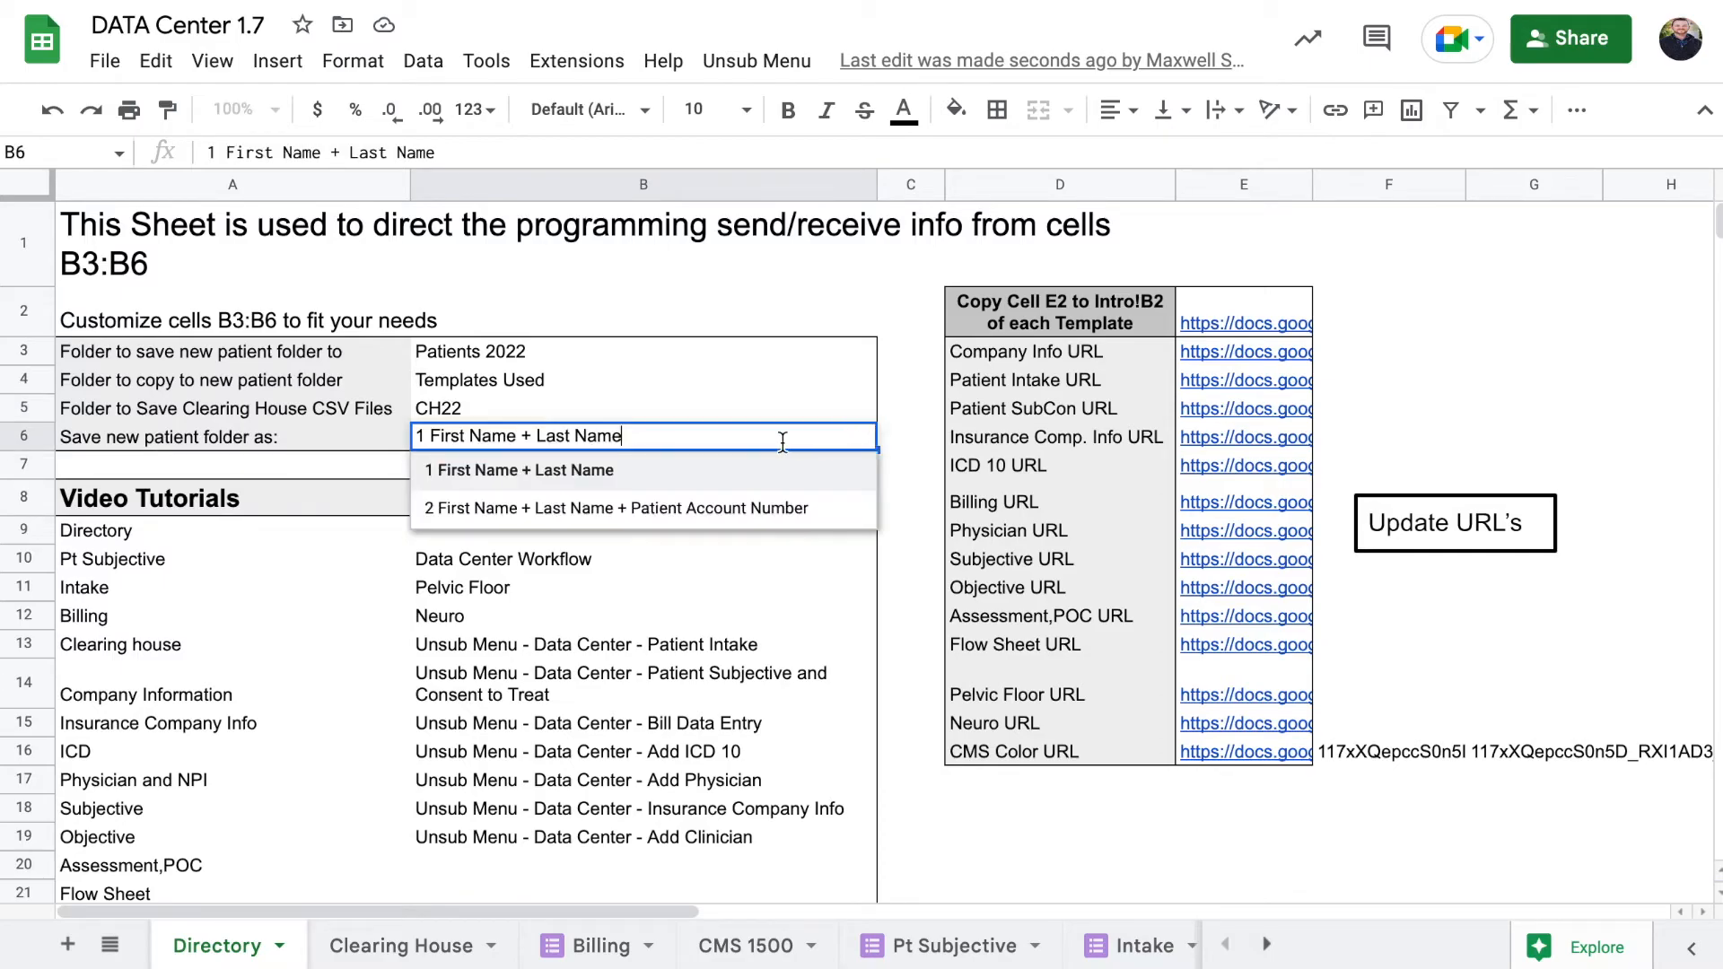
left_click(680, 504)
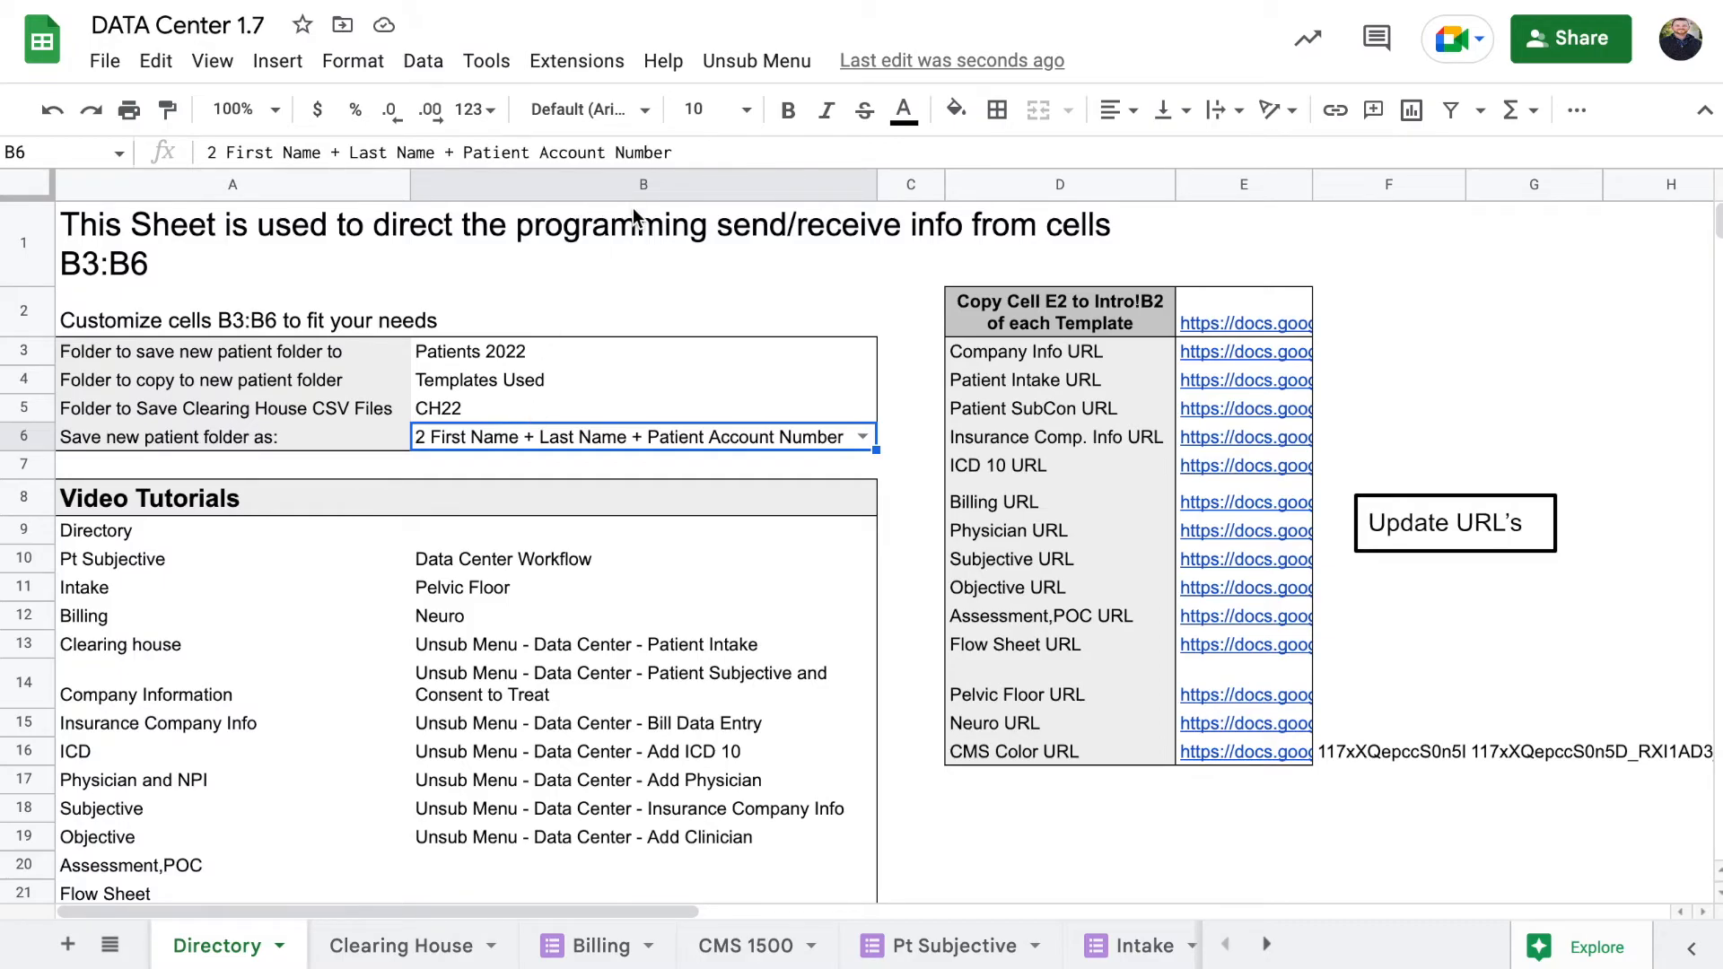
Open Patient Intake from the Unsub Menu and enter the patient's first and last name
left_click(756, 60)
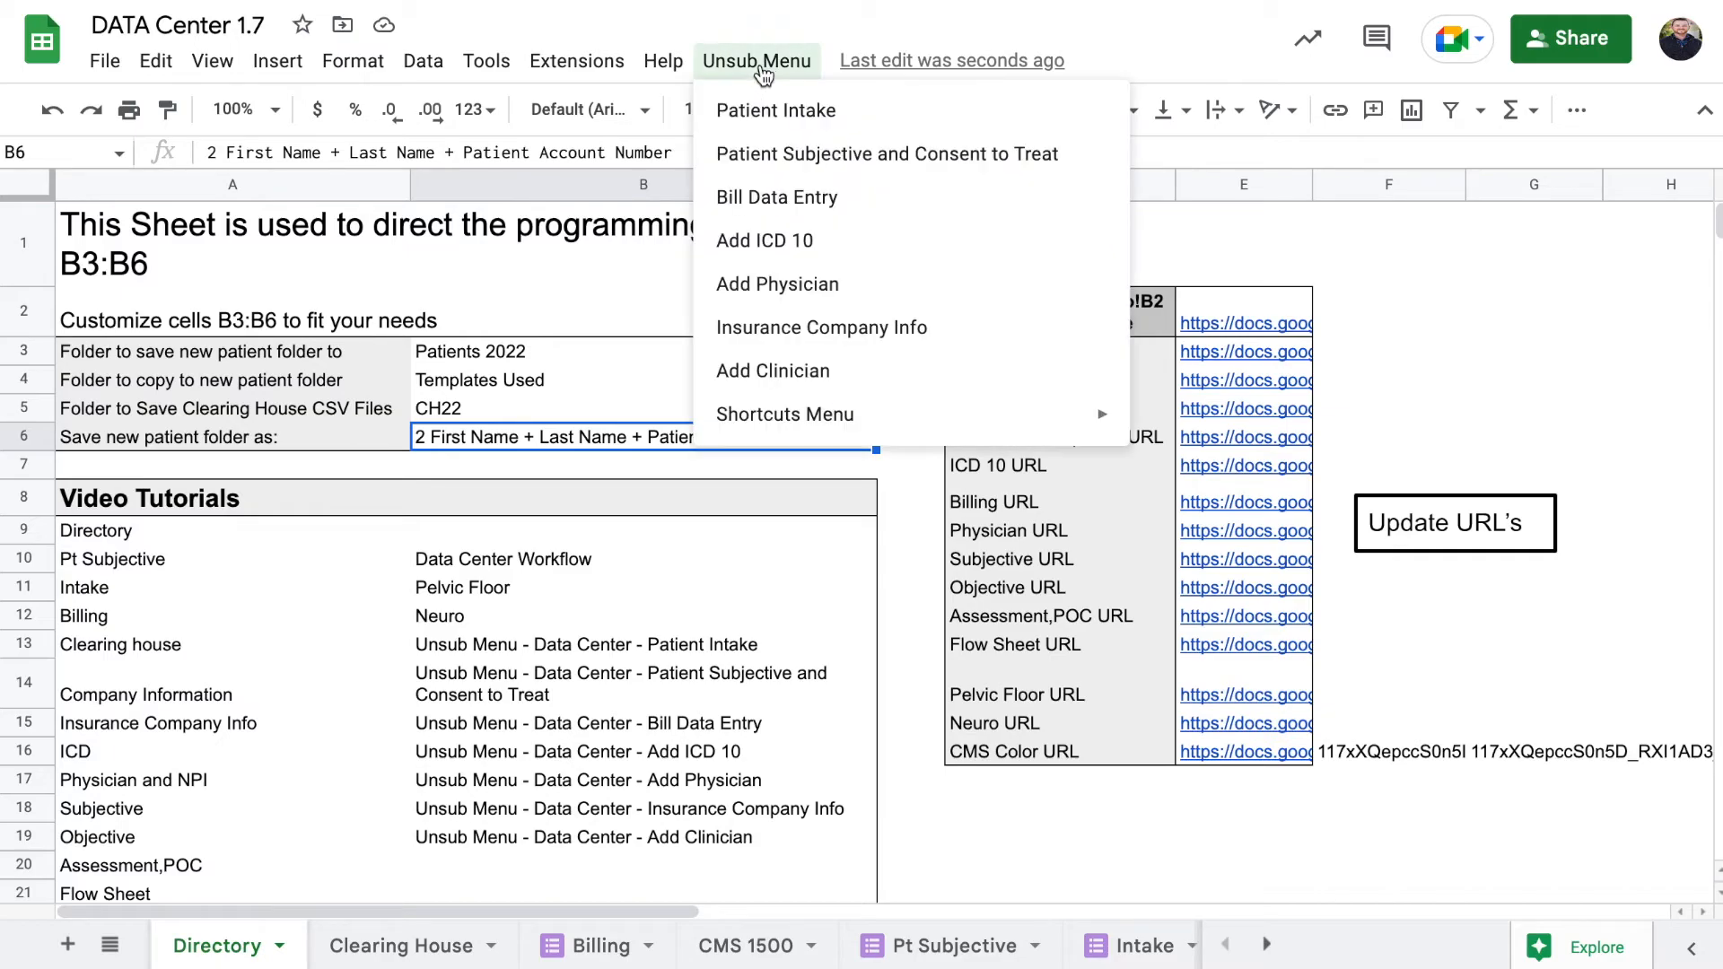
left_click(835, 110)
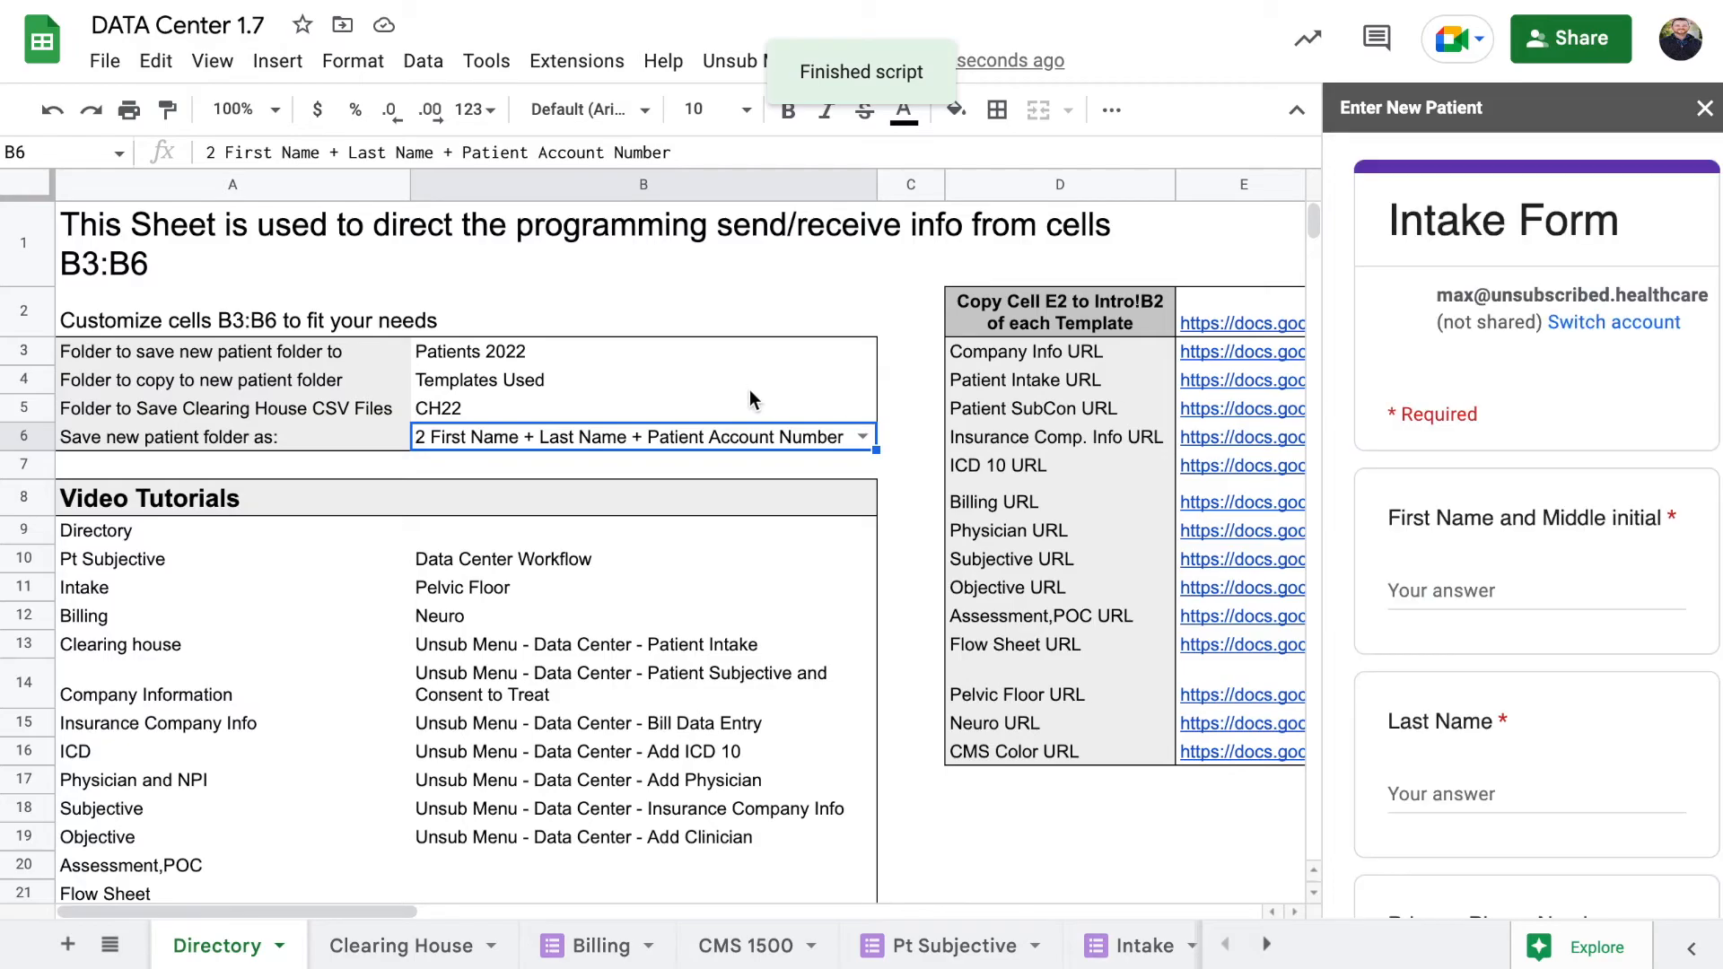
left_click(1469, 588)
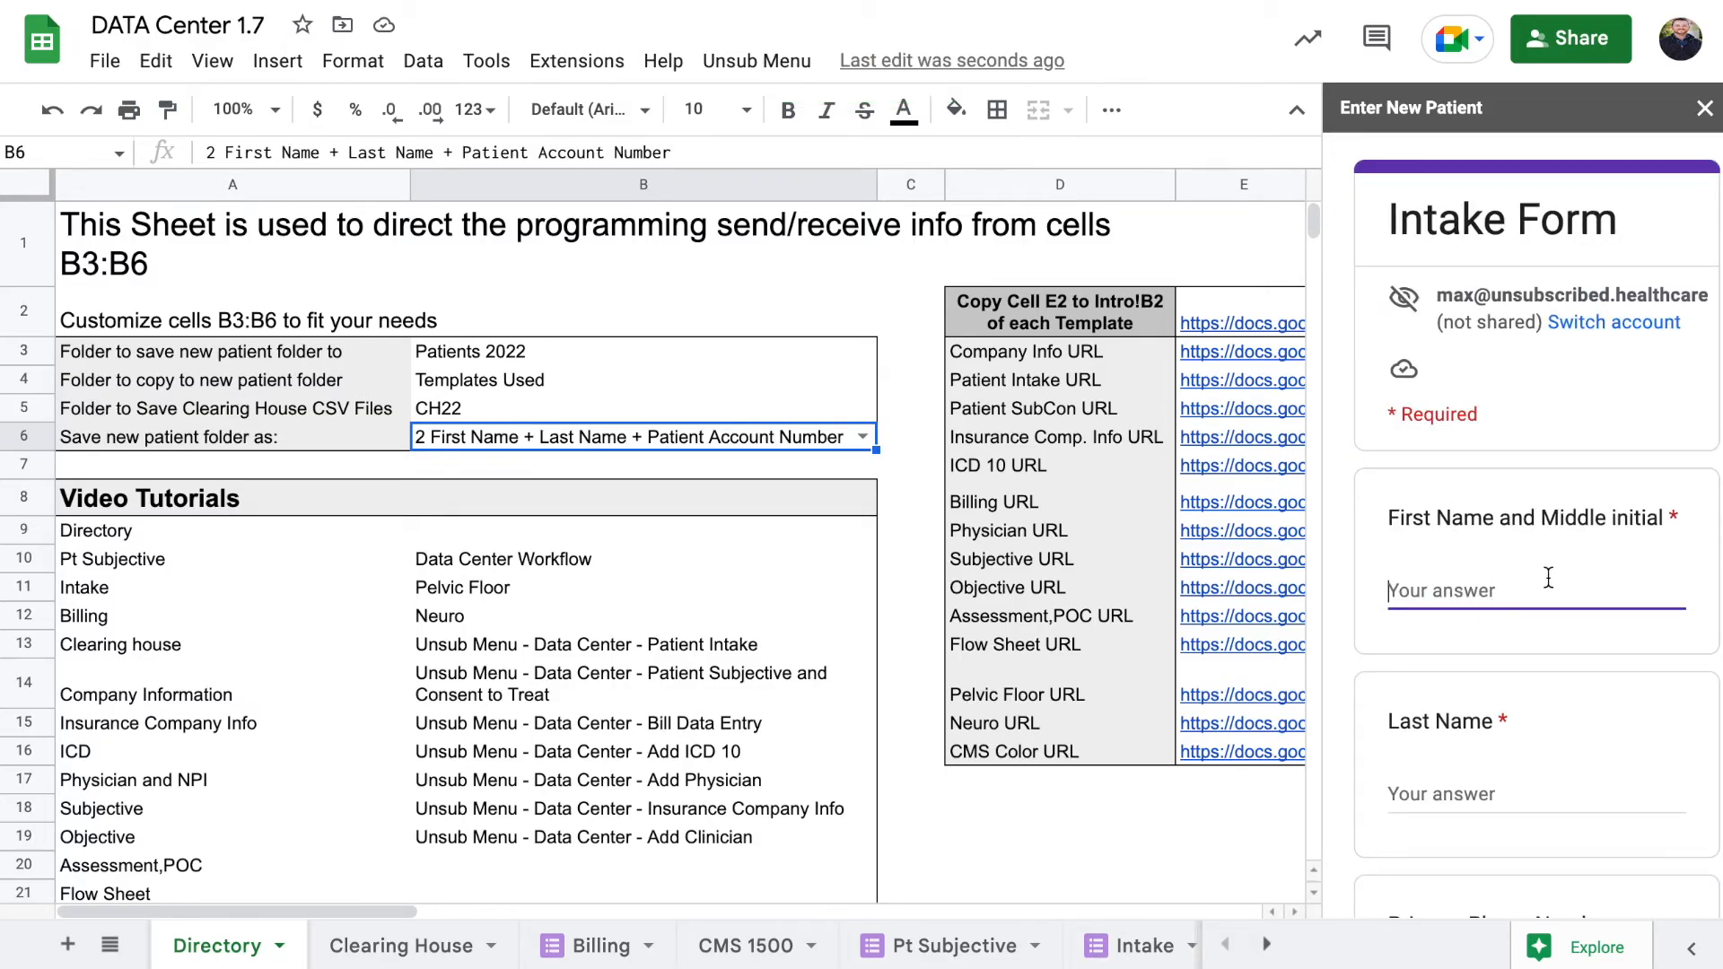
type("John")
key("Tab")
type("Smith")
Enter the patient's initials-plus-date account code and submit the intake form
scroll(1536, 538, "down", 15)
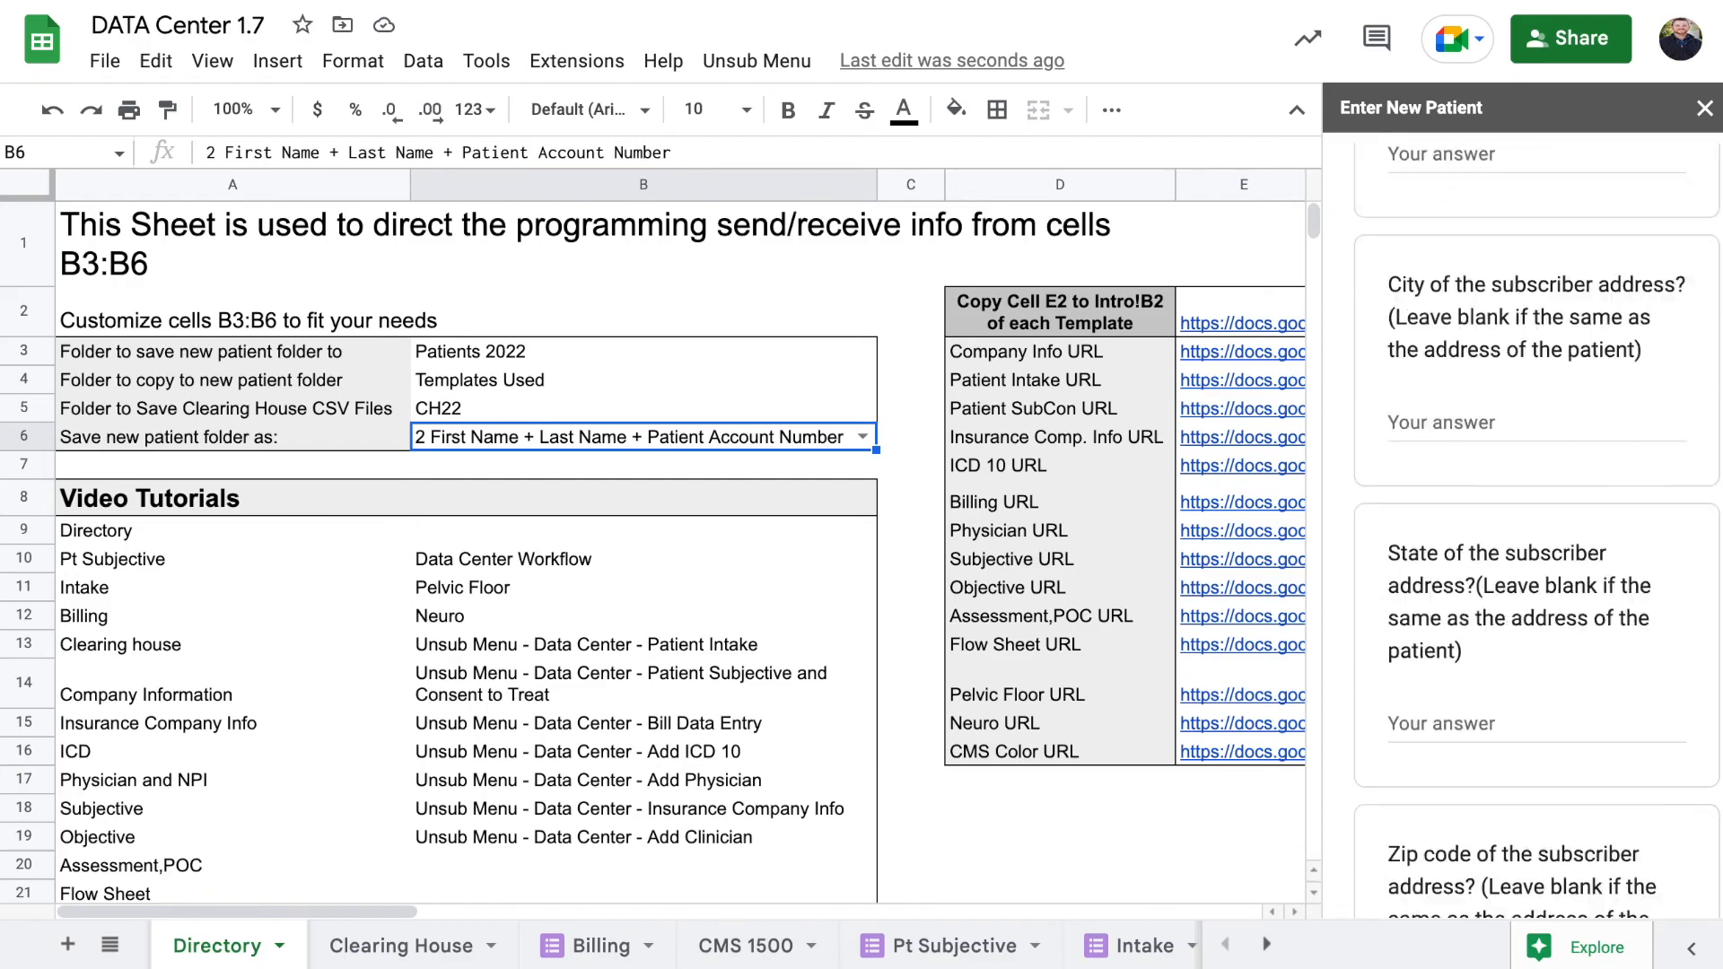
scroll(1521, 611, "down", 10)
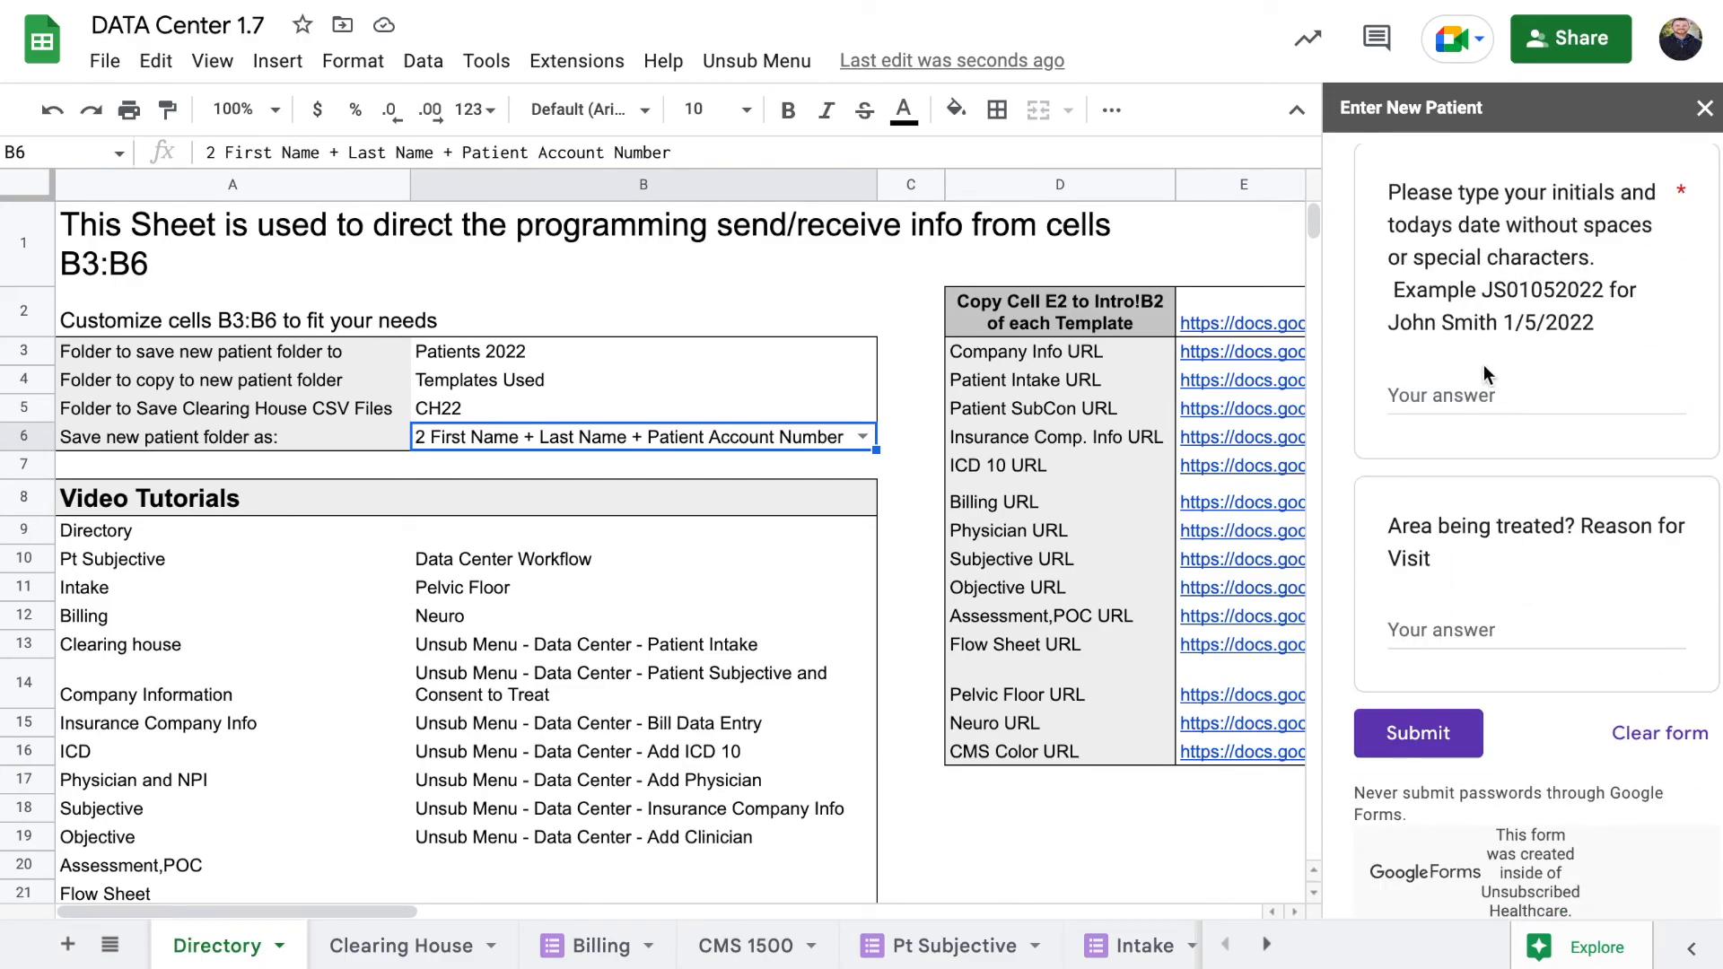
left_click(1480, 386)
type("JS10")
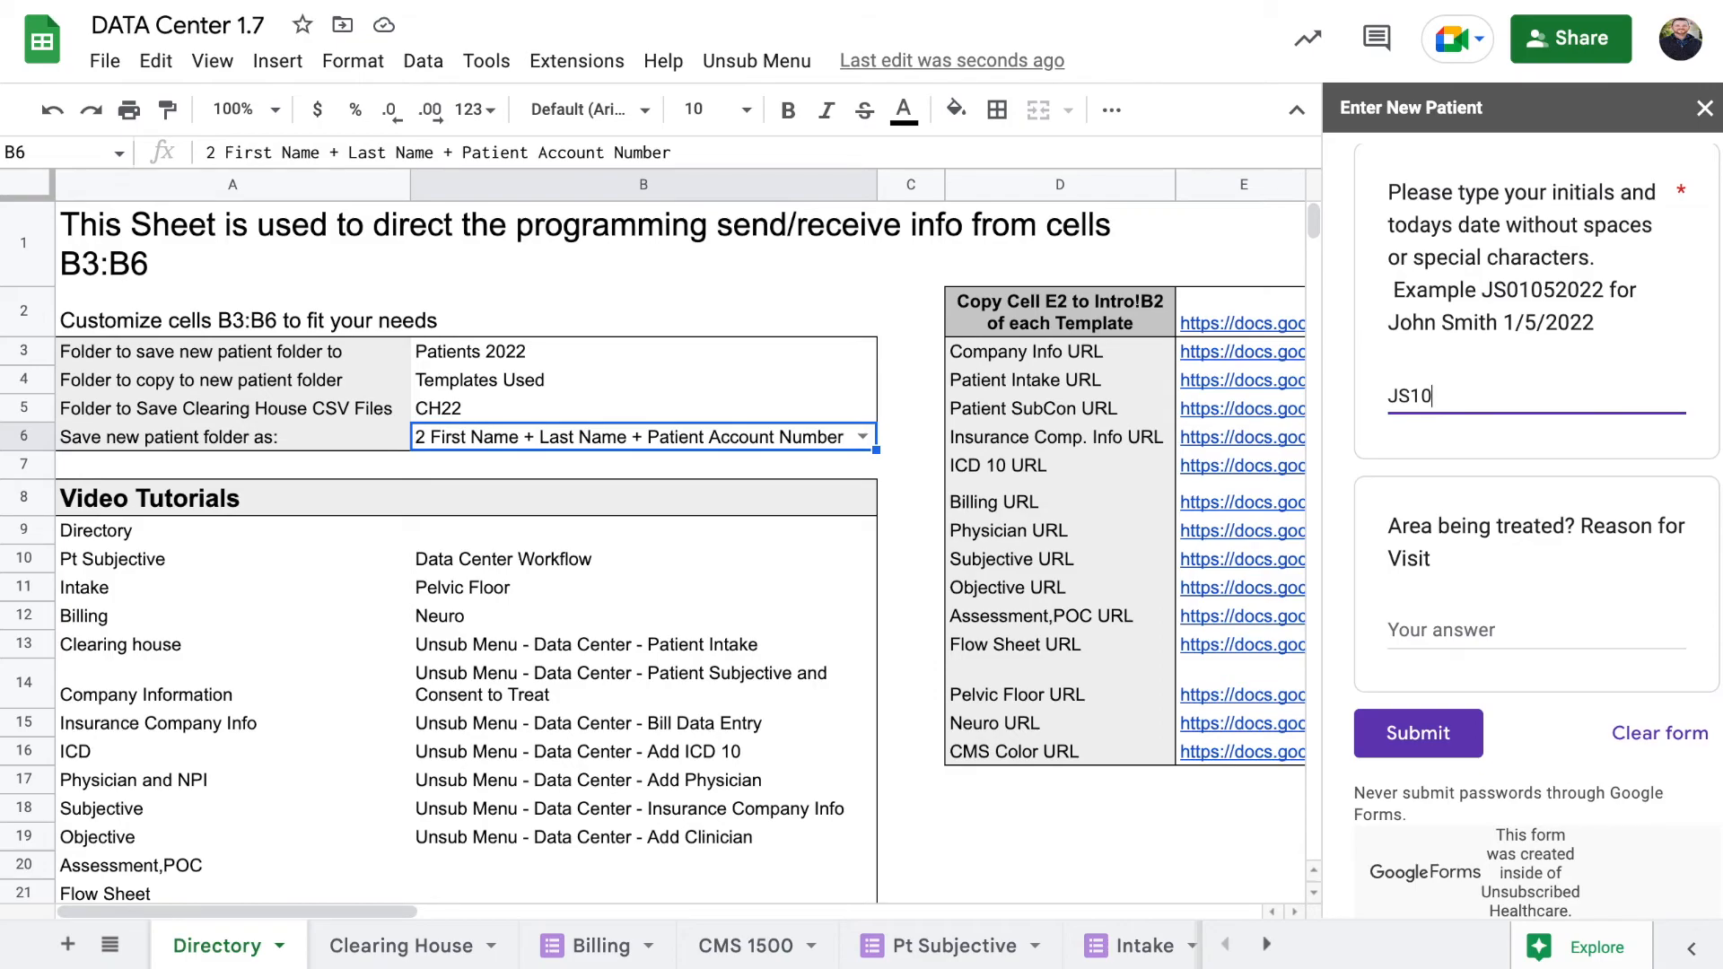
type("192022")
left_click(1399, 736)
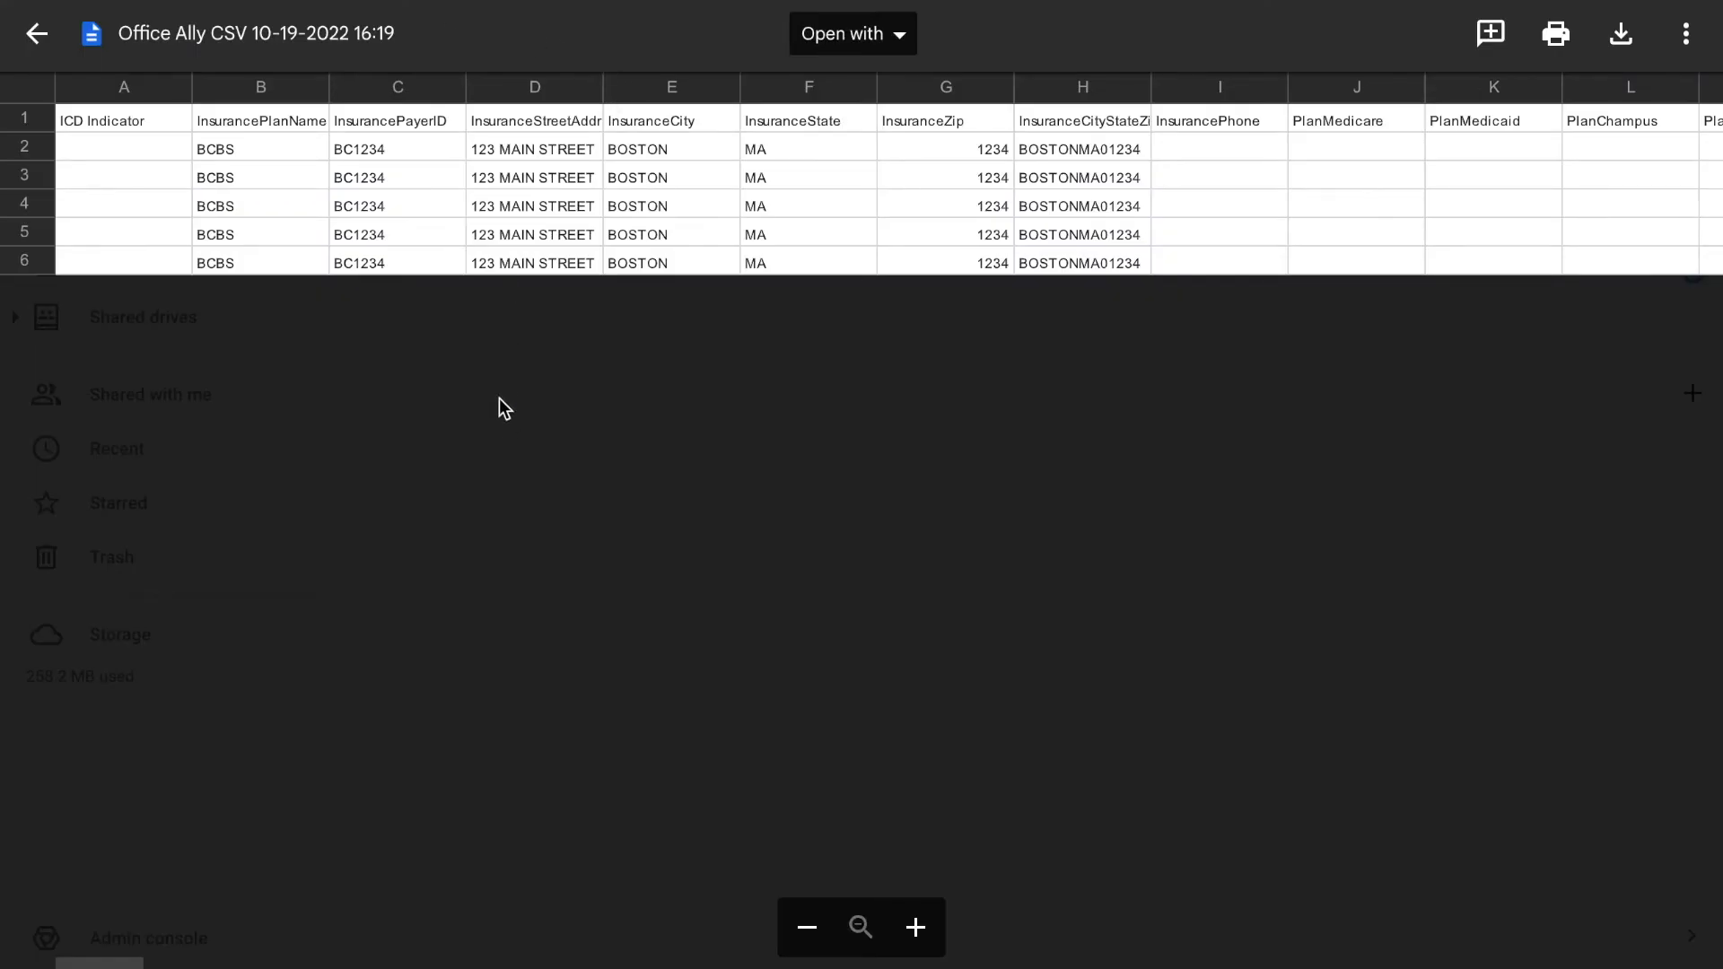
Close the CSV preview and go through Unsubscribed Patients > Patients 2022 into the newest patient folder
left_click(37, 33)
left_click(737, 117)
left_click(704, 115)
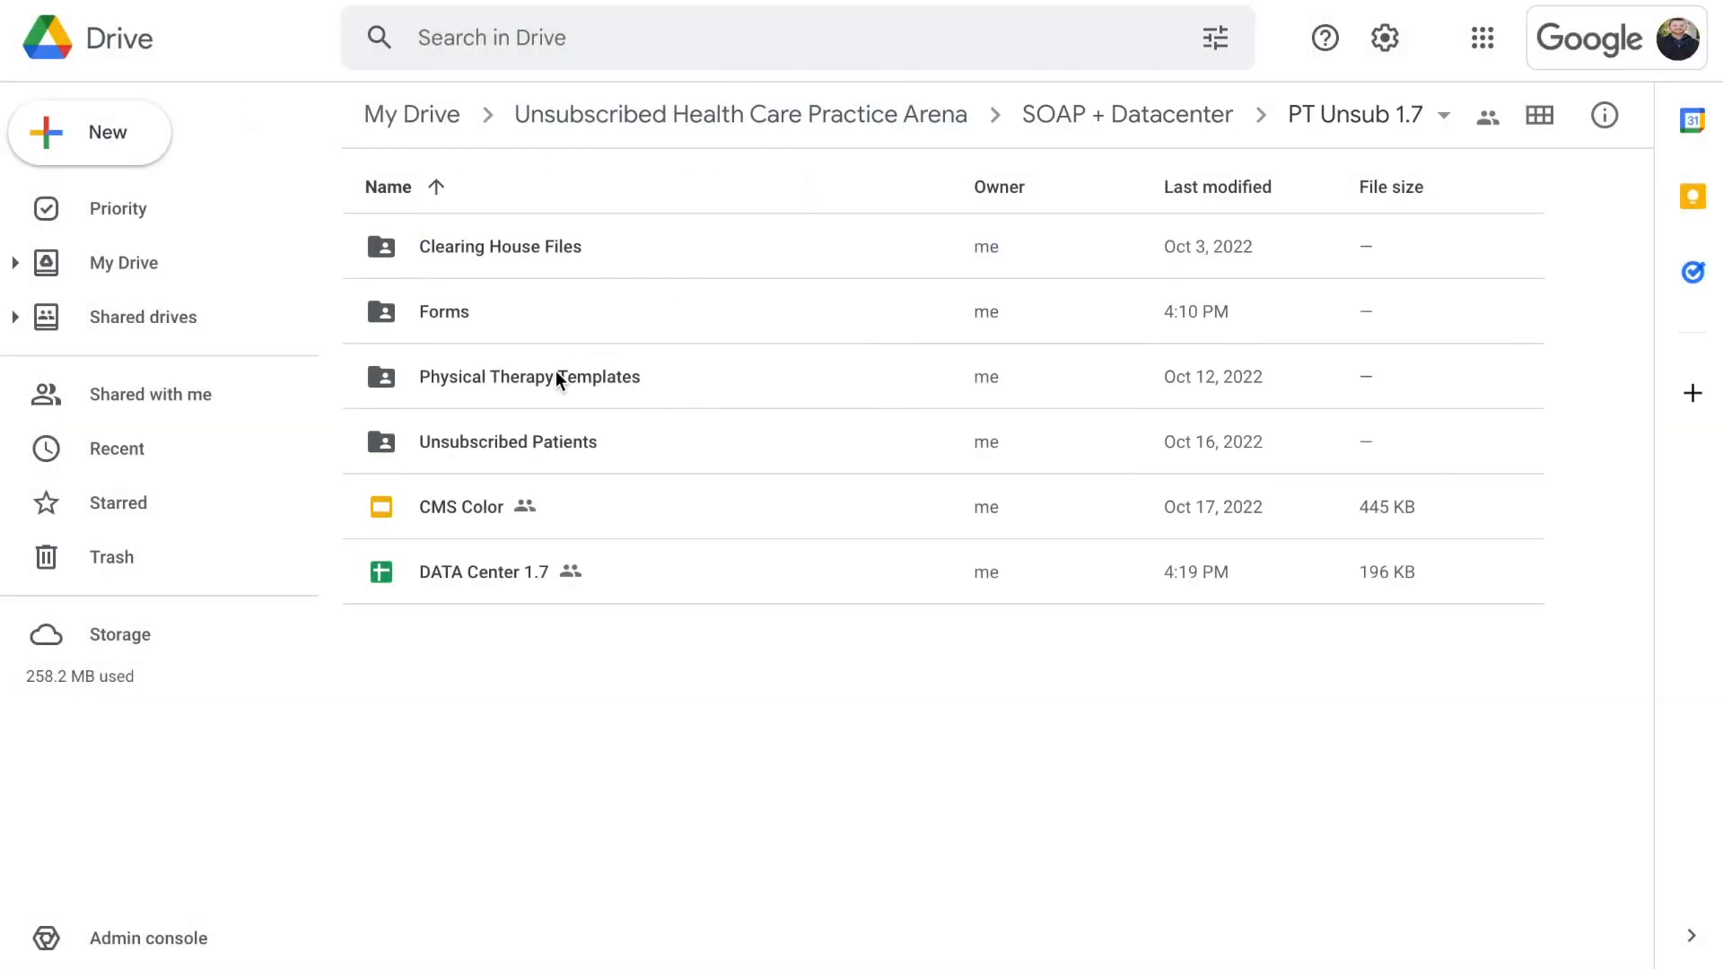
double_click(546, 444)
double_click(492, 258)
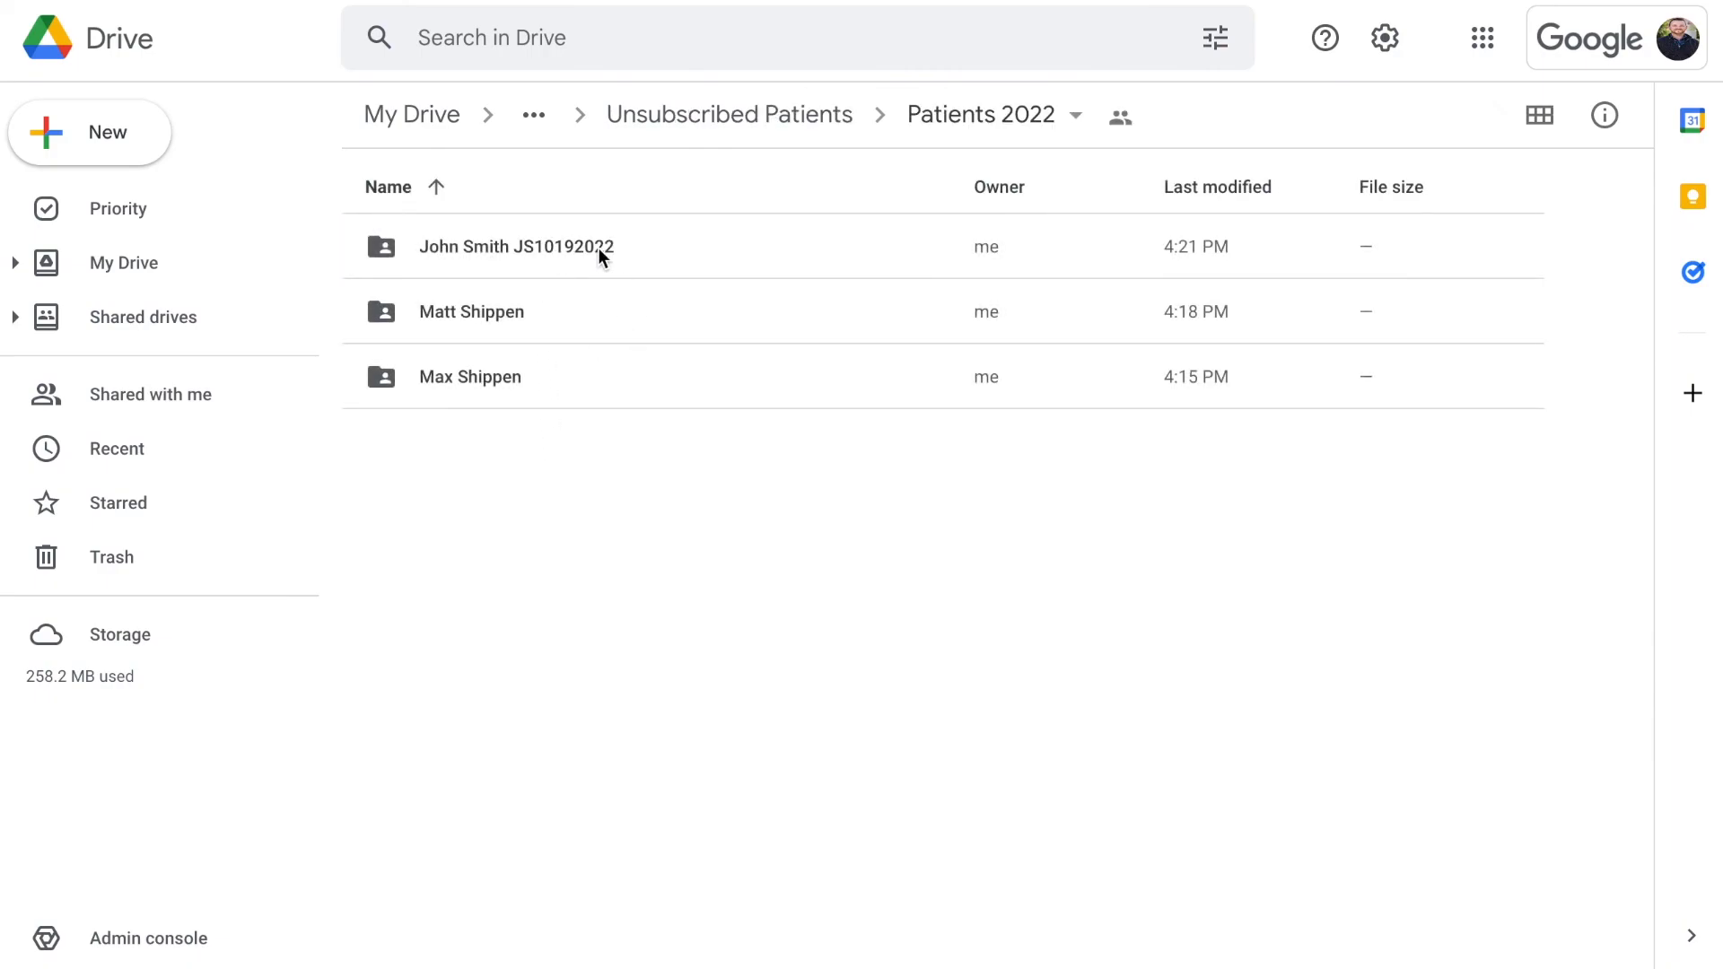
left_click(538, 266)
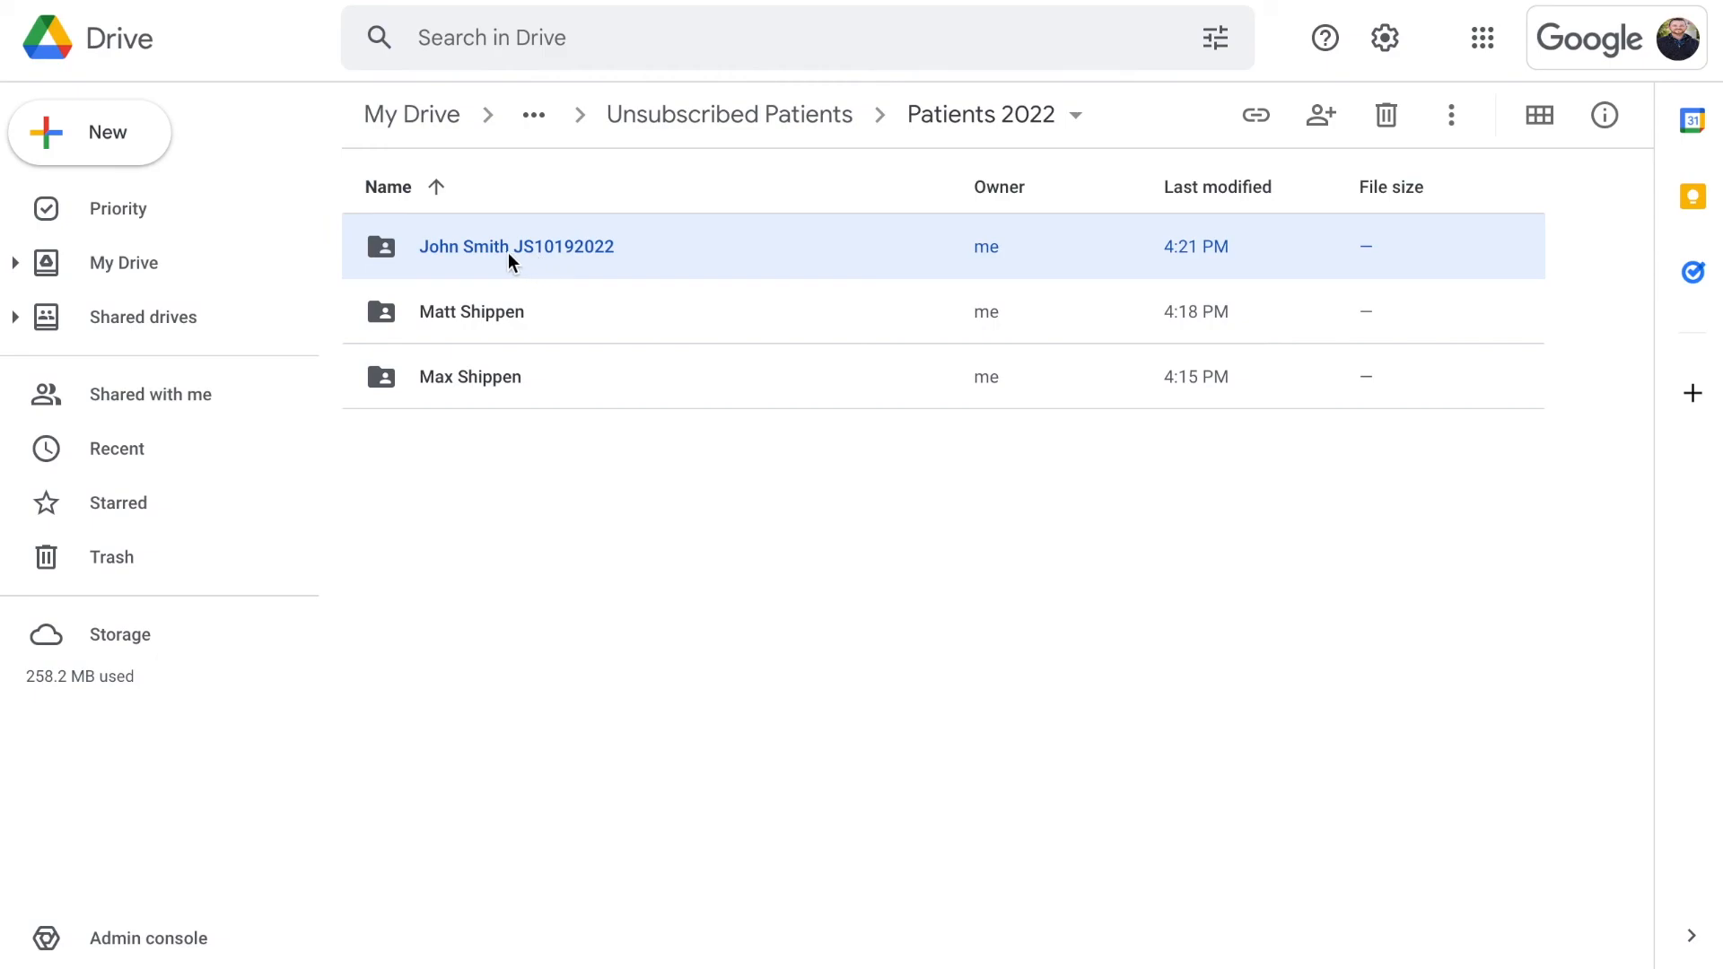
double_click(628, 247)
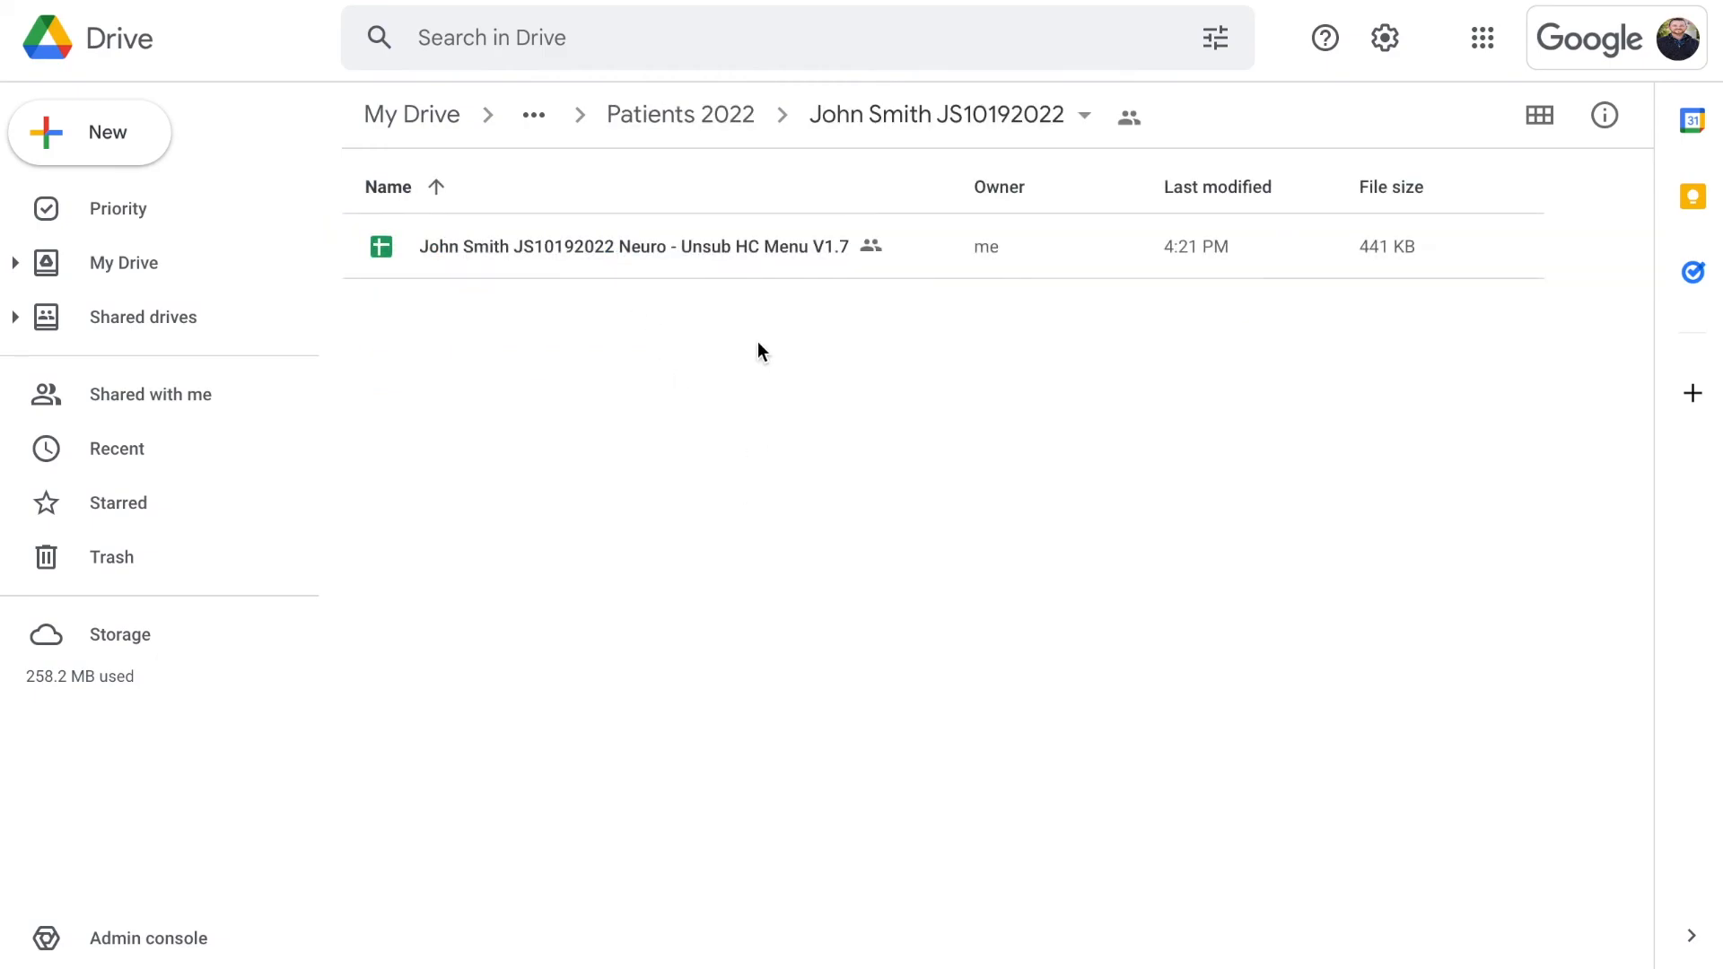
Check the copied Neuro sheet in the folder and return to DATA Center 1.7
left_click(453, 247)
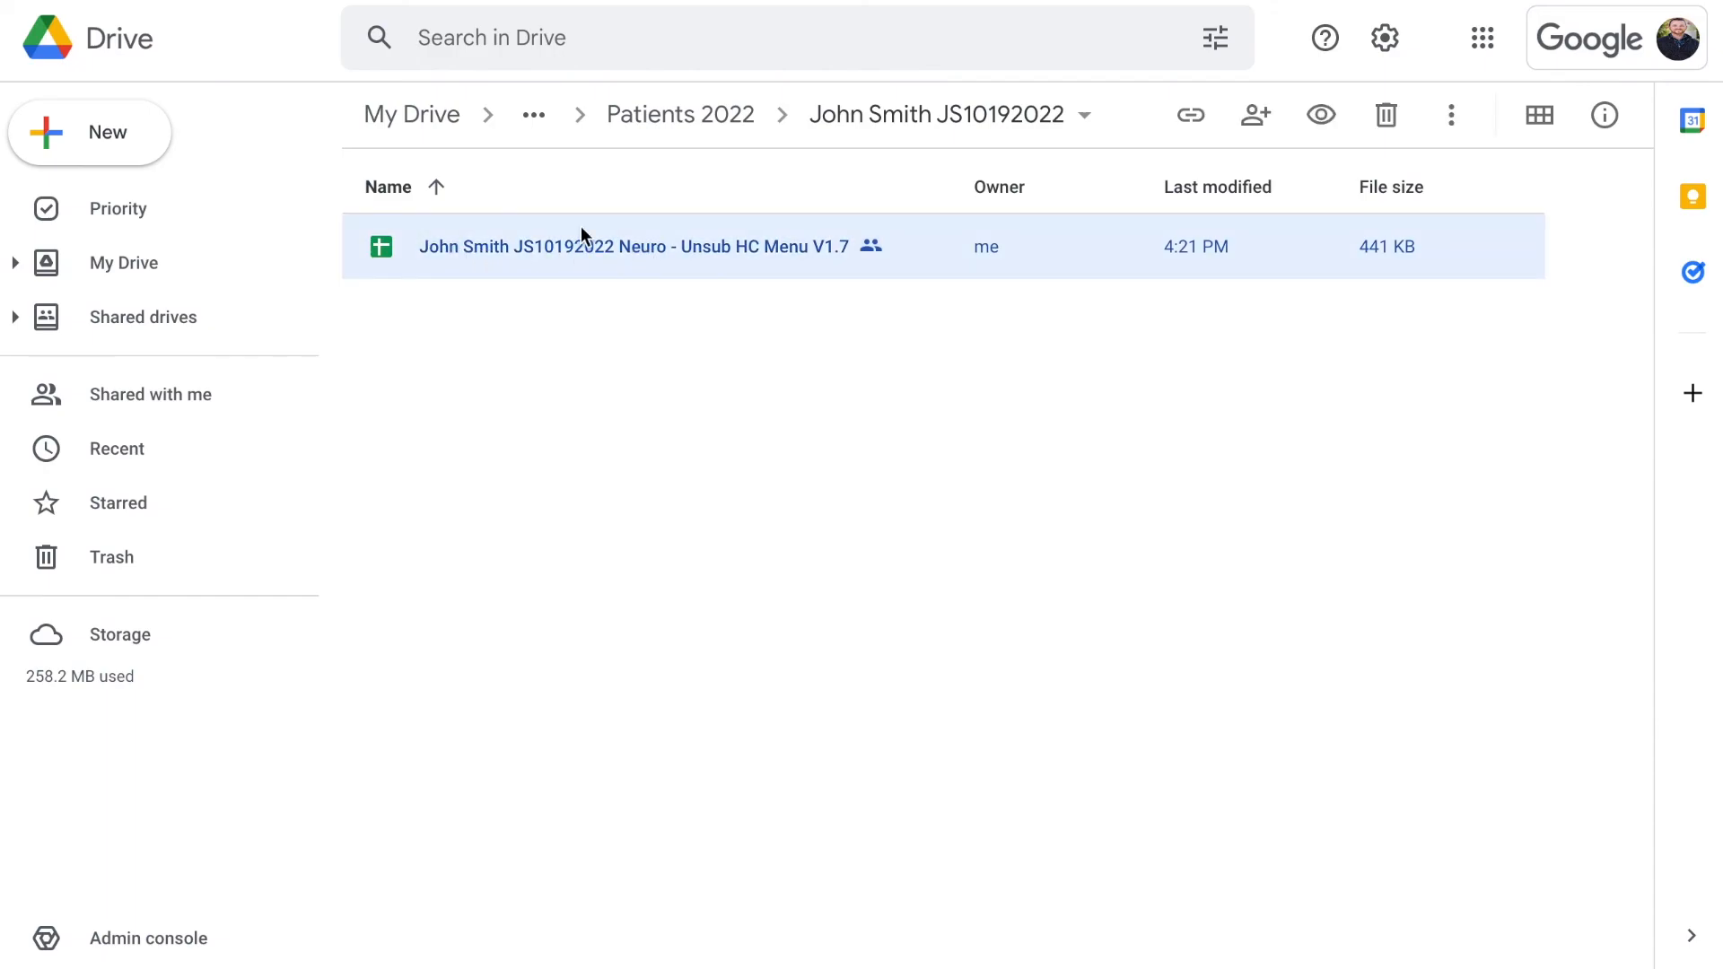
left_click(747, 427)
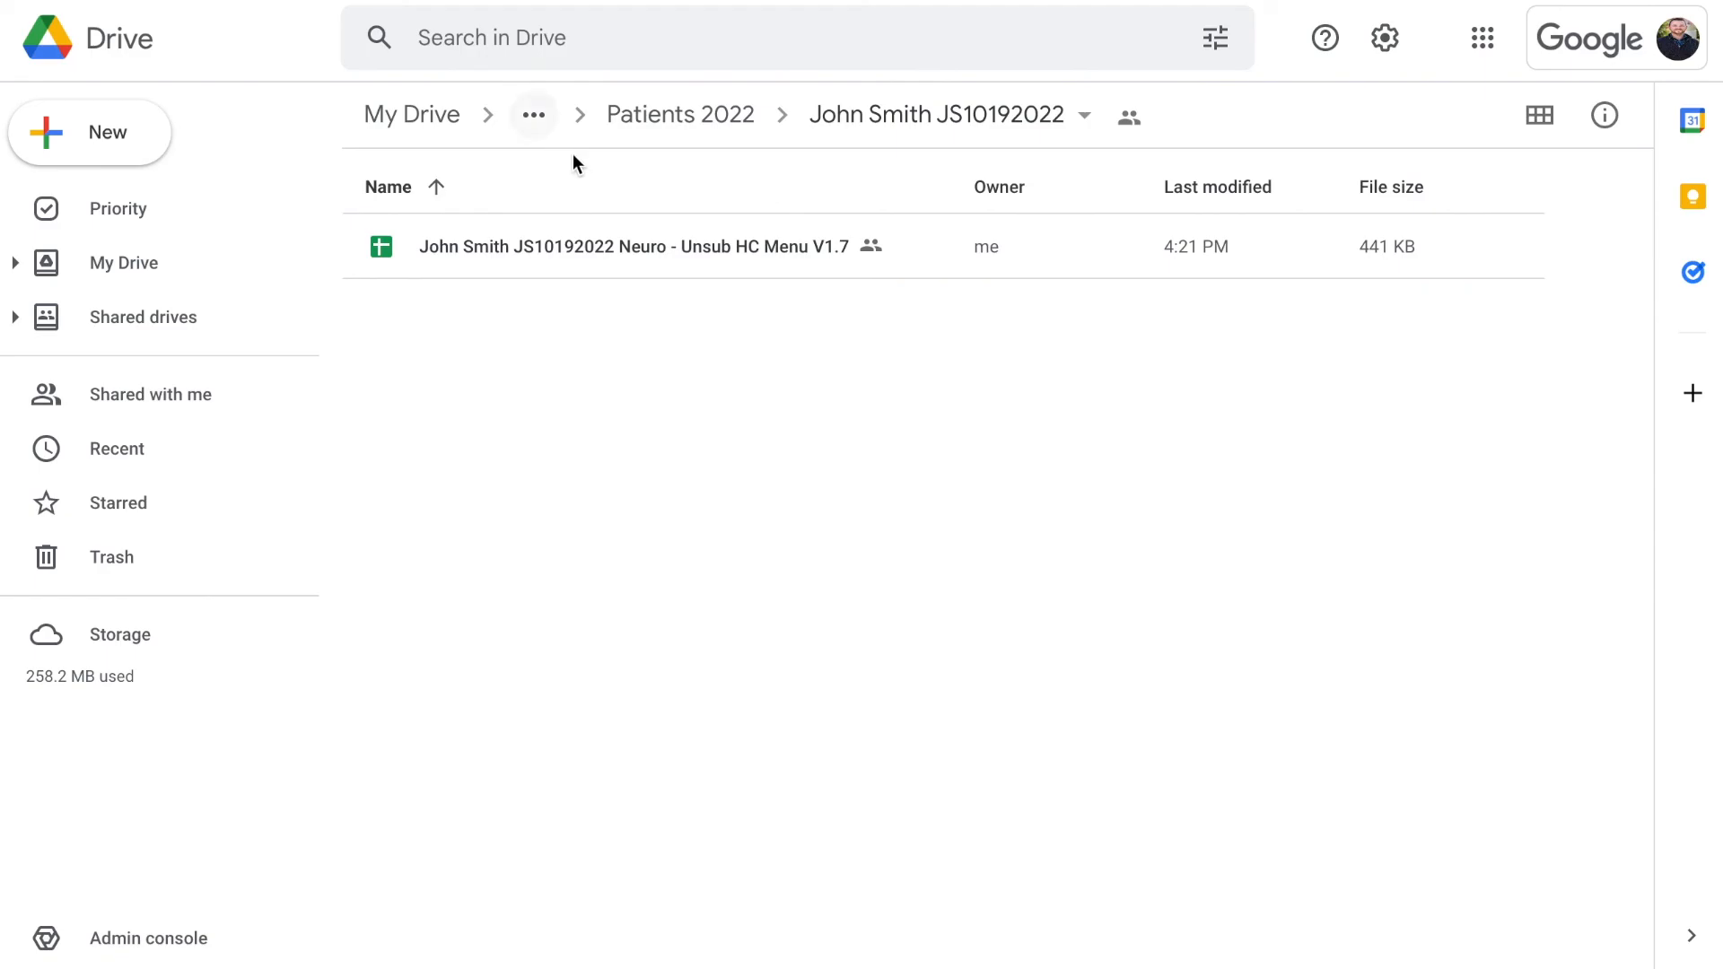
key("ctrl+Tab")
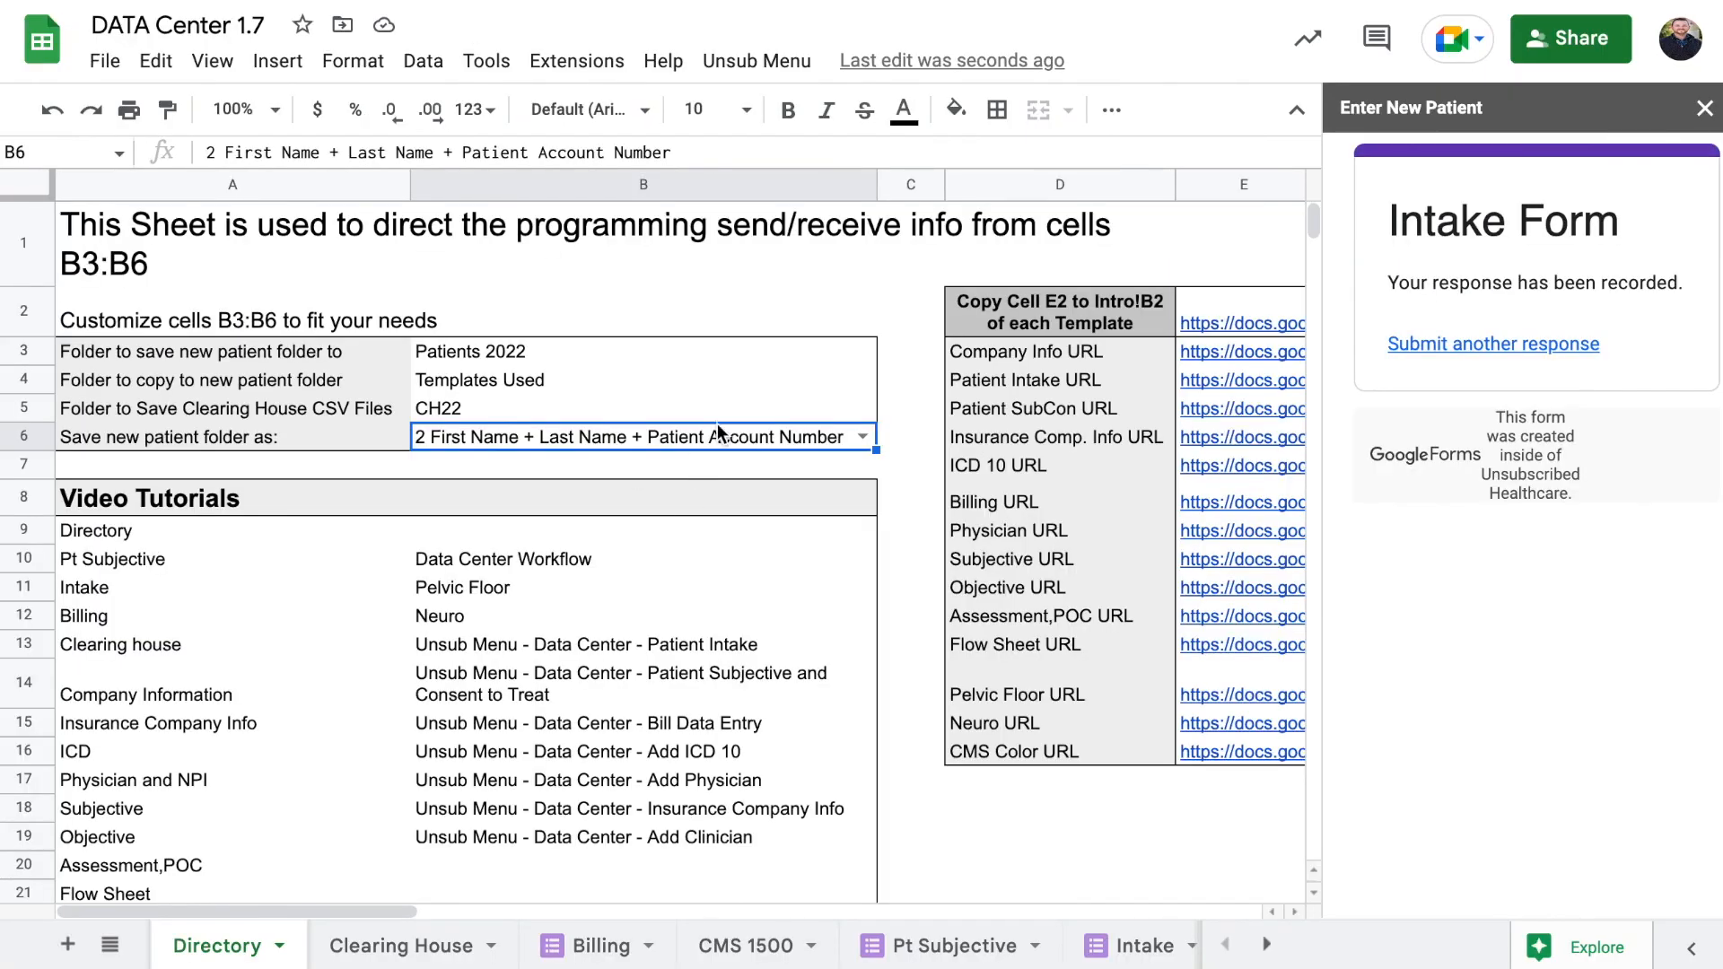
Close the Enter New Patient sidebar to show the whole Directory sheet with its template URLs
left_click(1704, 108)
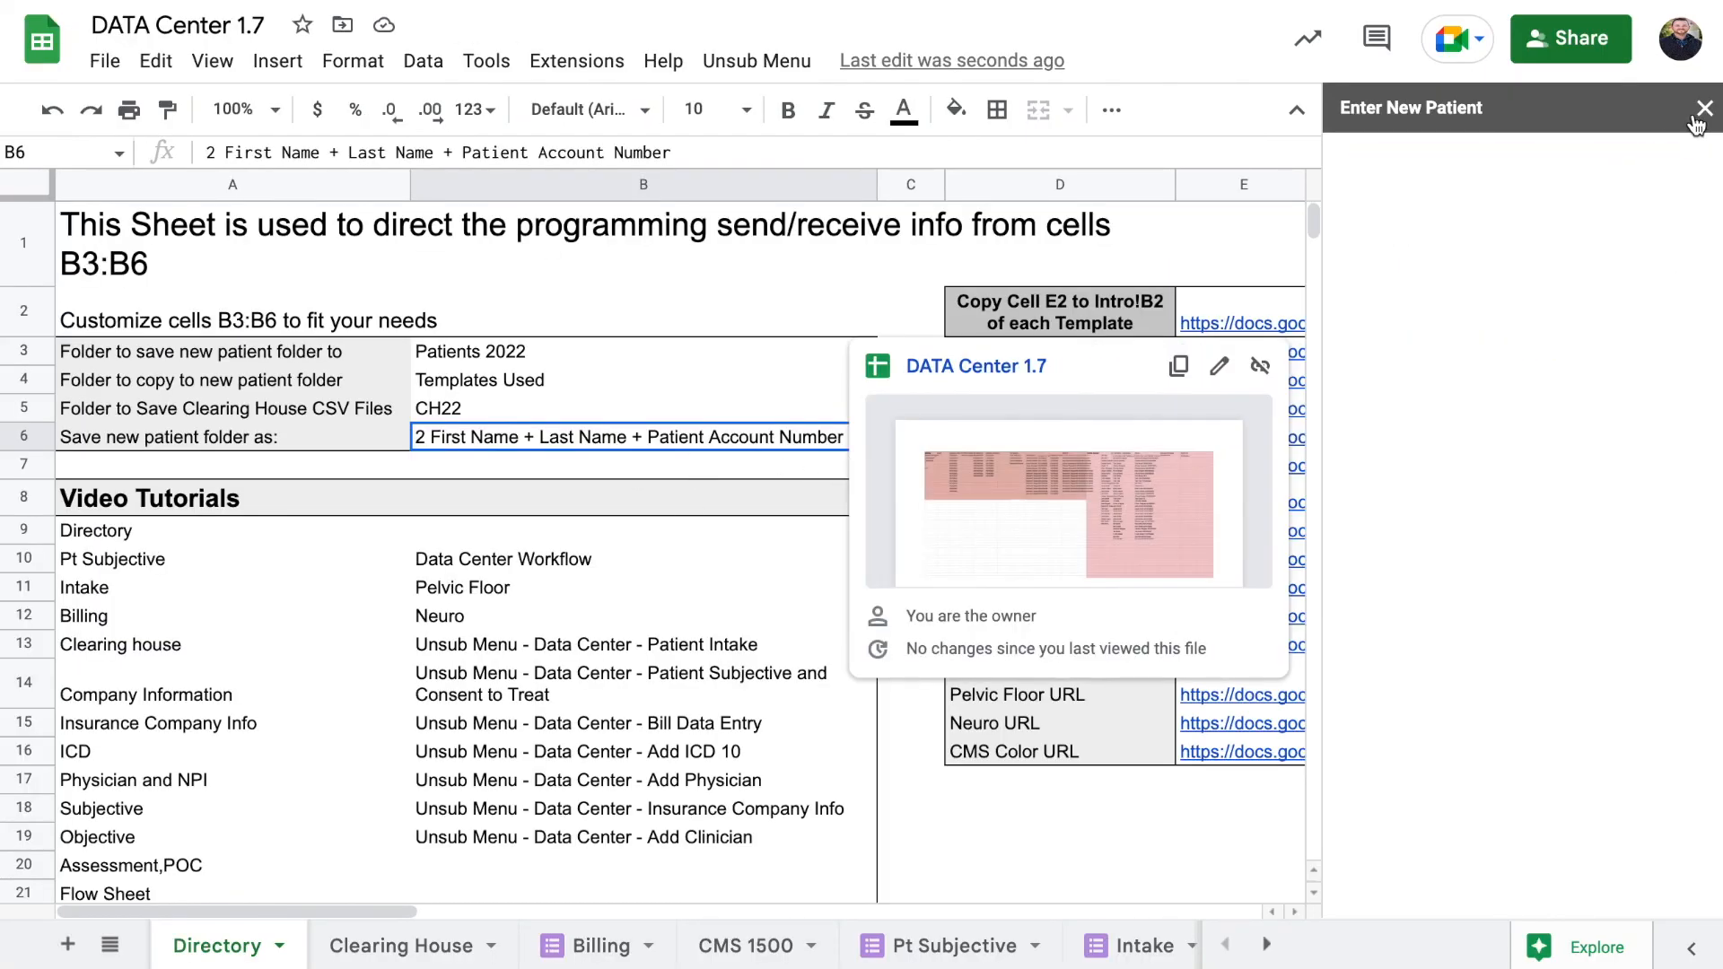
left_click(920, 283)
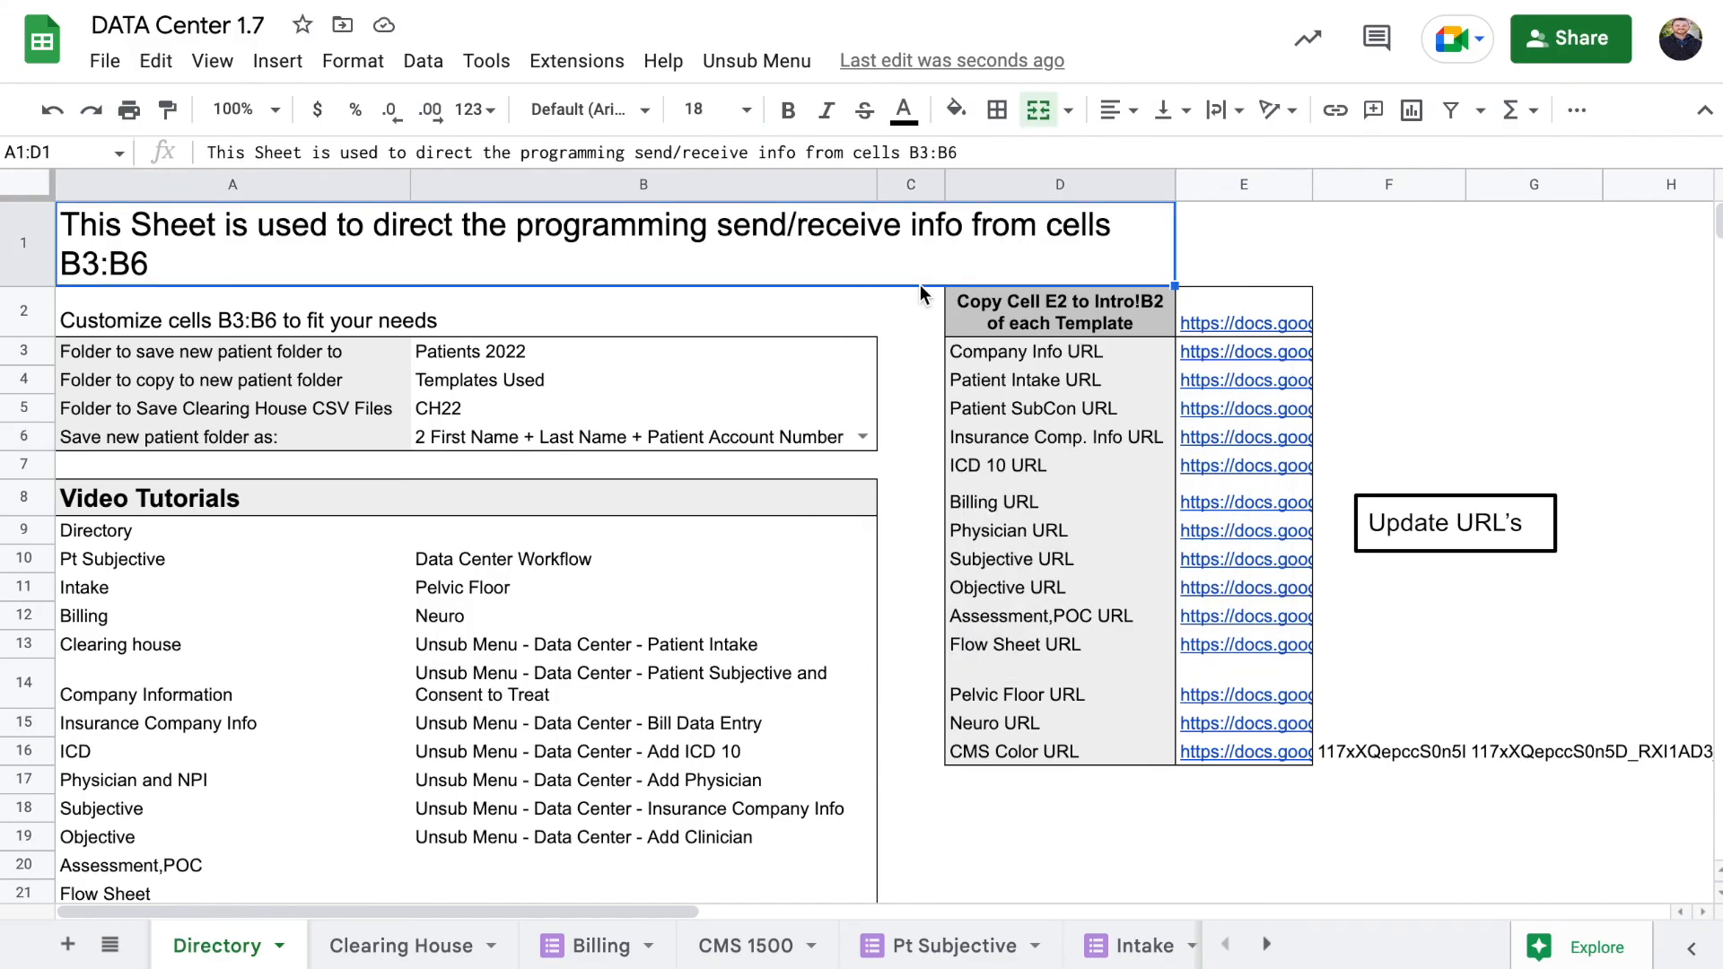
scroll(924, 359, "down", 1)
scroll(926, 362, "up", 1)
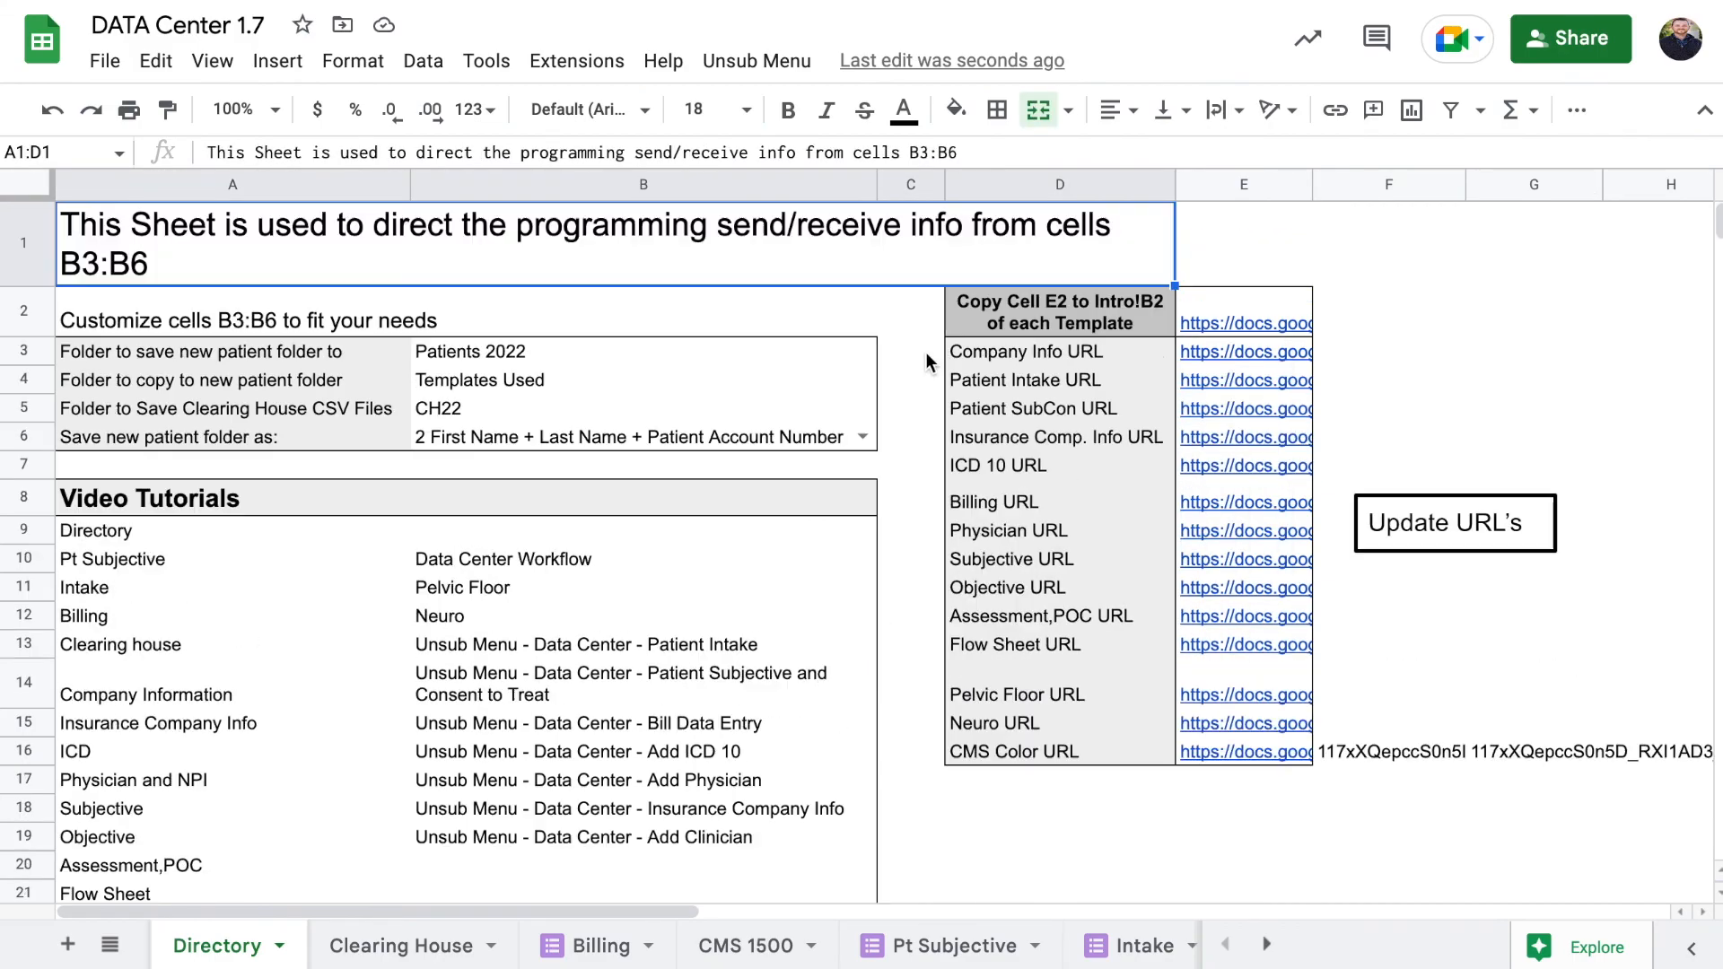